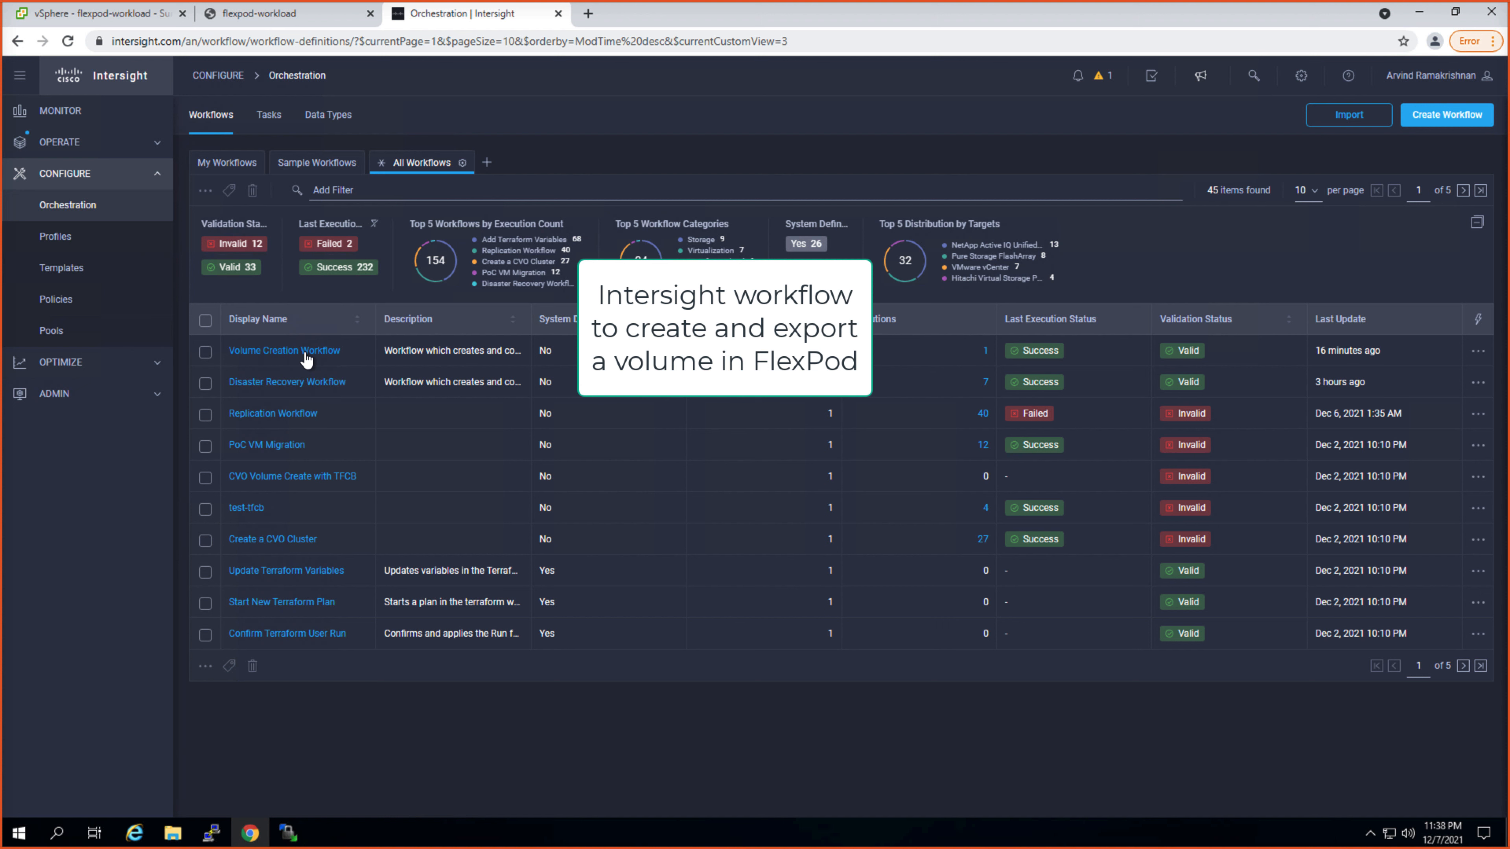
Step: Open the Volume Creation Workflow and start its execution with the organization set to default
left_click(304, 350)
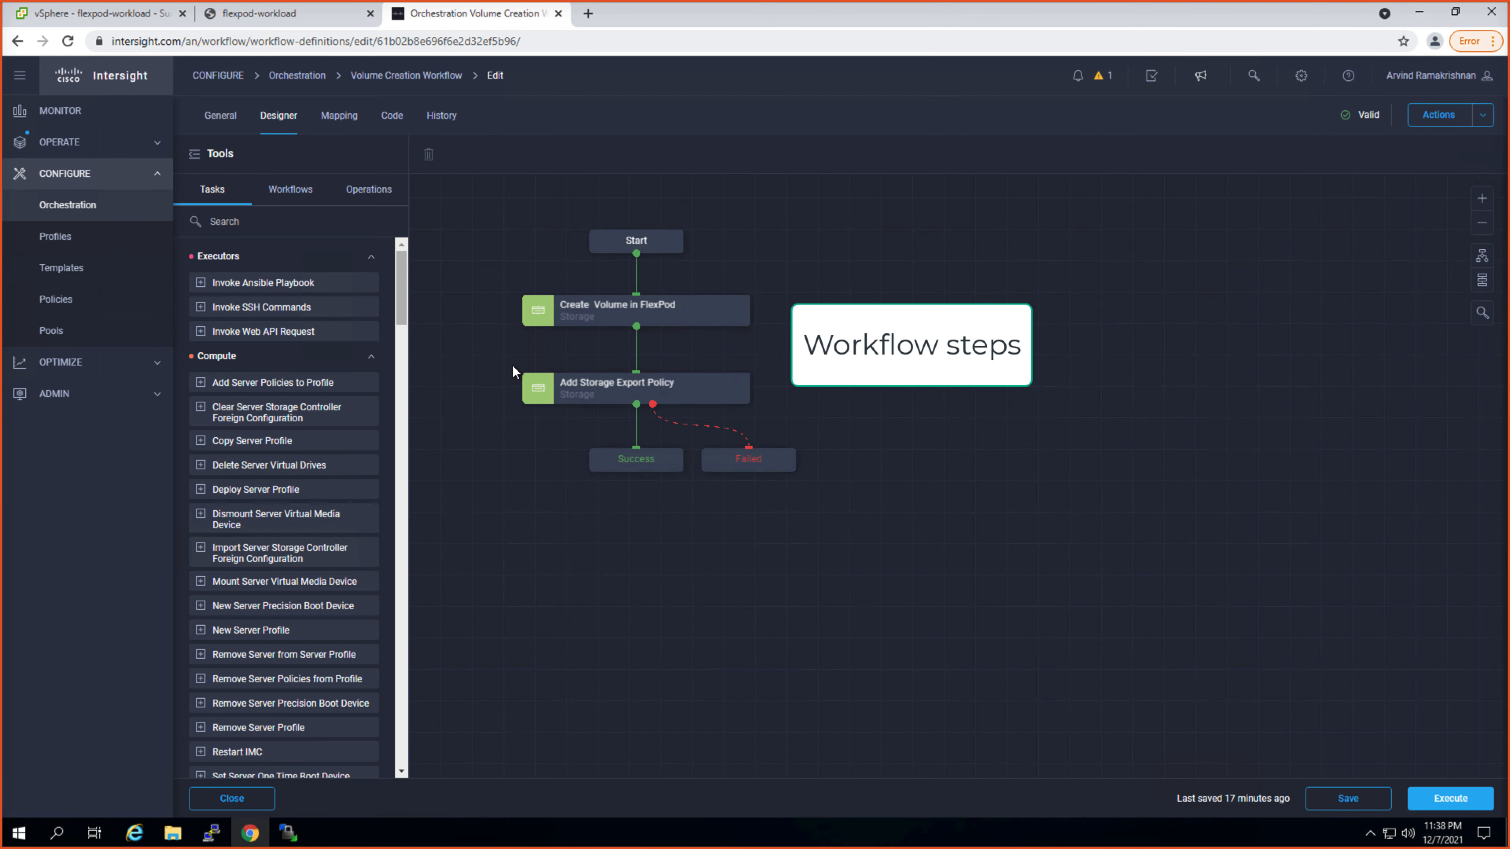
left_click(1457, 806)
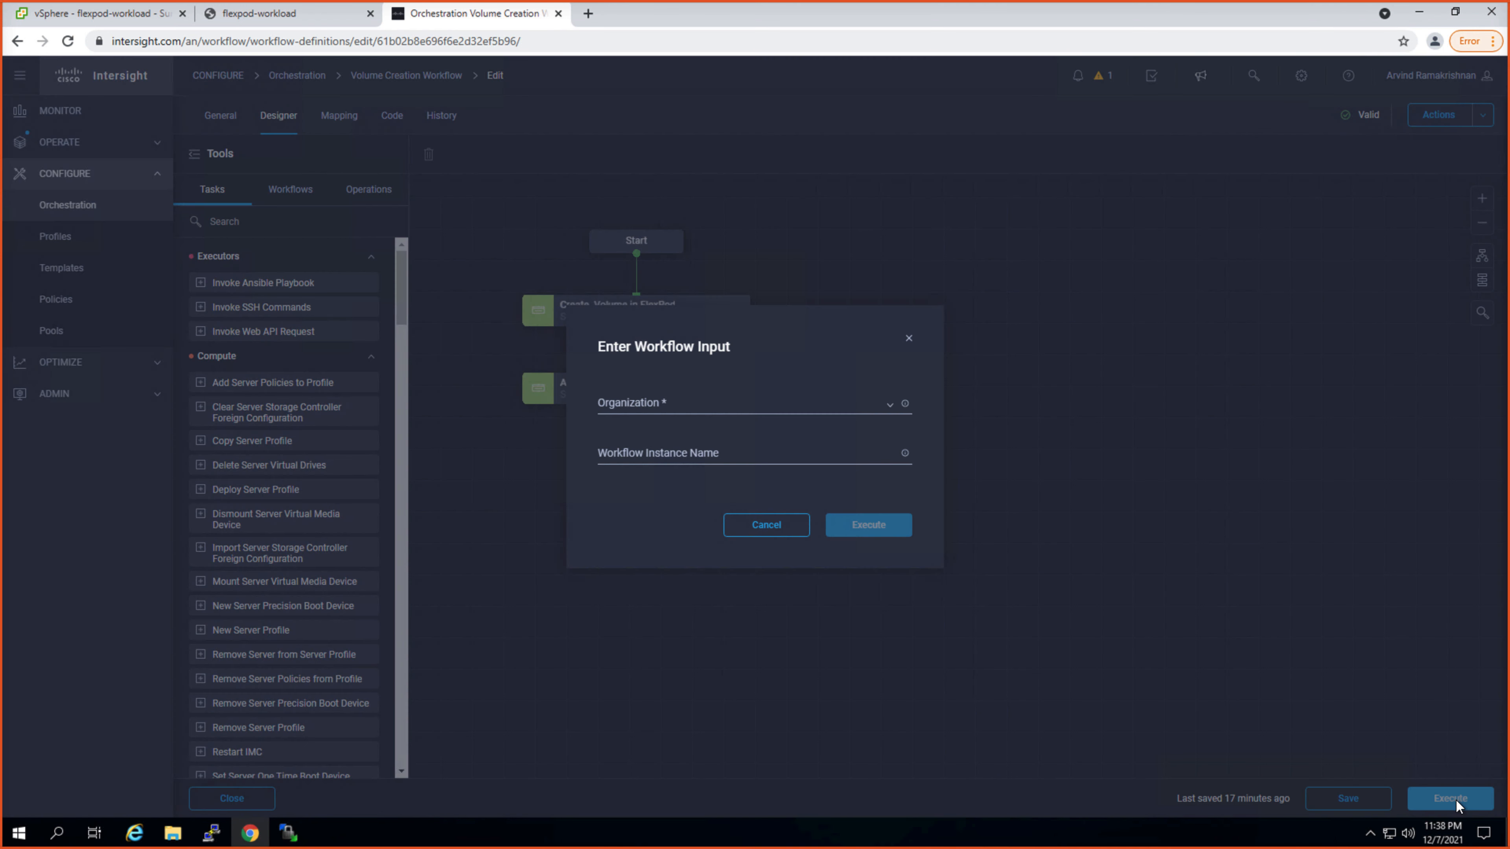
left_click(674, 403)
left_click(629, 430)
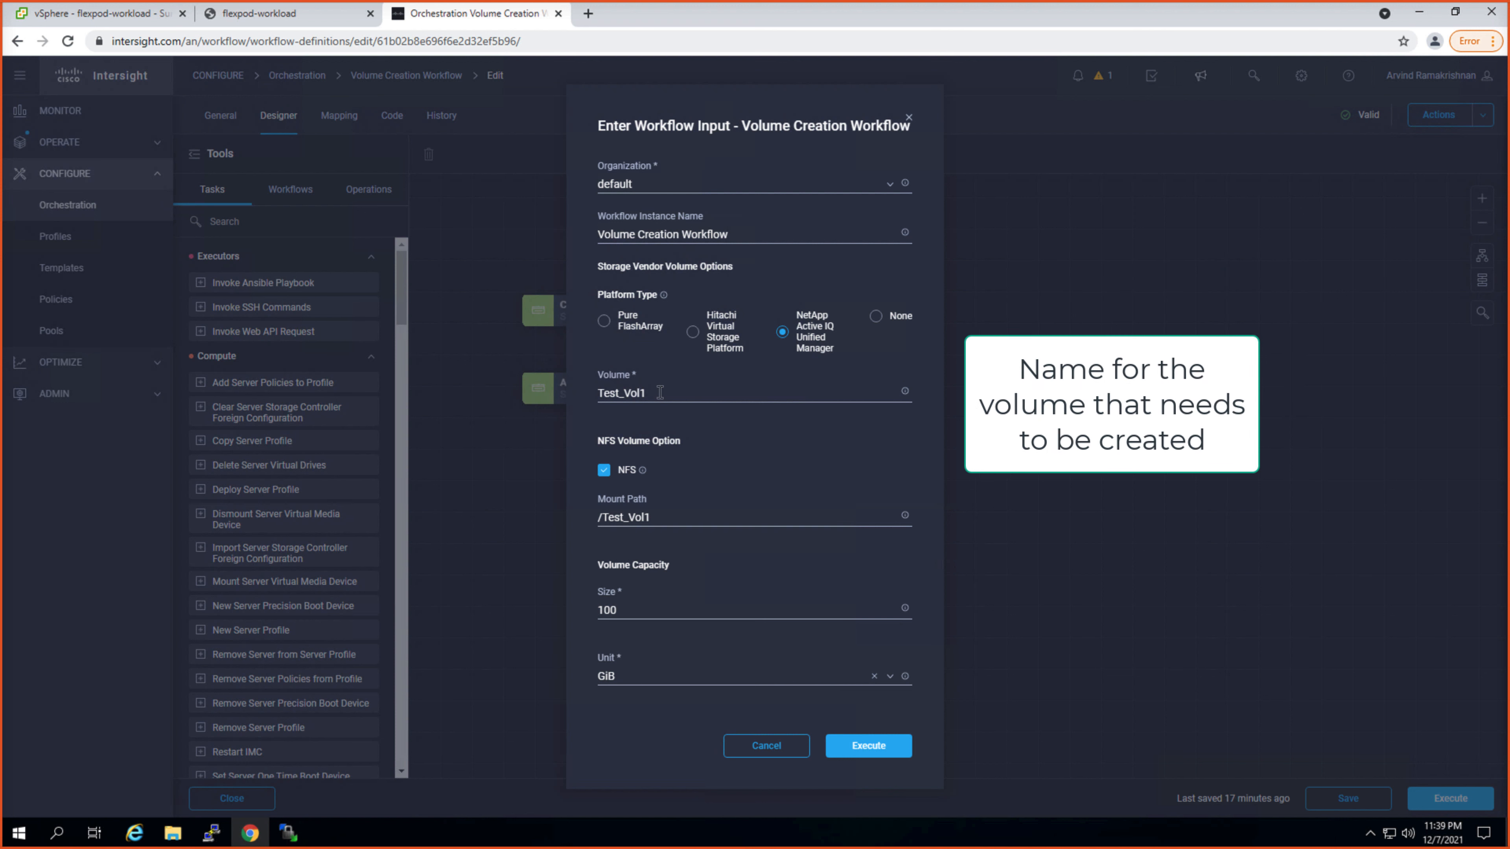
Step: Name the volume flexpod_data with mount path /flexpod_data, and execute the Volume Creation Workflow
left_click_drag(646, 393, 593, 393)
type("flexpod_data")
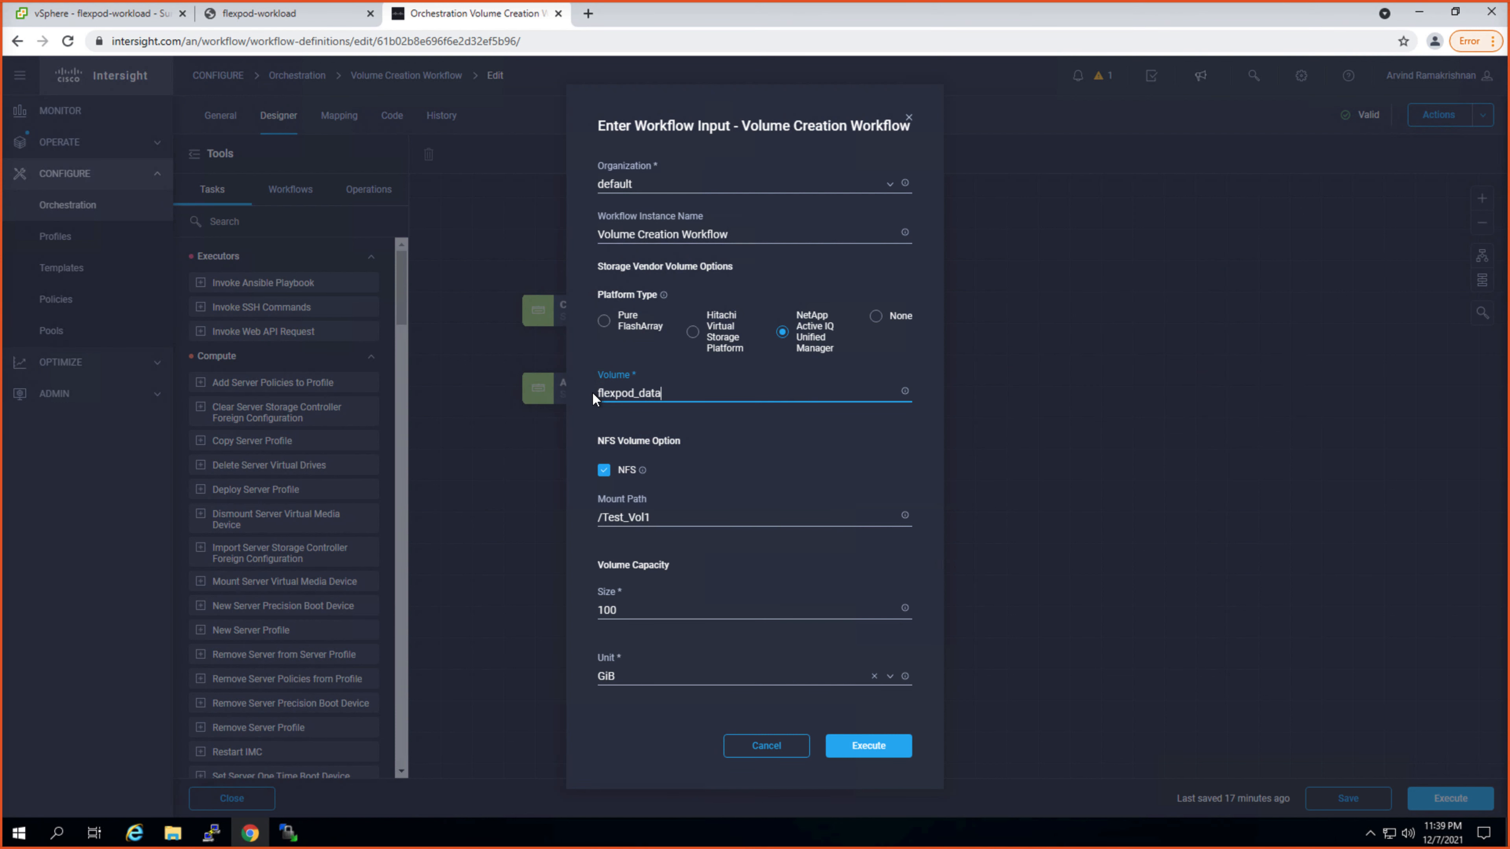
left_click(665, 520)
key("BackSpace")
key("BackSpace")
key("BackSpace")
key("BackSpace")
key("BackSpace")
key("BackSpace")
key("BackSpace")
key("BackSpace")
key("BackSpace")
type("fle")
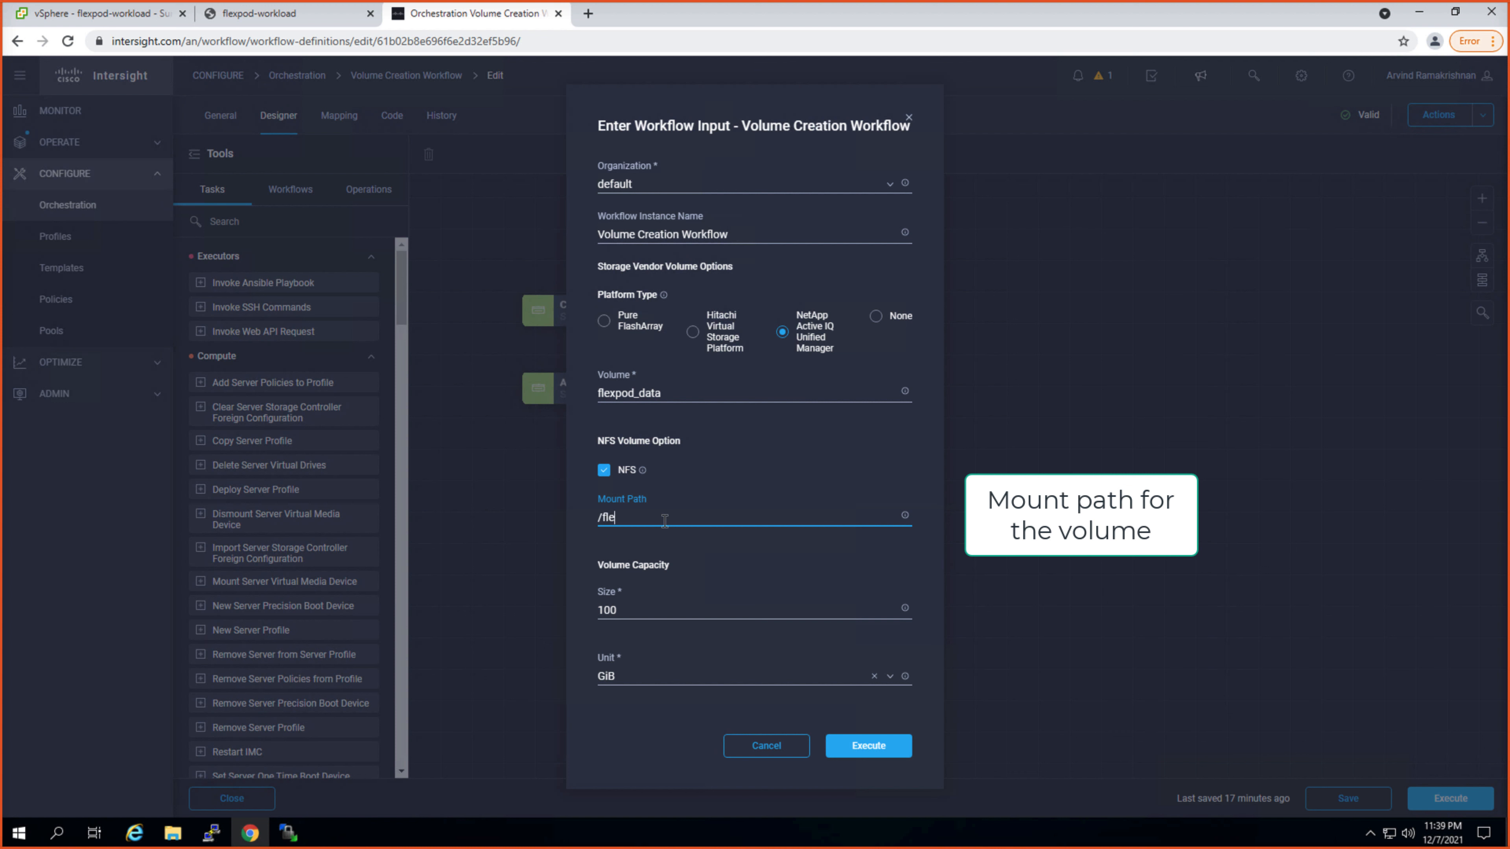
type("xpod_data")
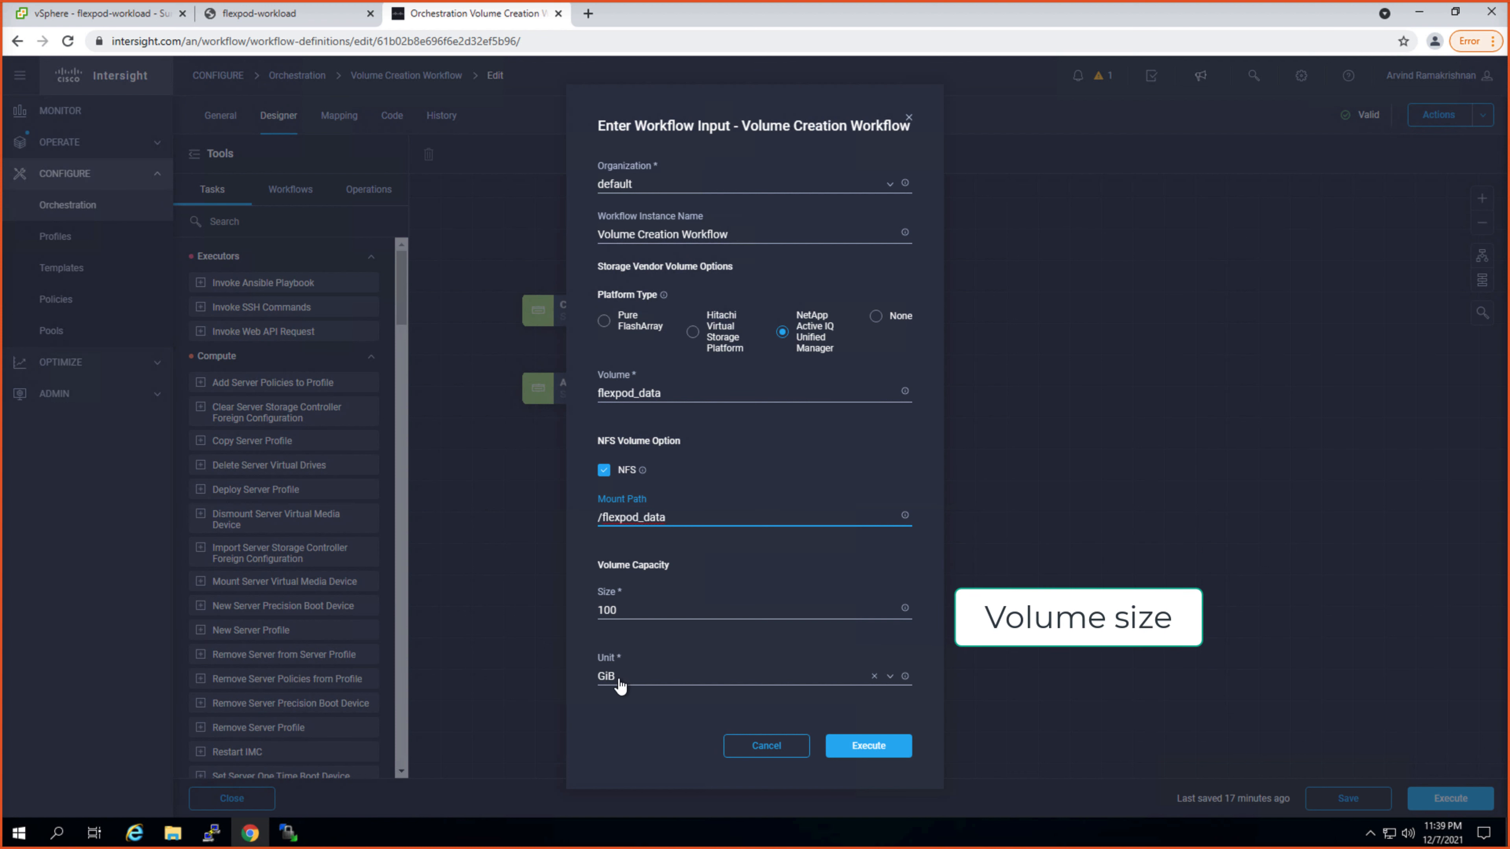
left_click(890, 750)
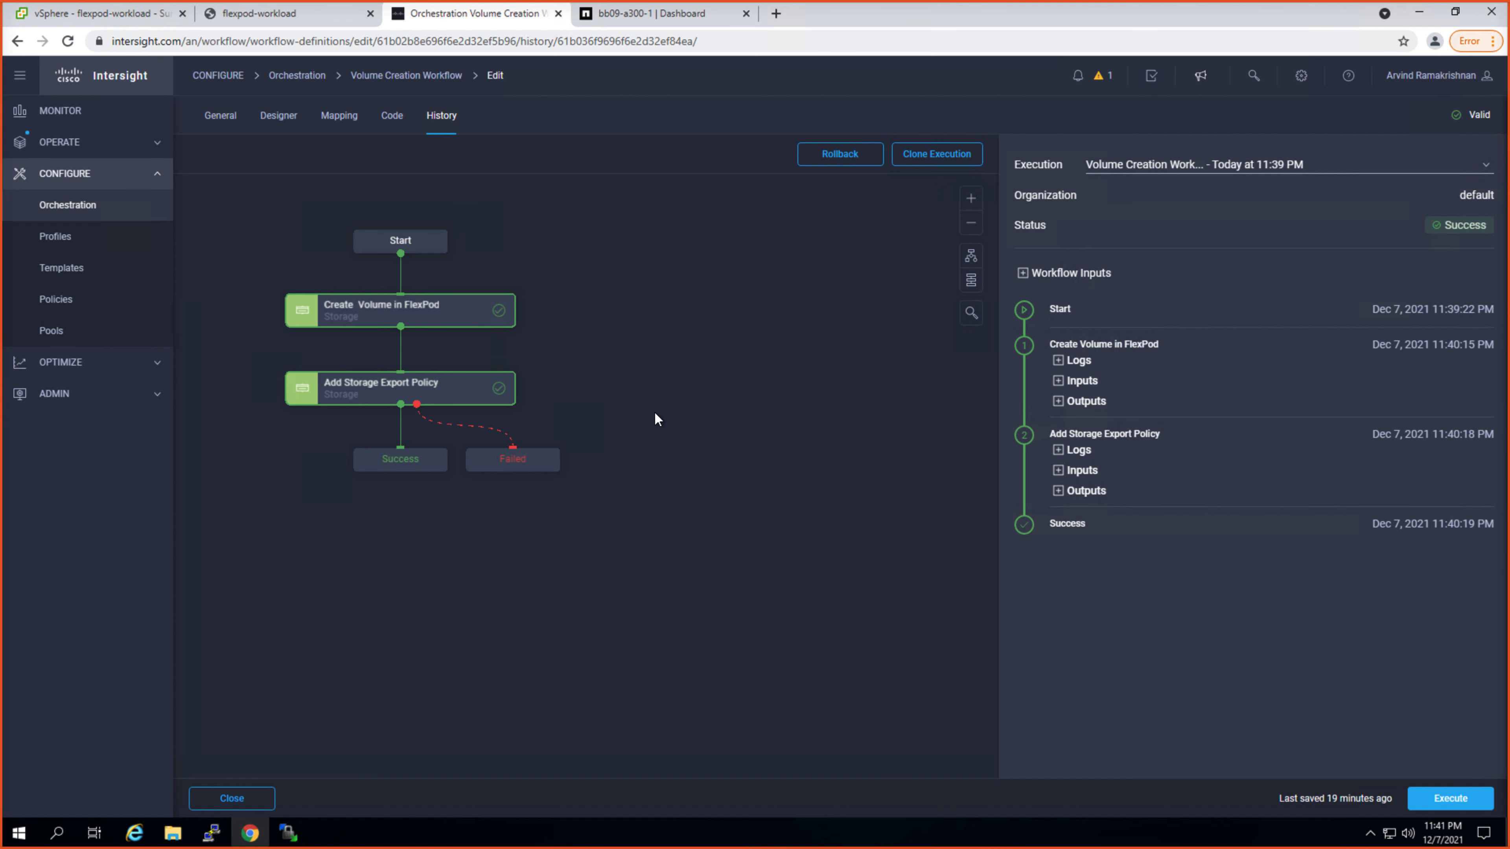
Step: Switch to ONTAP System Manager, filter the volumes by flexpod and examine the details of flexpod_data, including its export policy
left_click(665, 18)
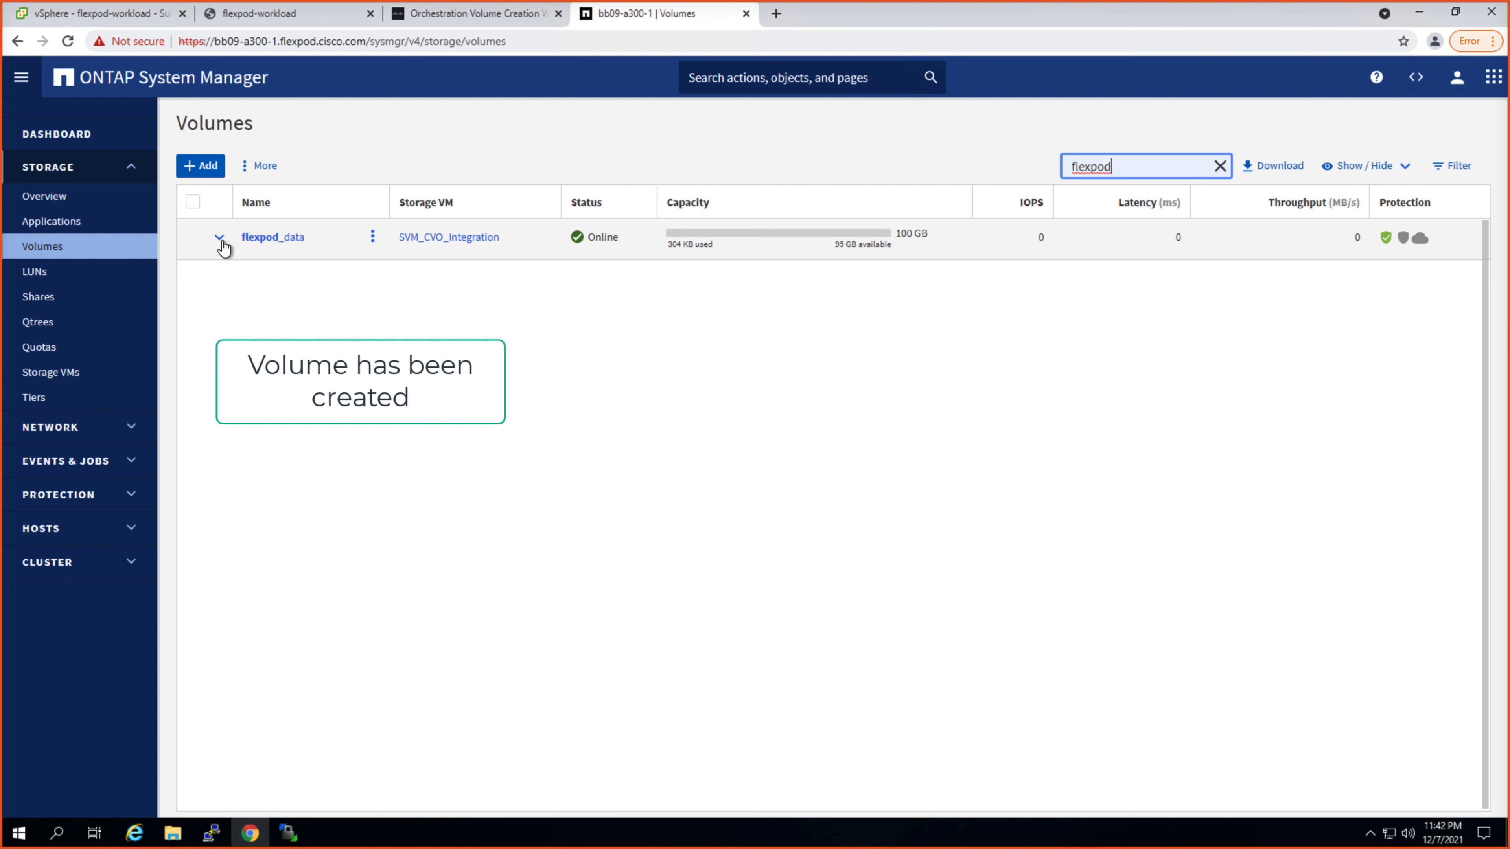
left_click(220, 238)
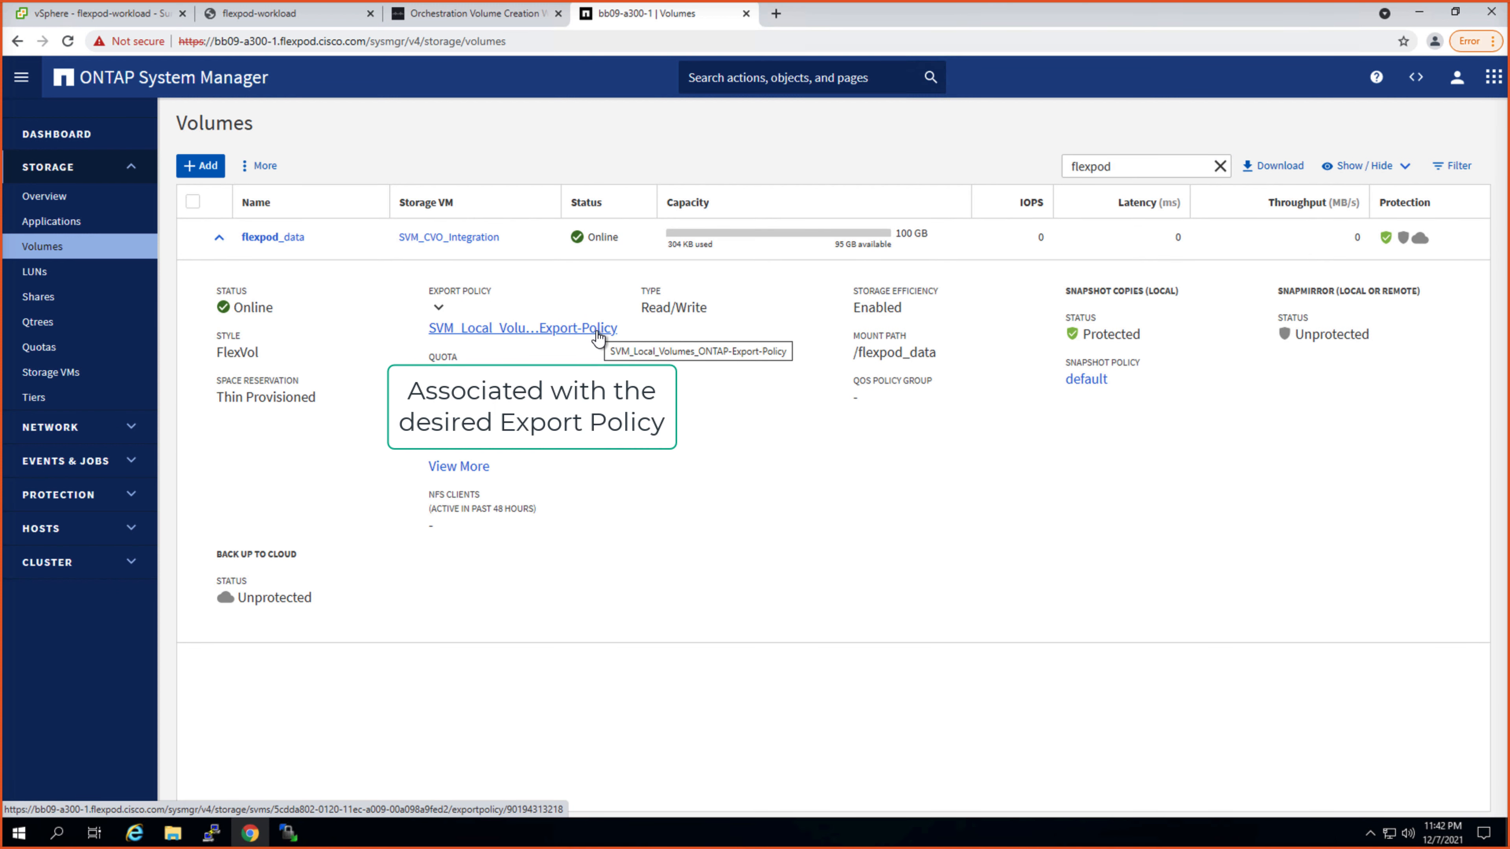
left_click(1369, 239)
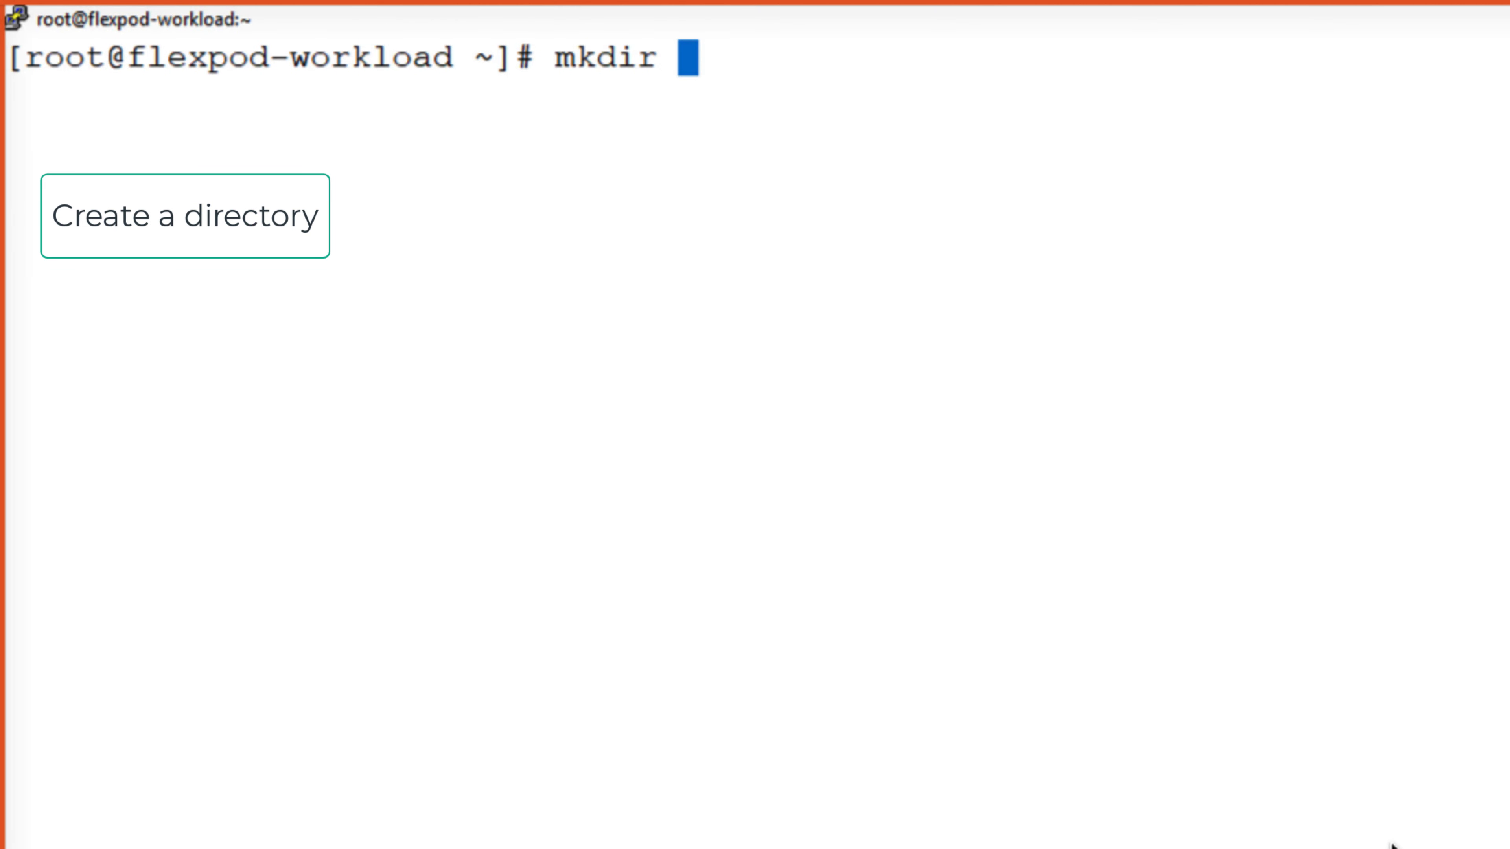
Step: In the flexpod-workload VM's terminal, create a directory named flexpod_workload in root's home directory
type("fle")
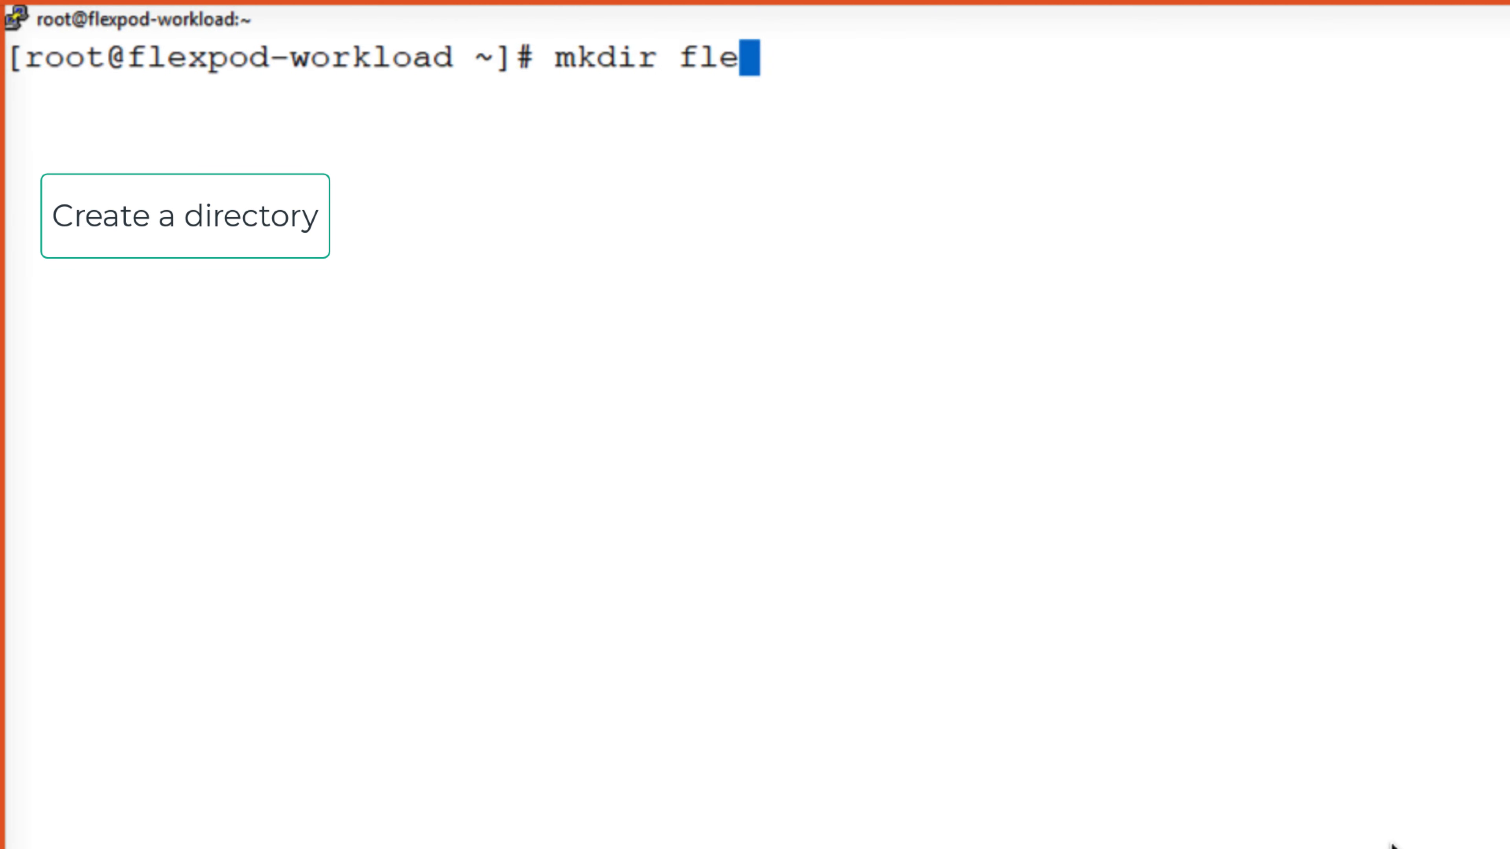
type("xpod_workload")
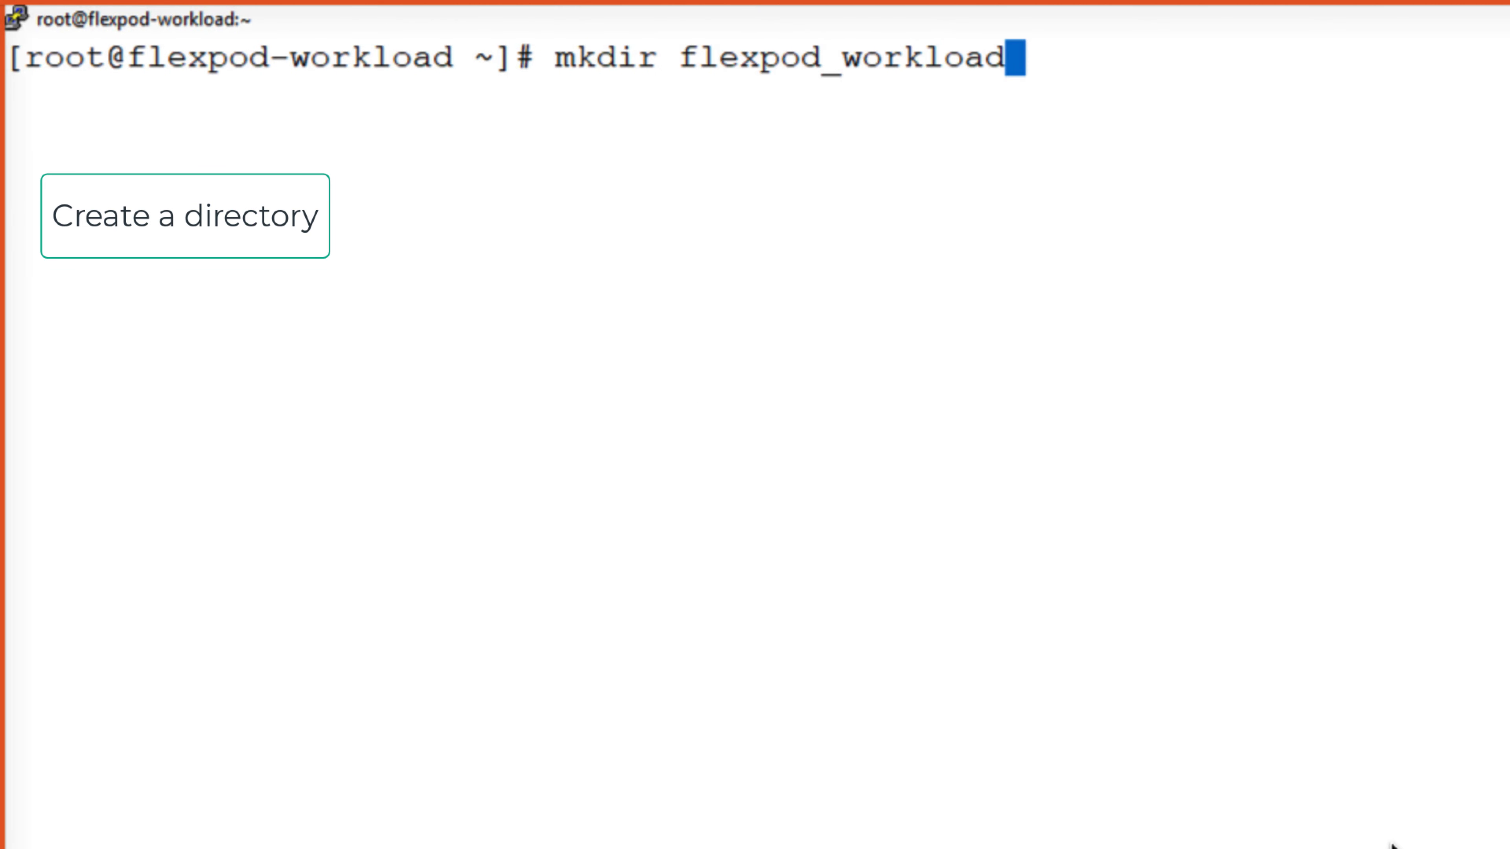
key("Return")
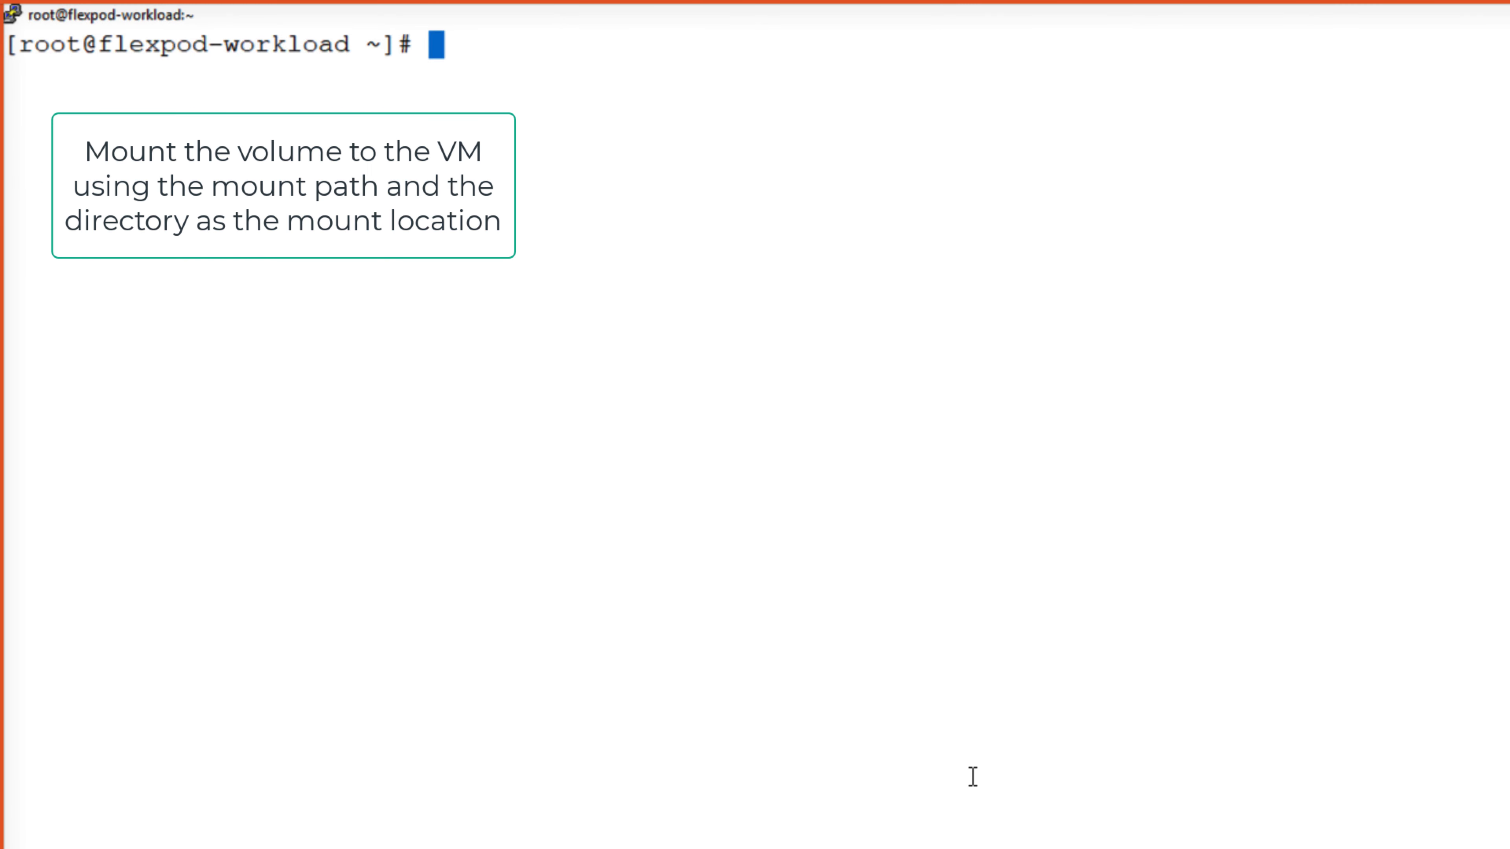
Step: Mount the NFS export 192.168.55.18:/flexpod_data on /root/flexpod_workload/
type("mount -t nfs 1")
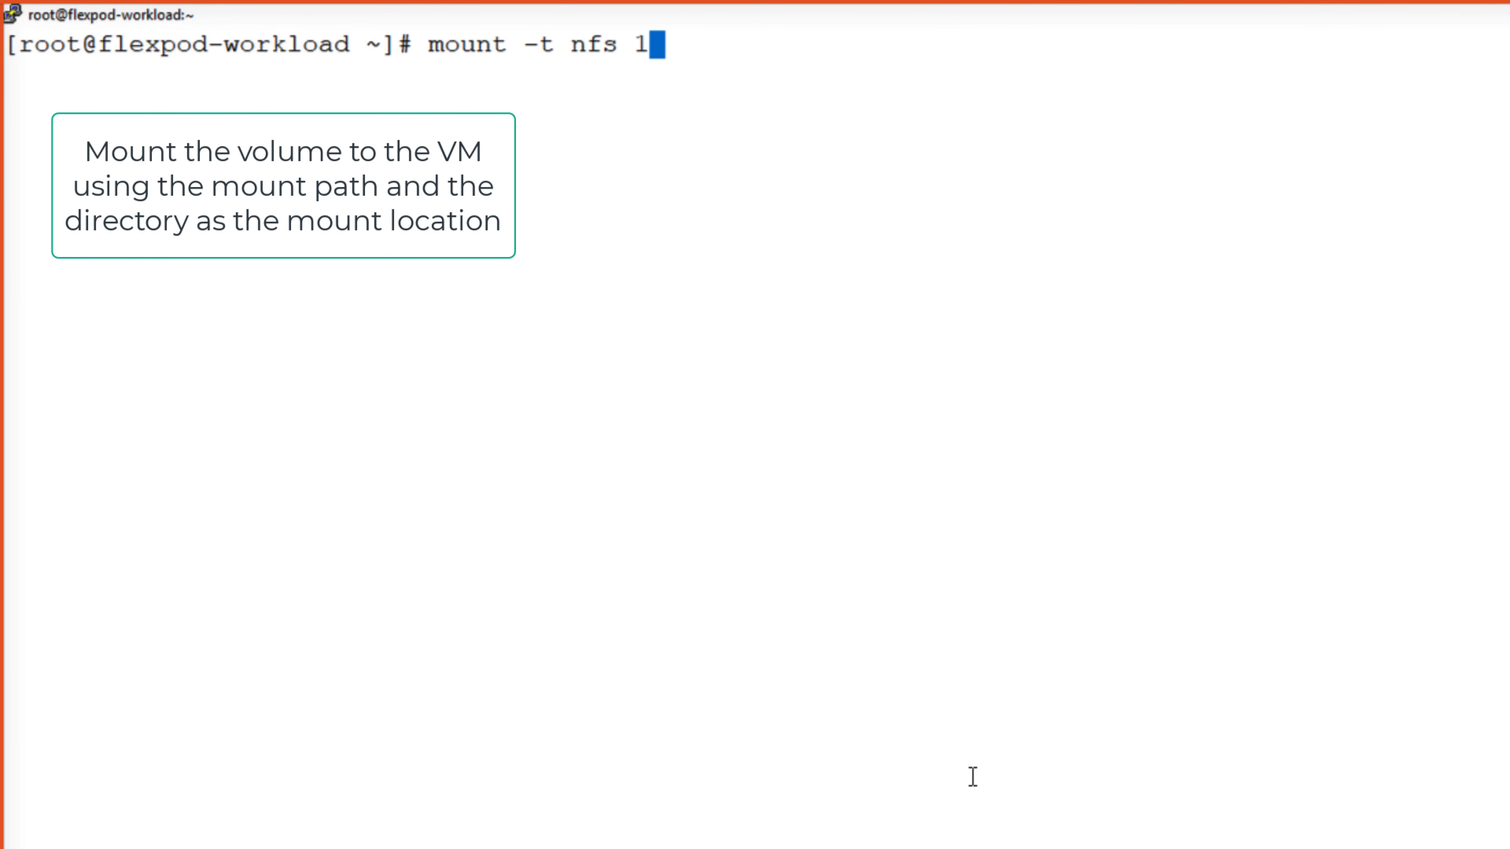
type("92.168.55.18:/")
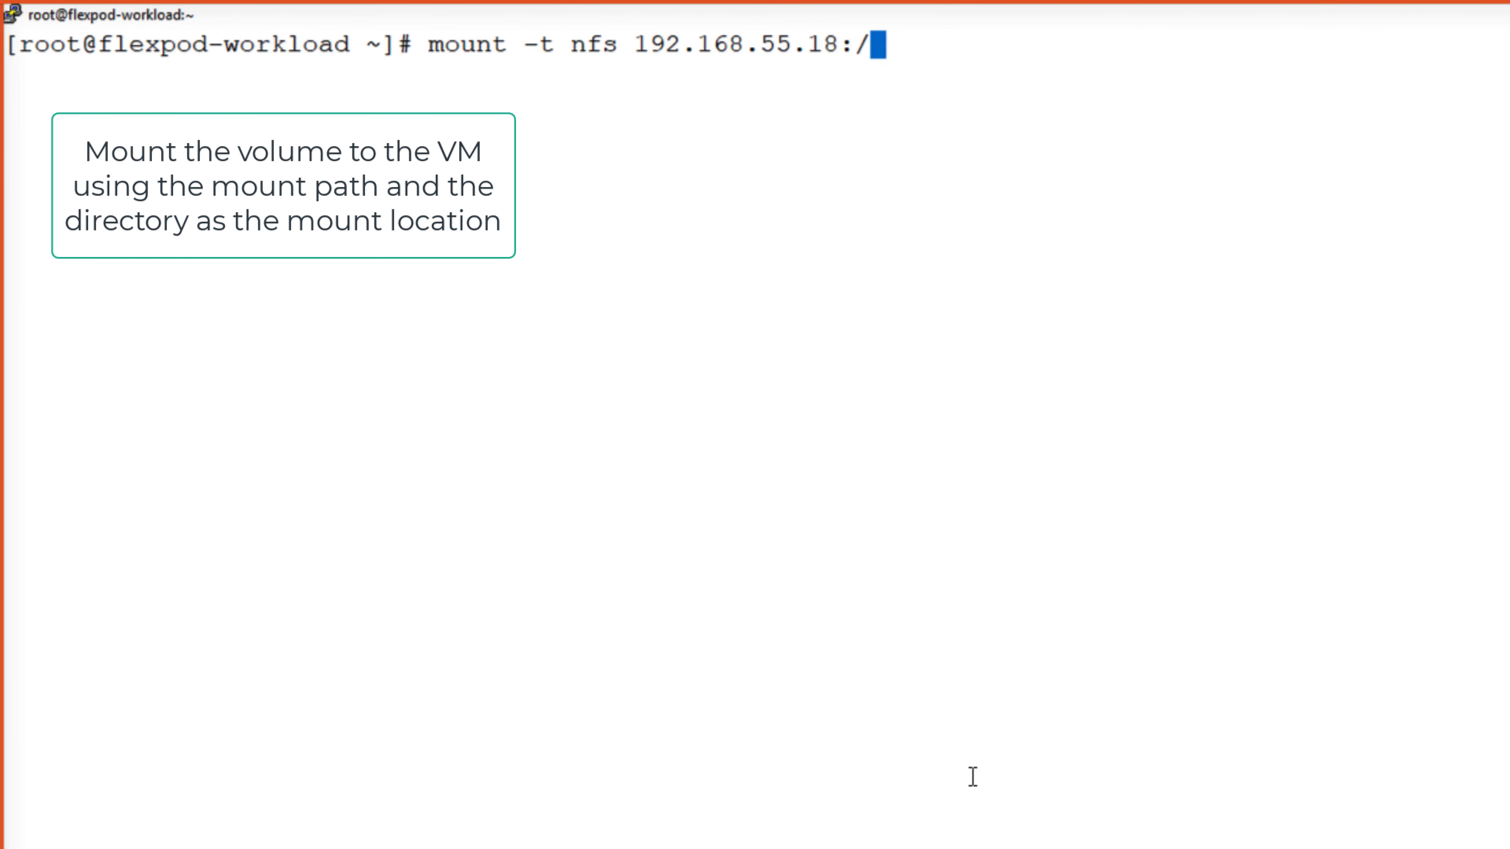
type("flexpod_data /r")
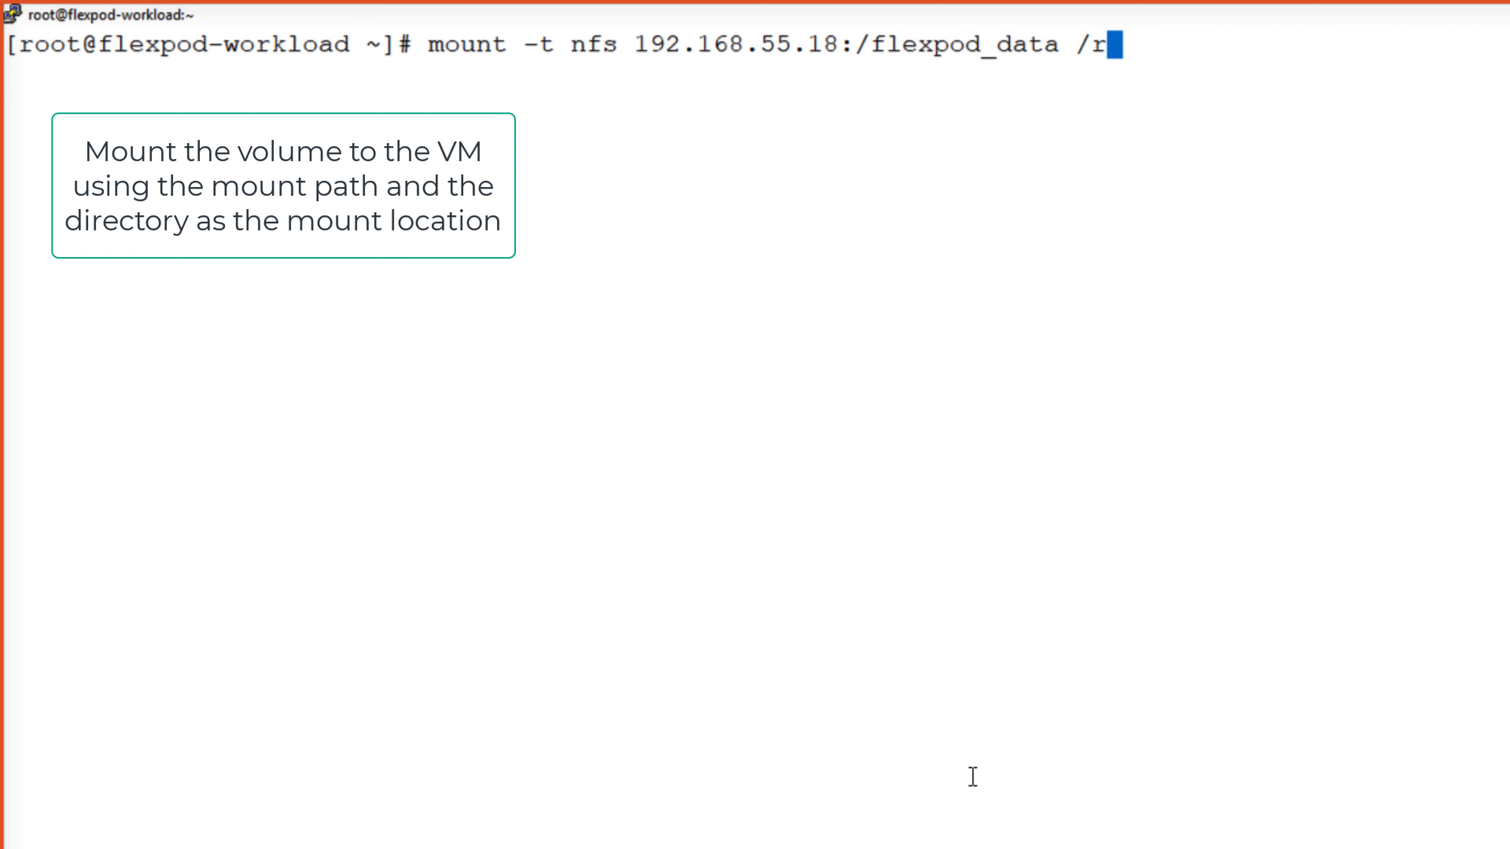
type("oot/f")
key("Tab")
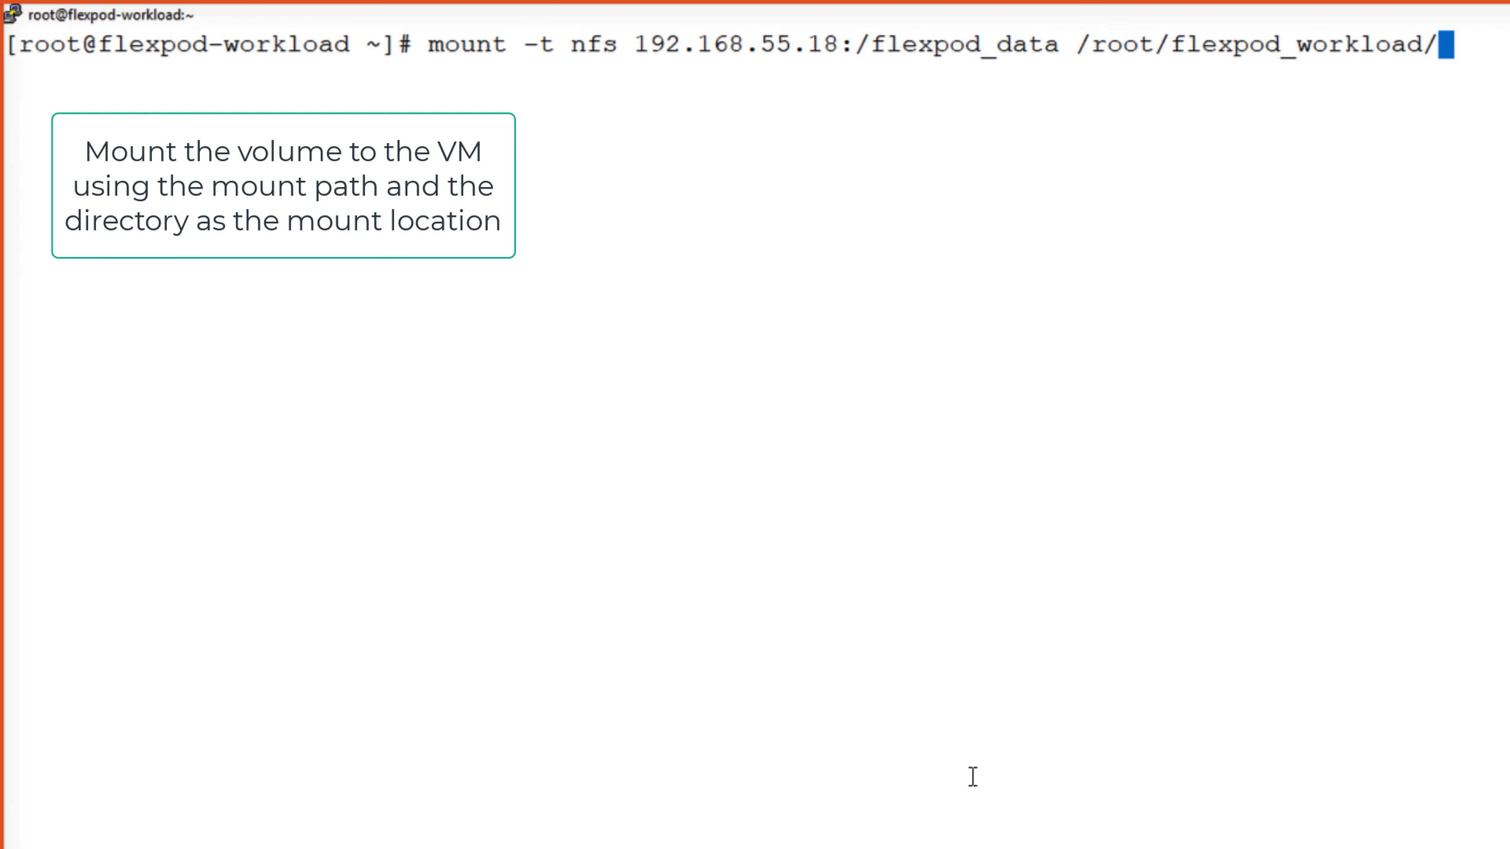
key("Return")
Step: List the mounted filesystems in human-readable sizes with df -h and check the flexpod_data mount entry
type("df -h")
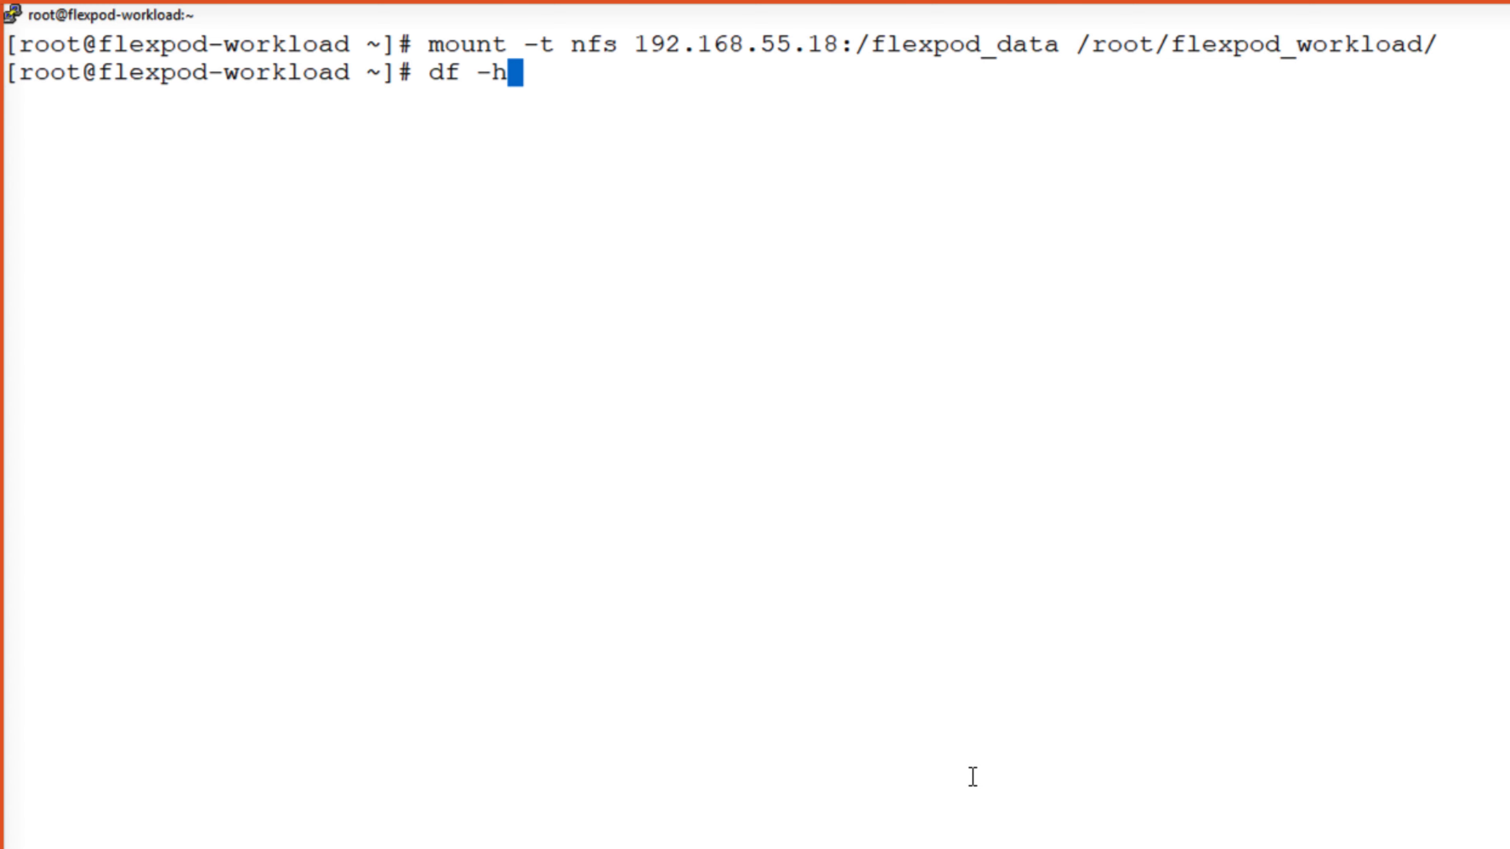
key("Return")
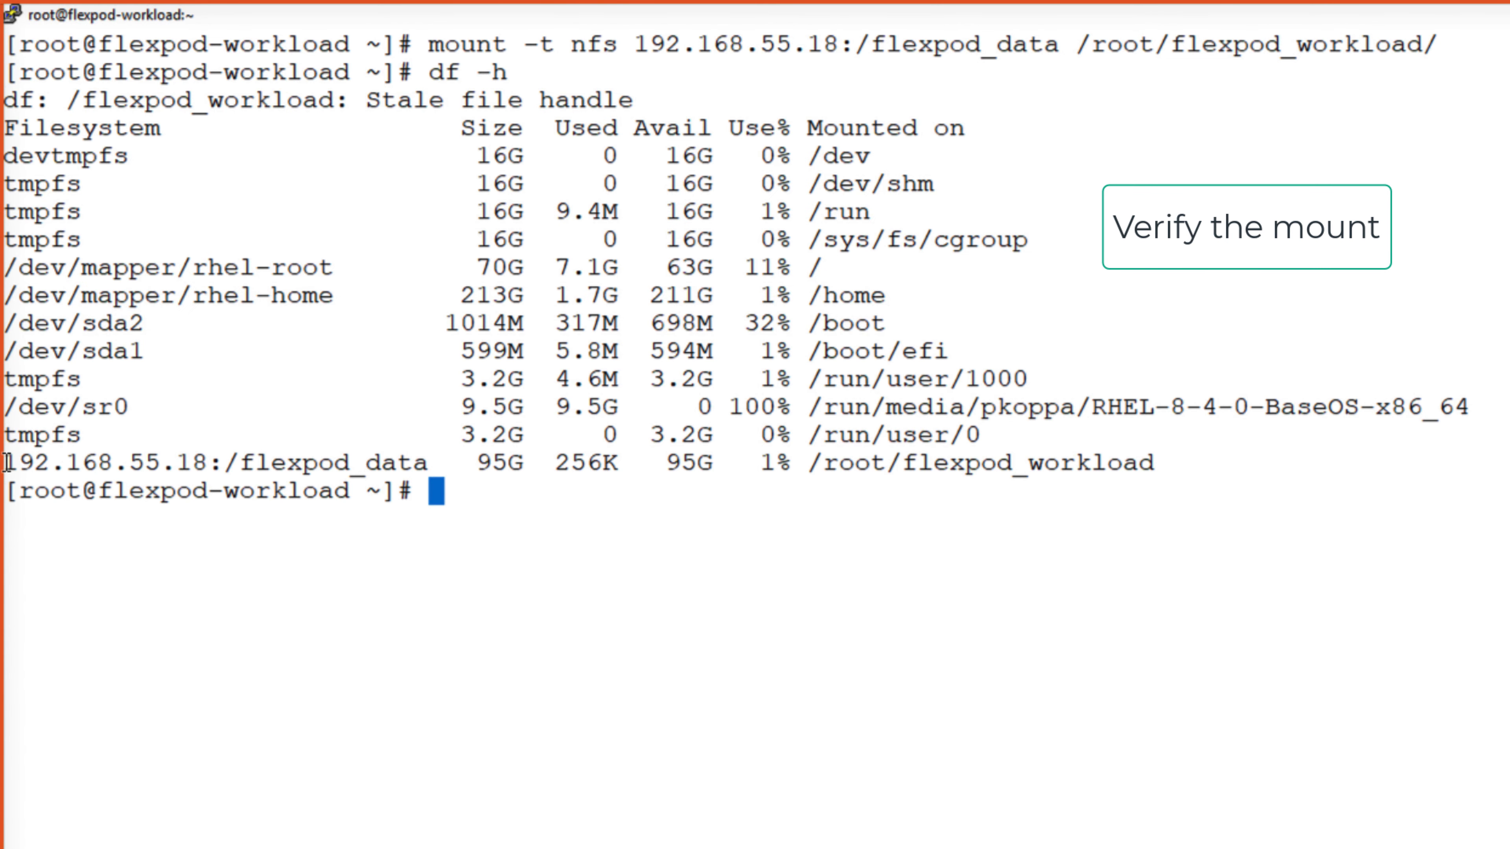
left_click_drag(7, 463, 1152, 463)
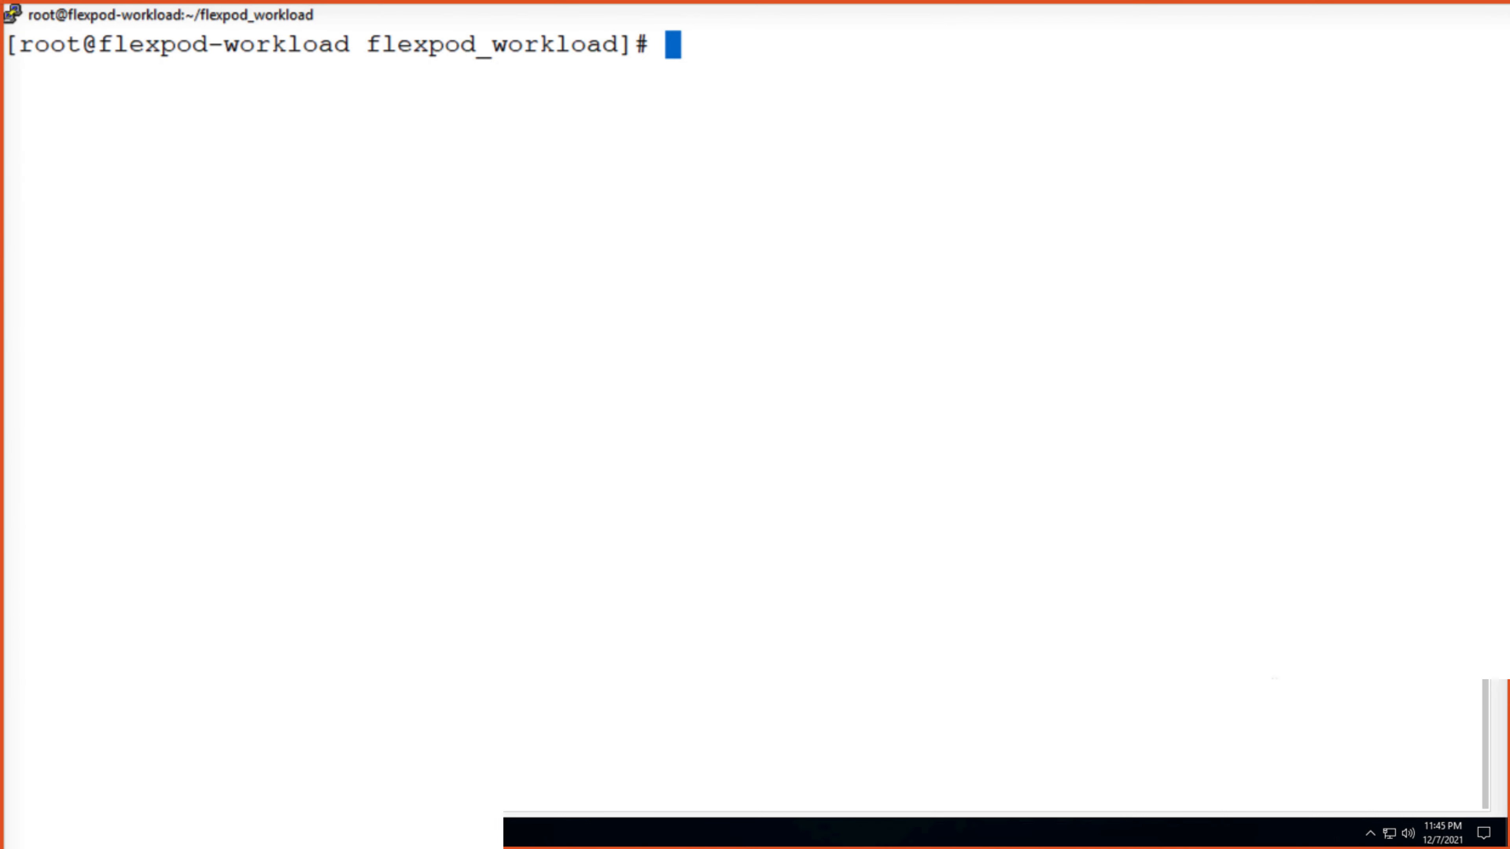
Step: List all files in the flexpod_workload directory in long format and check the sample_dataset_2GB.tgz entry
type("ls -la")
key("Return")
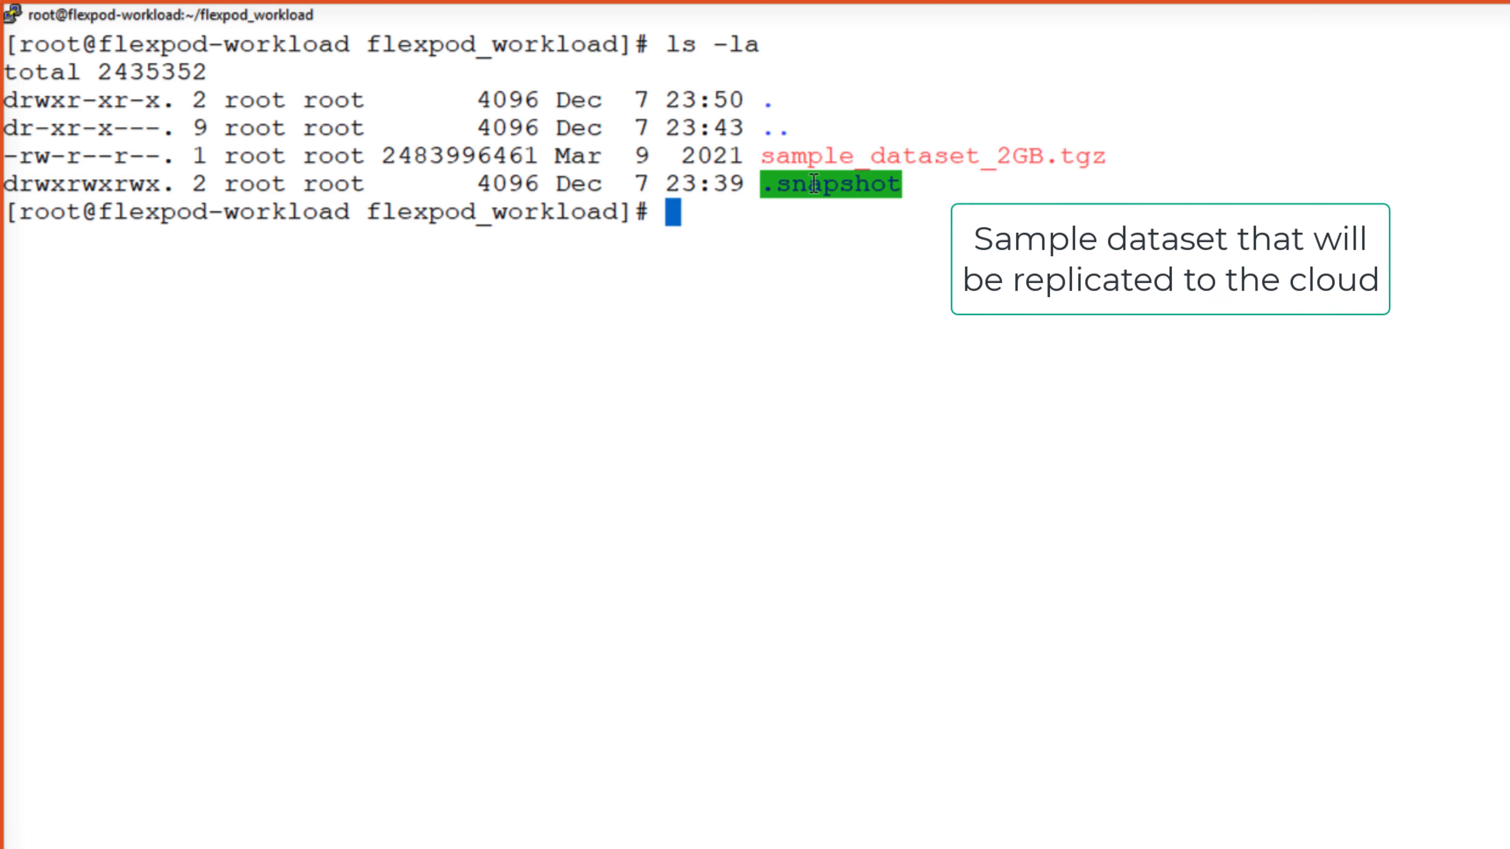
triple_click(1075, 156)
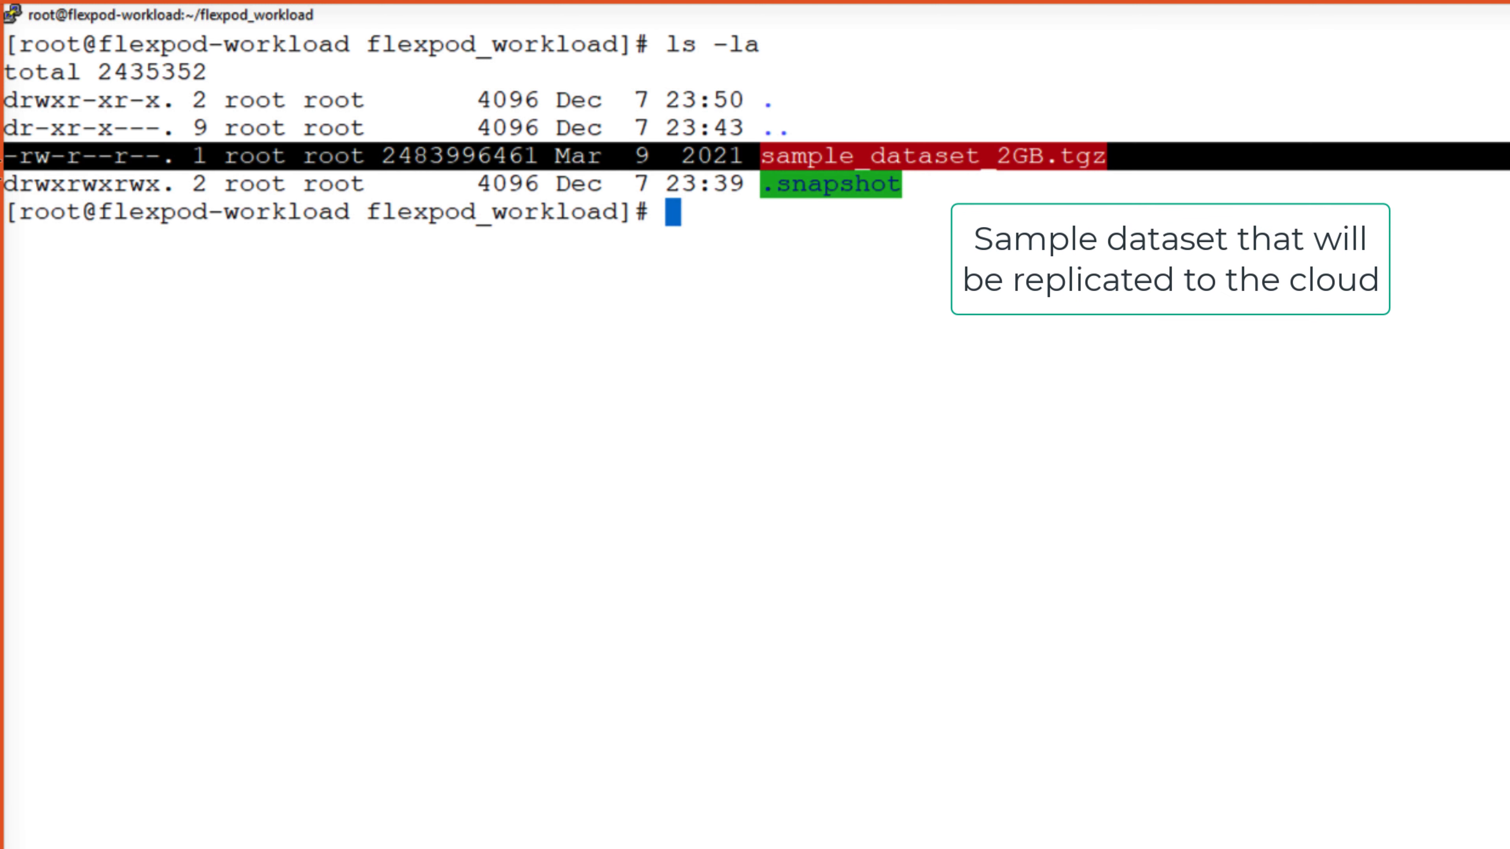
left_click(1230, 337)
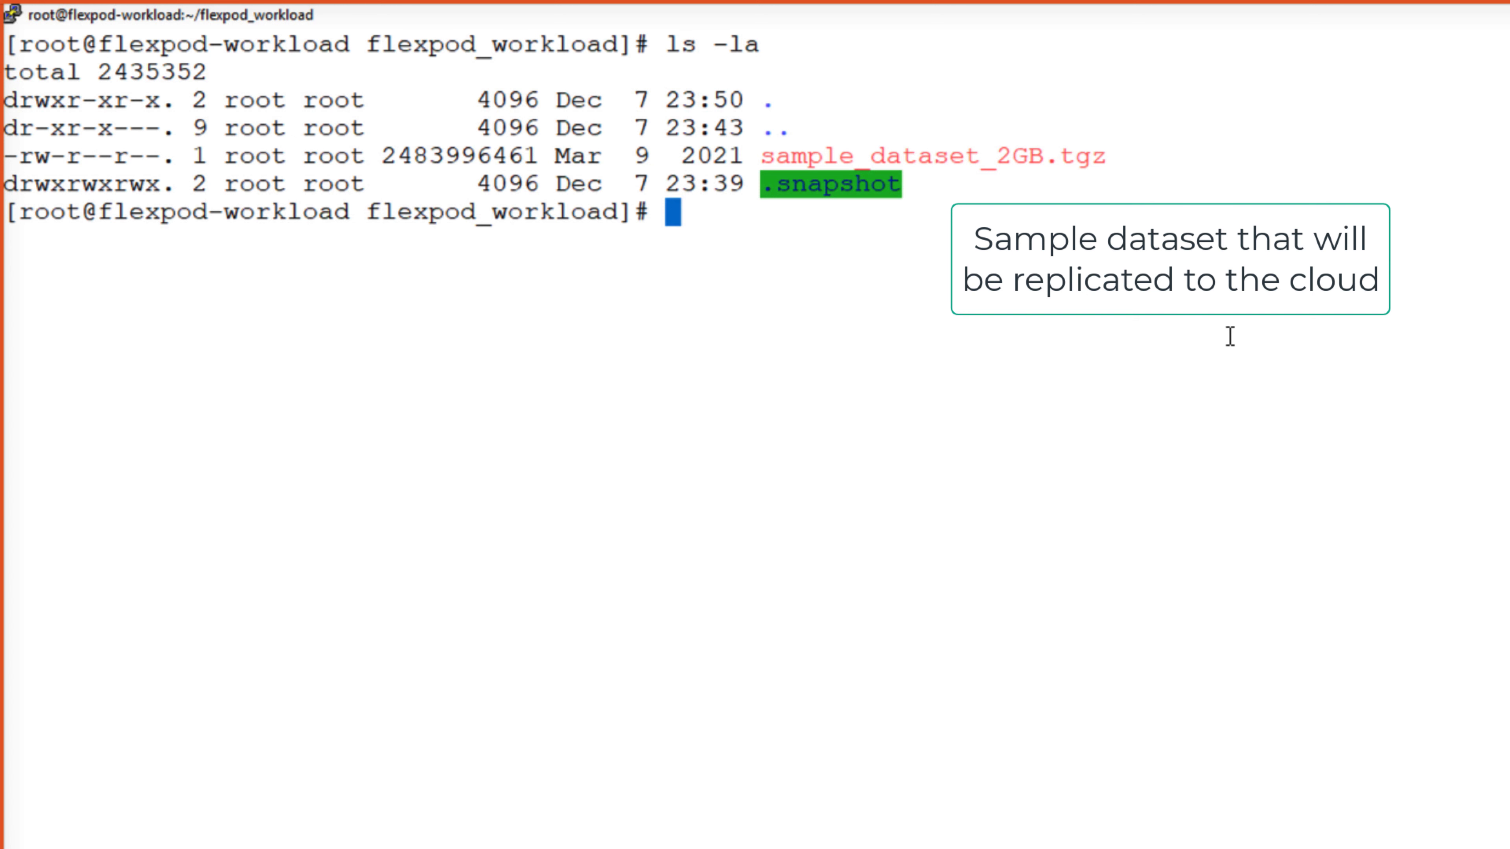
Step: Generate the SHA-256 checksum of sample_dataset_2GB.tgz with sha256sum and highlight the resulting hash
type("sha25")
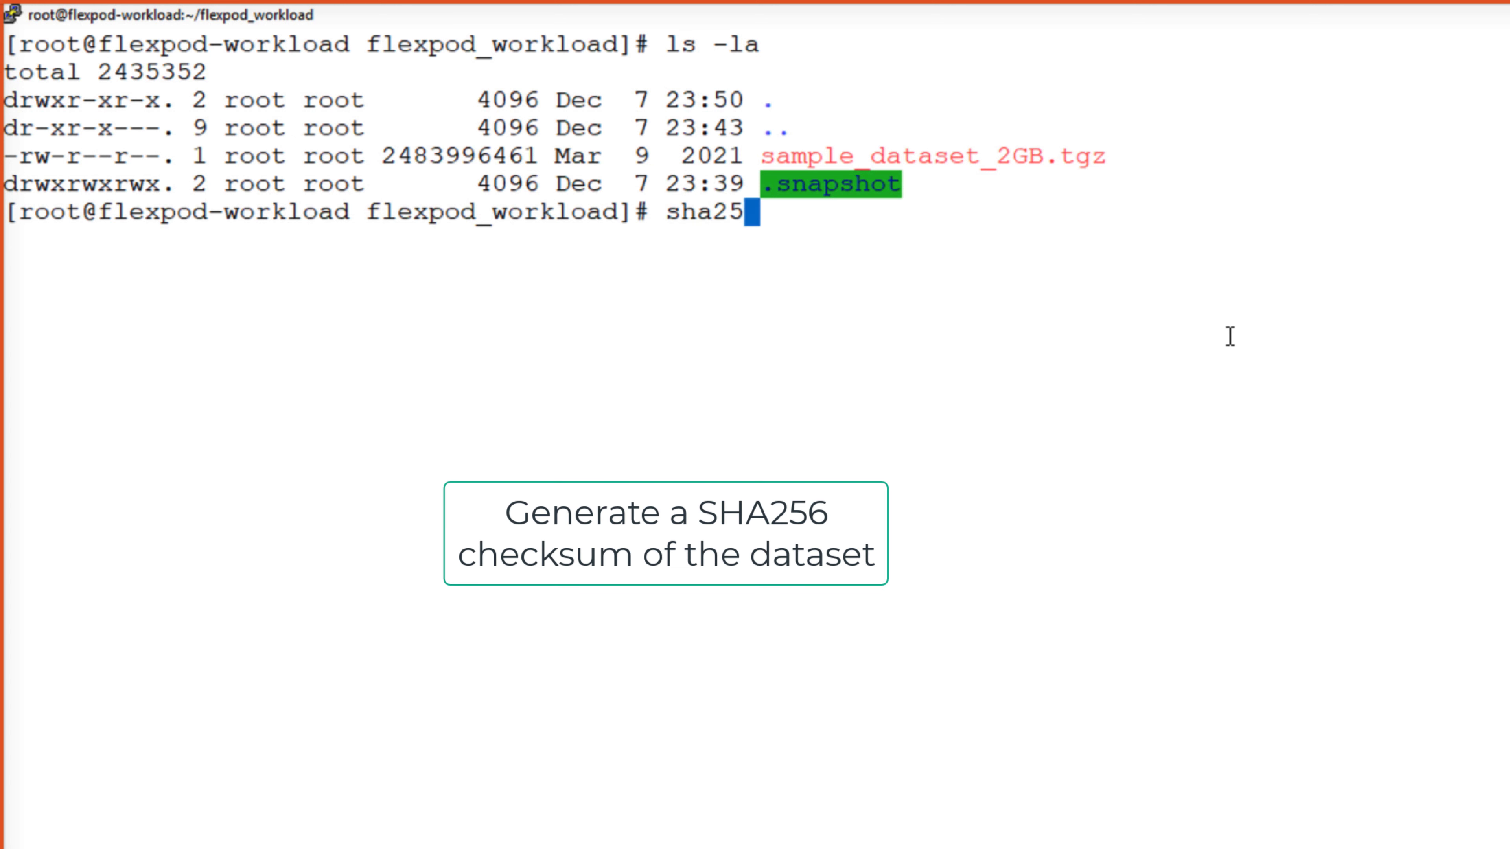
type("6sum s")
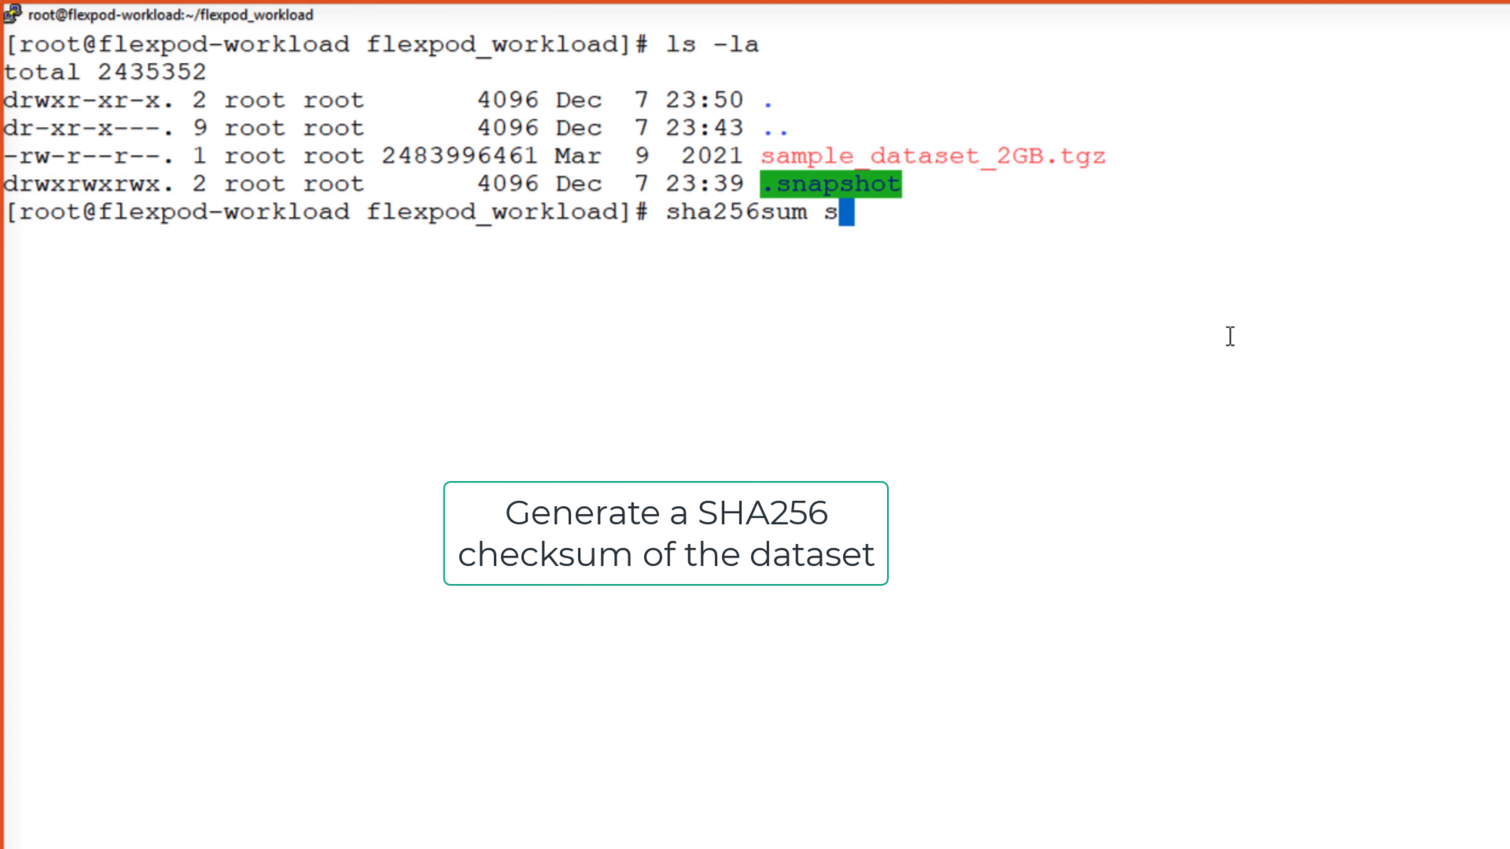
key("Tab")
key("Return")
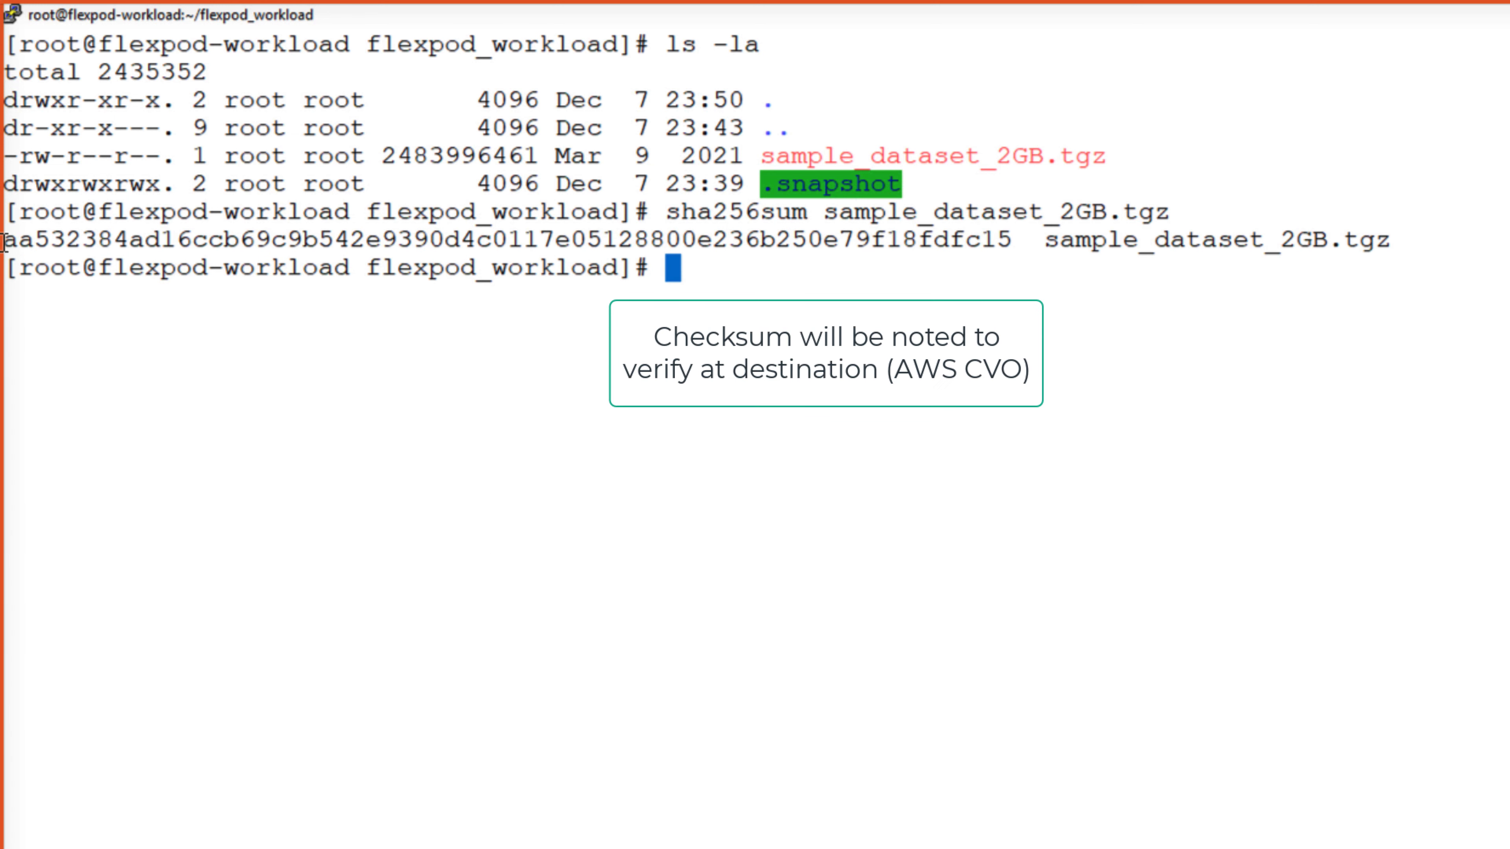
left_click_drag(6, 241, 1012, 241)
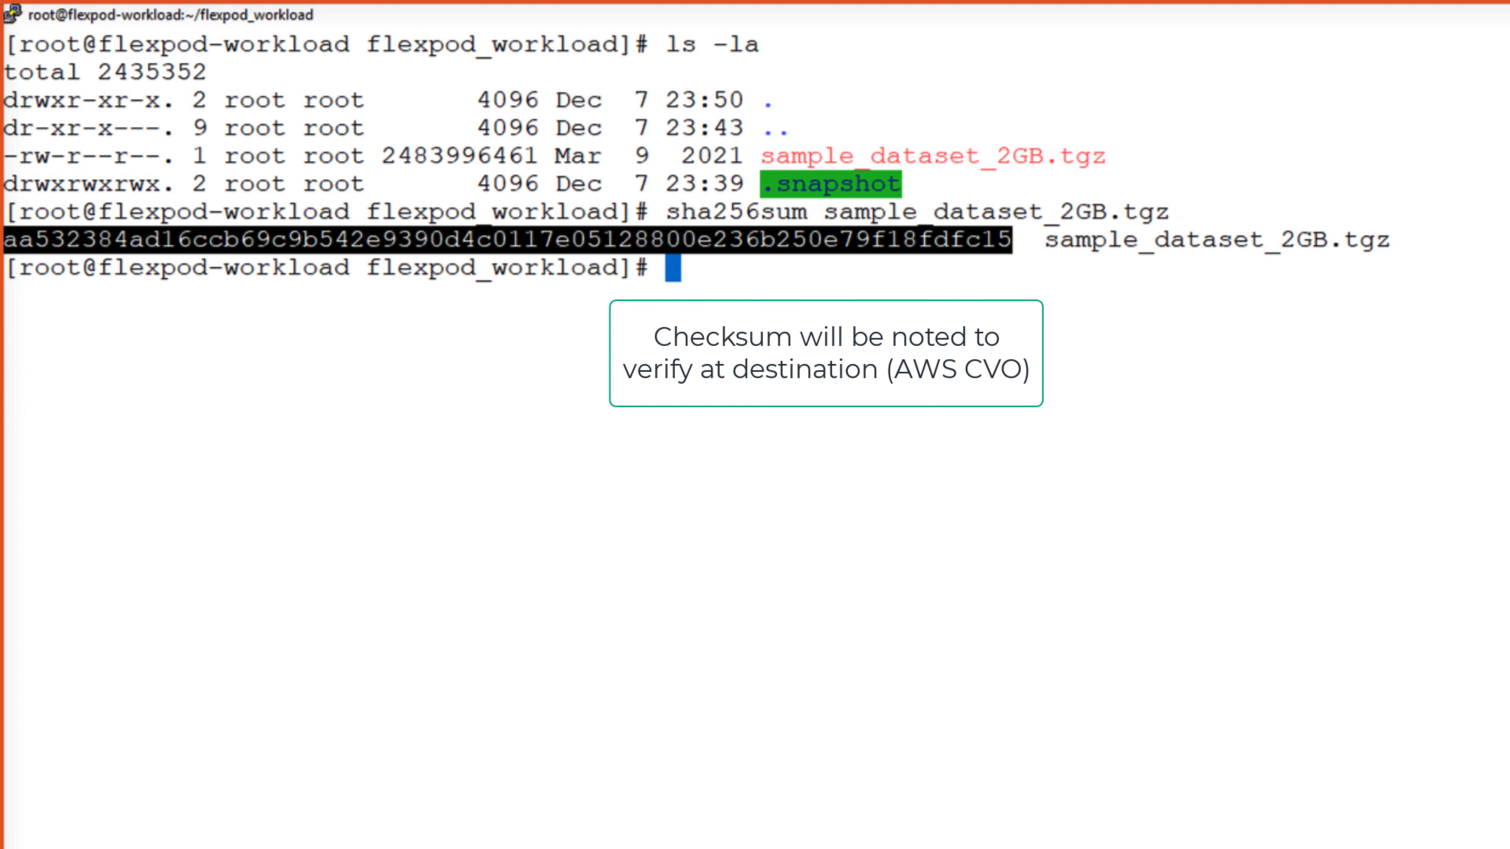
left_click(927, 310)
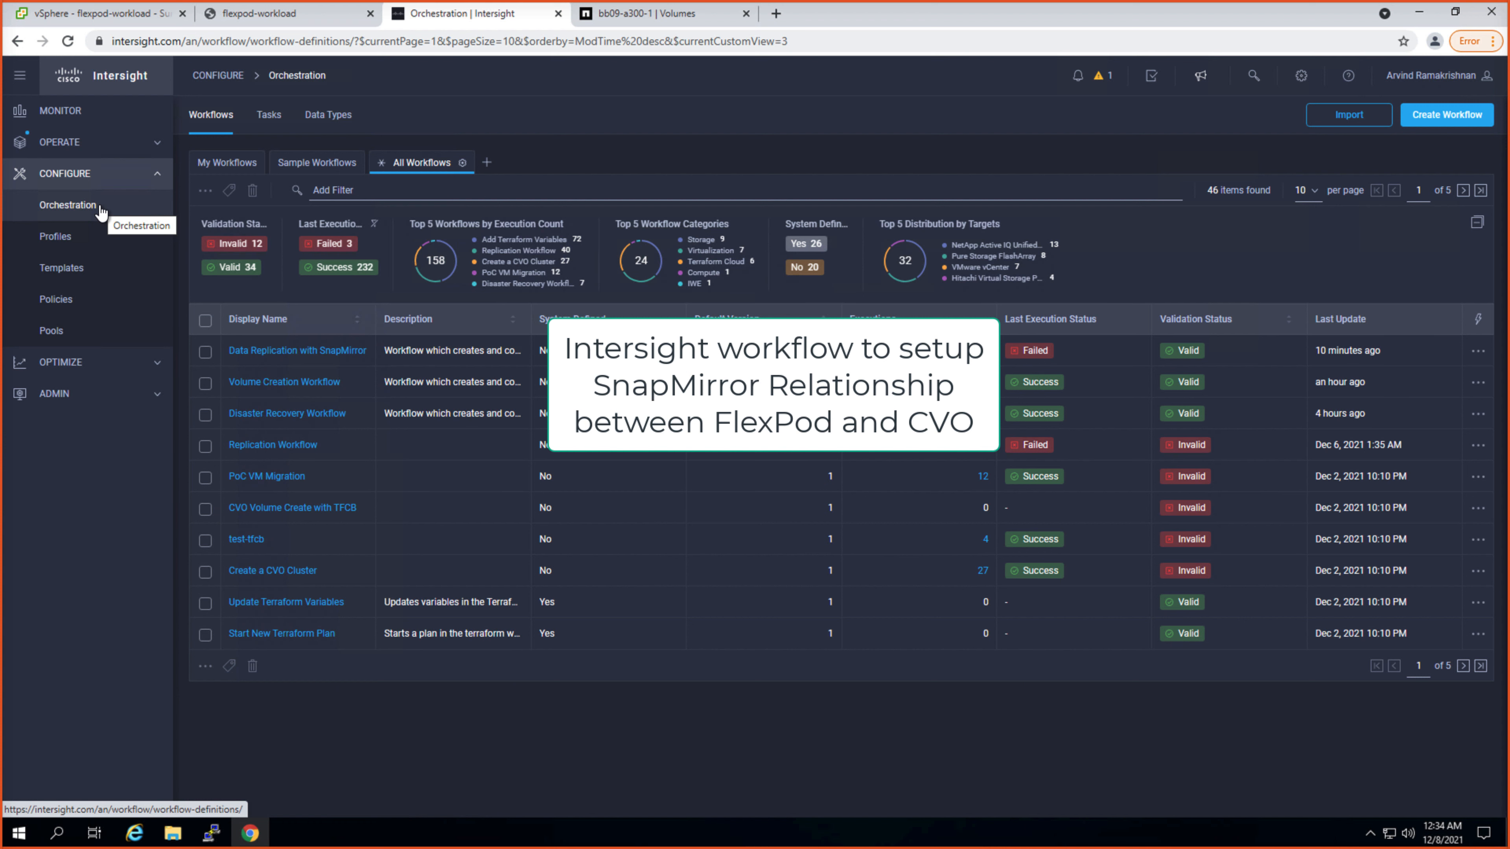
Step: Switch to Intersight, open the Data Replication with SnapMirror workflow, auto-arrange its tasks and open its execution inputs
left_click(295, 355)
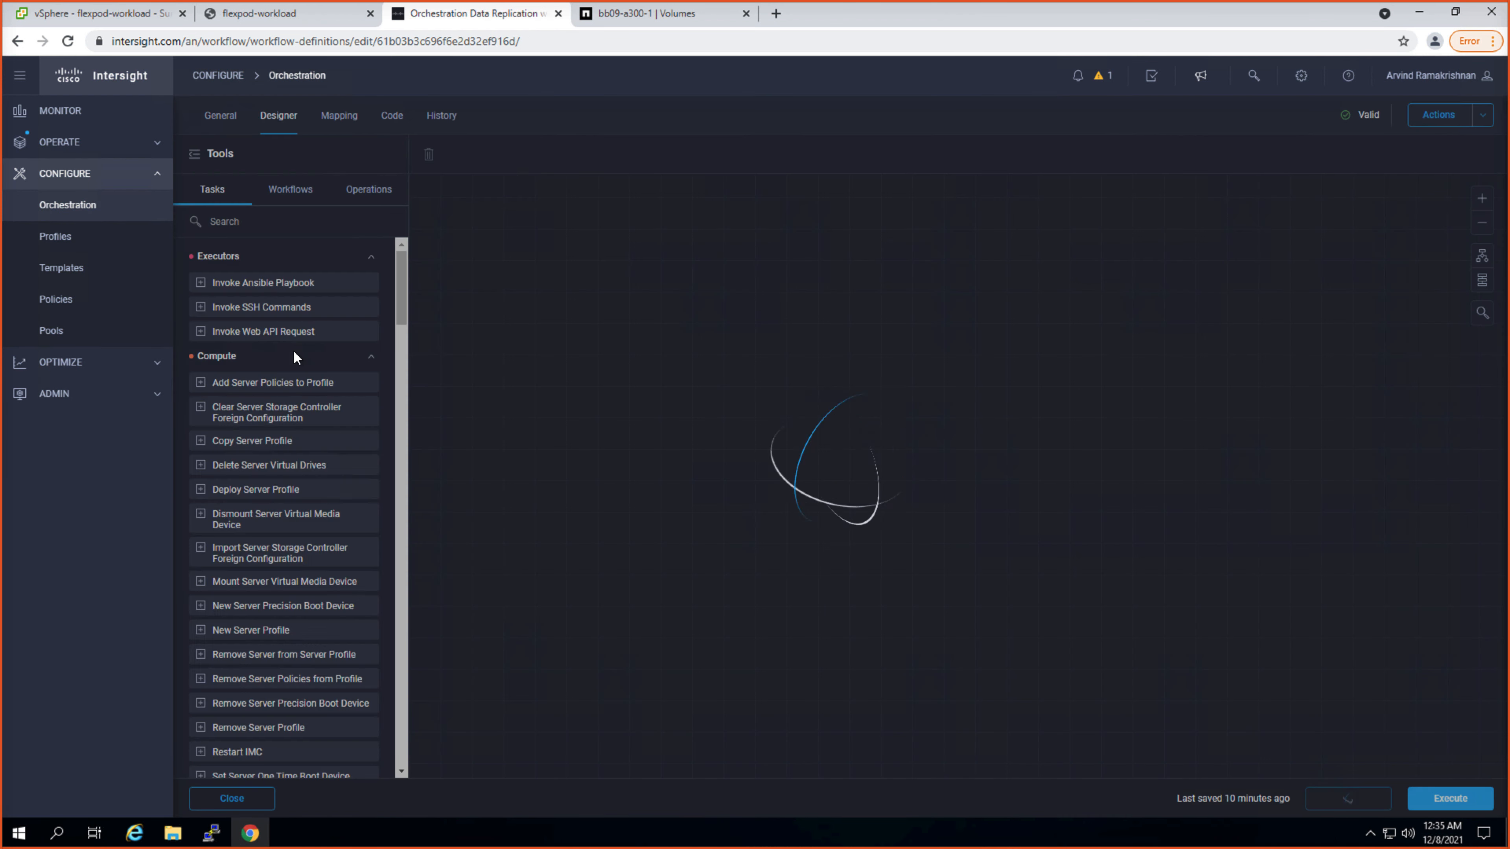
left_click(1483, 259)
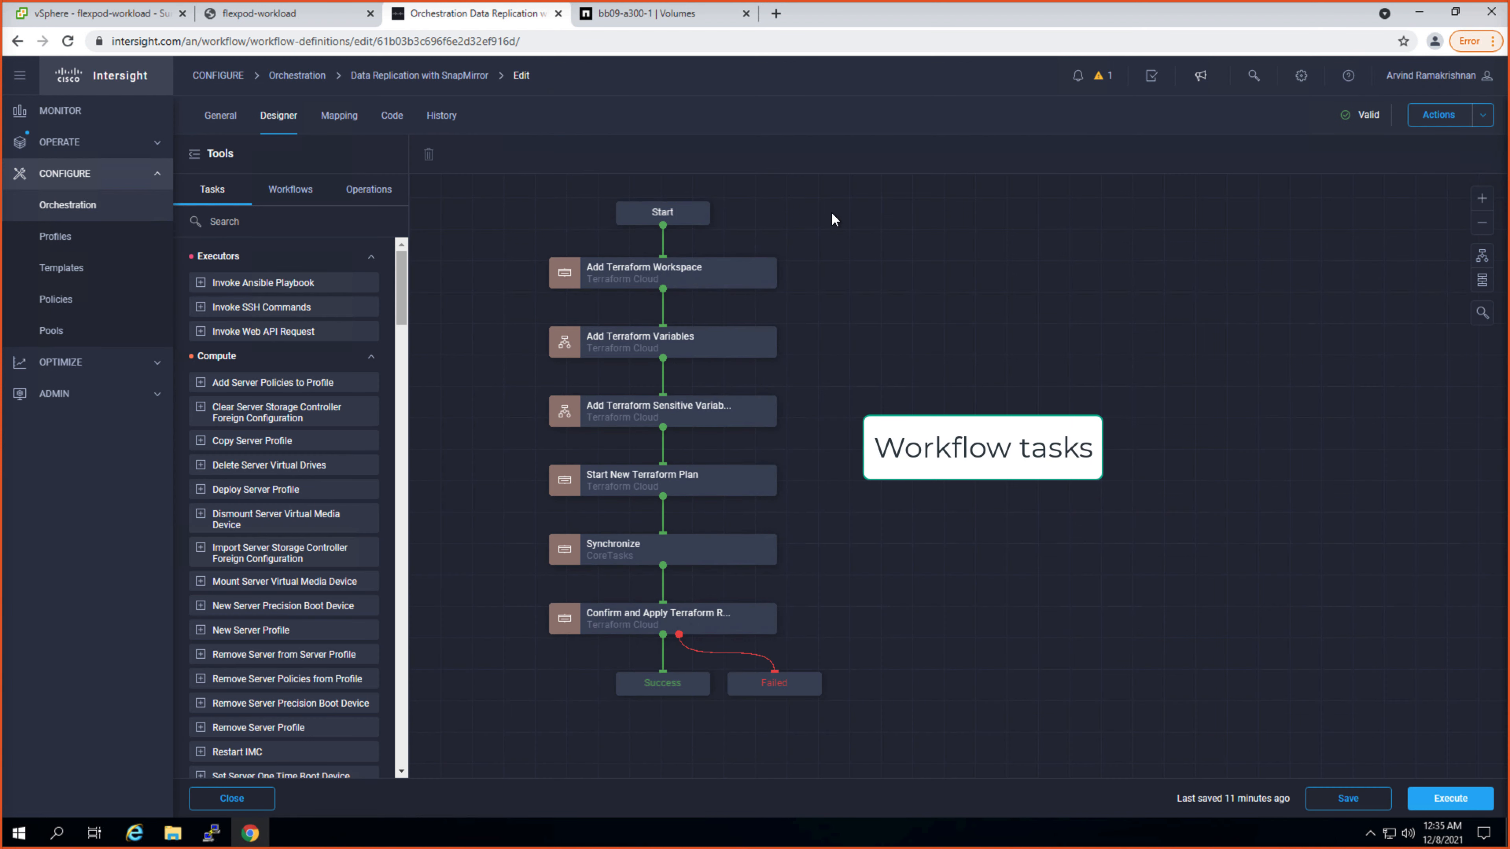
left_click(1448, 799)
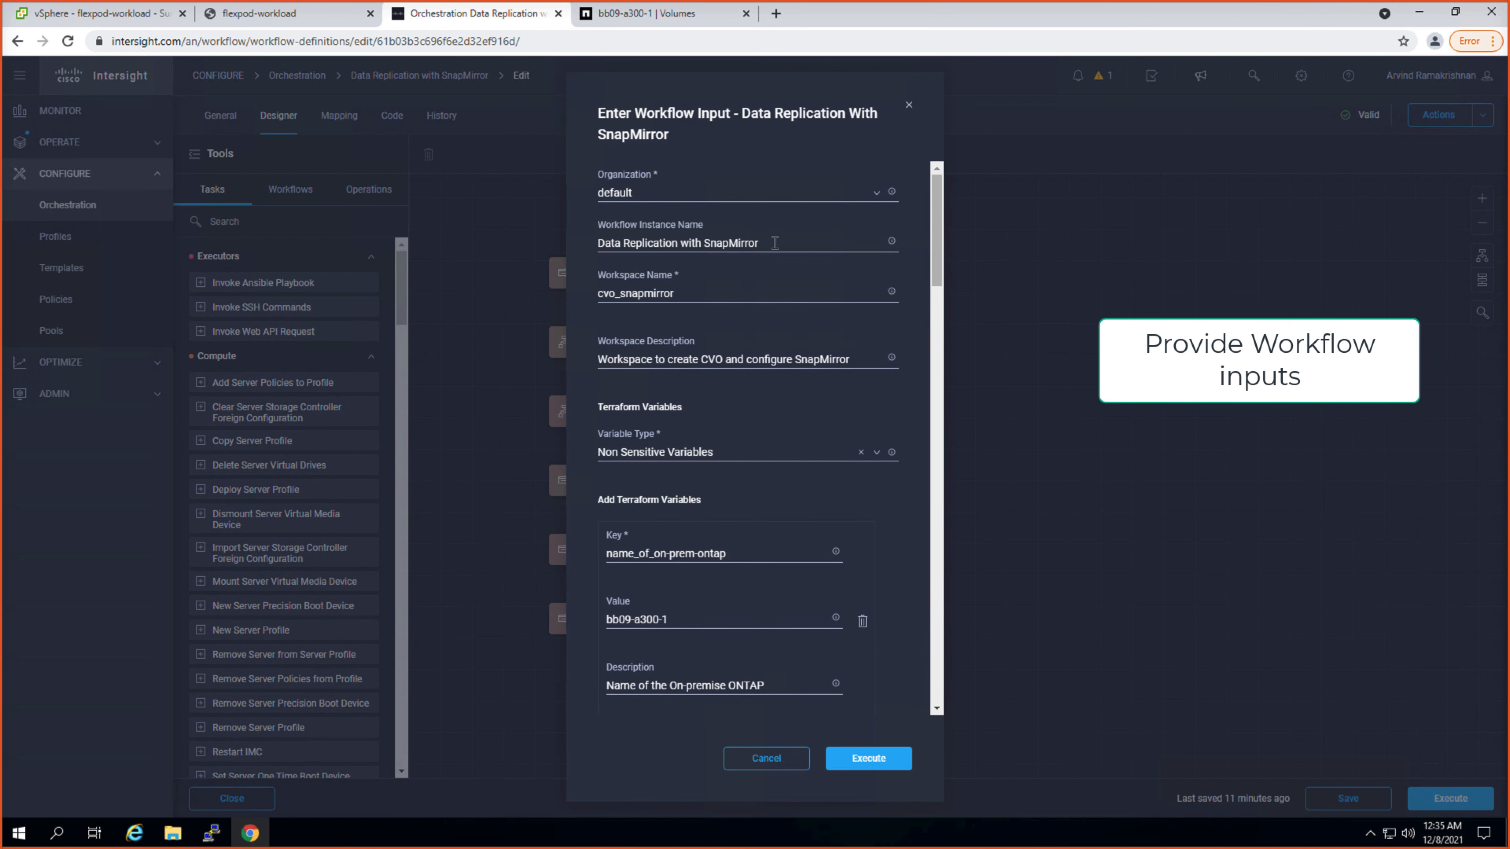
Step: Set the value of the source_volume Terraform variable to flexpod_data in the workflow inputs
scroll(935, 281, "down", 5)
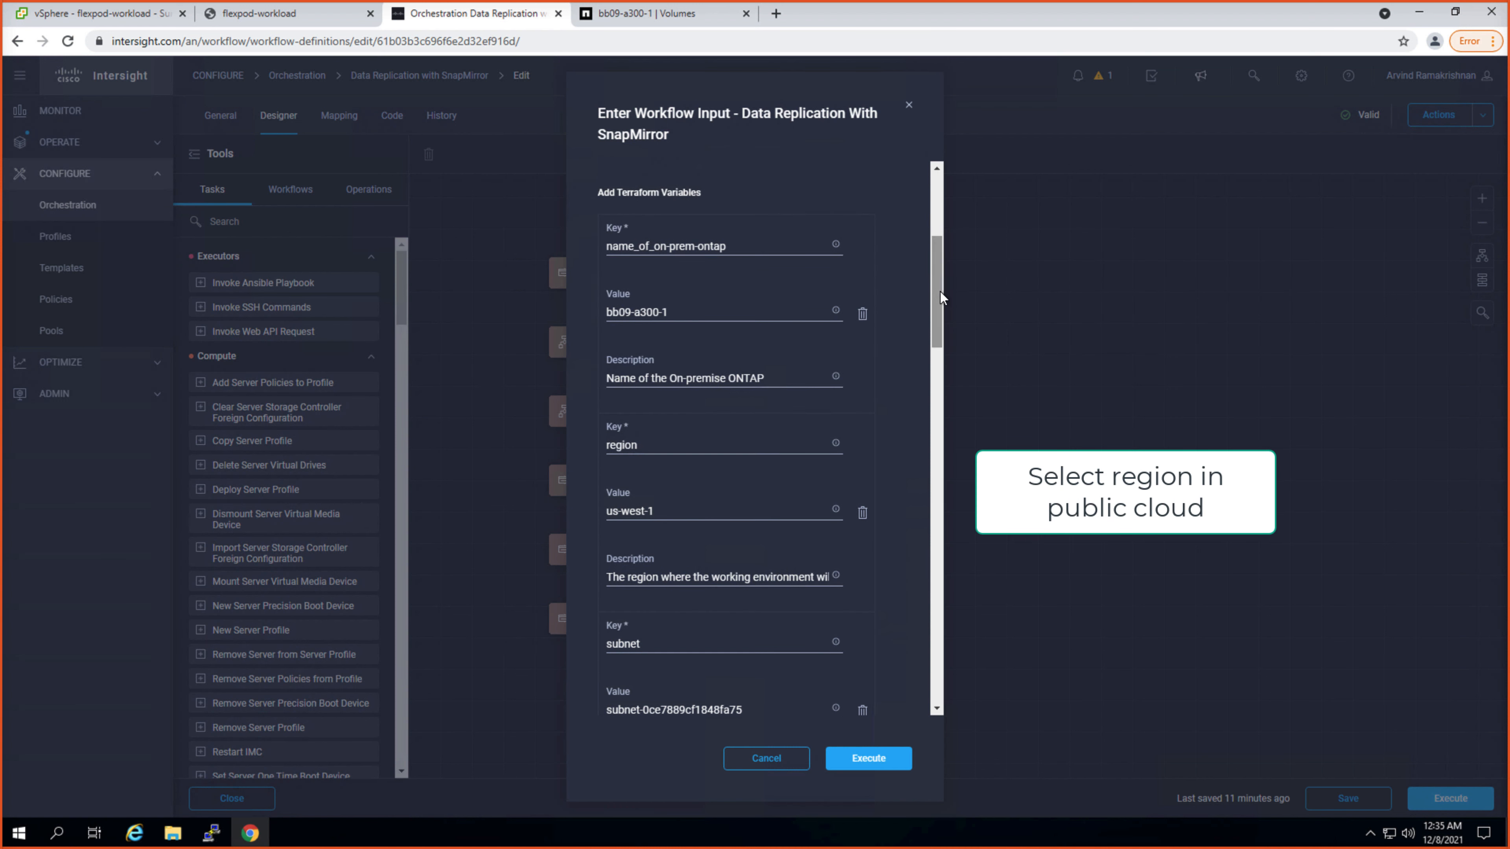
scroll(940, 322, "down", 1)
left_click_drag(940, 321, 934, 385)
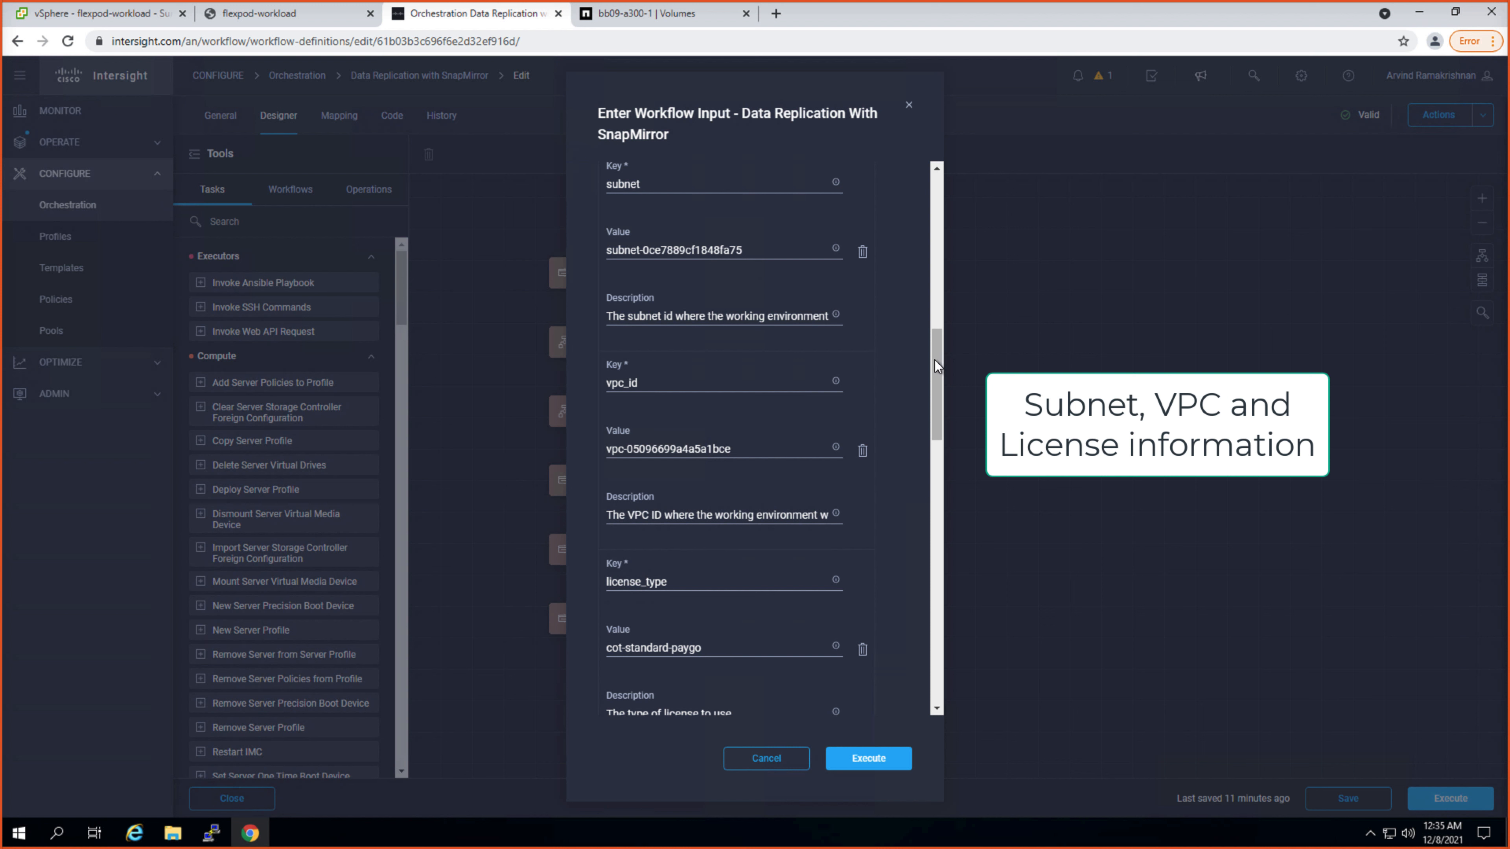
left_click_drag(934, 359, 933, 470)
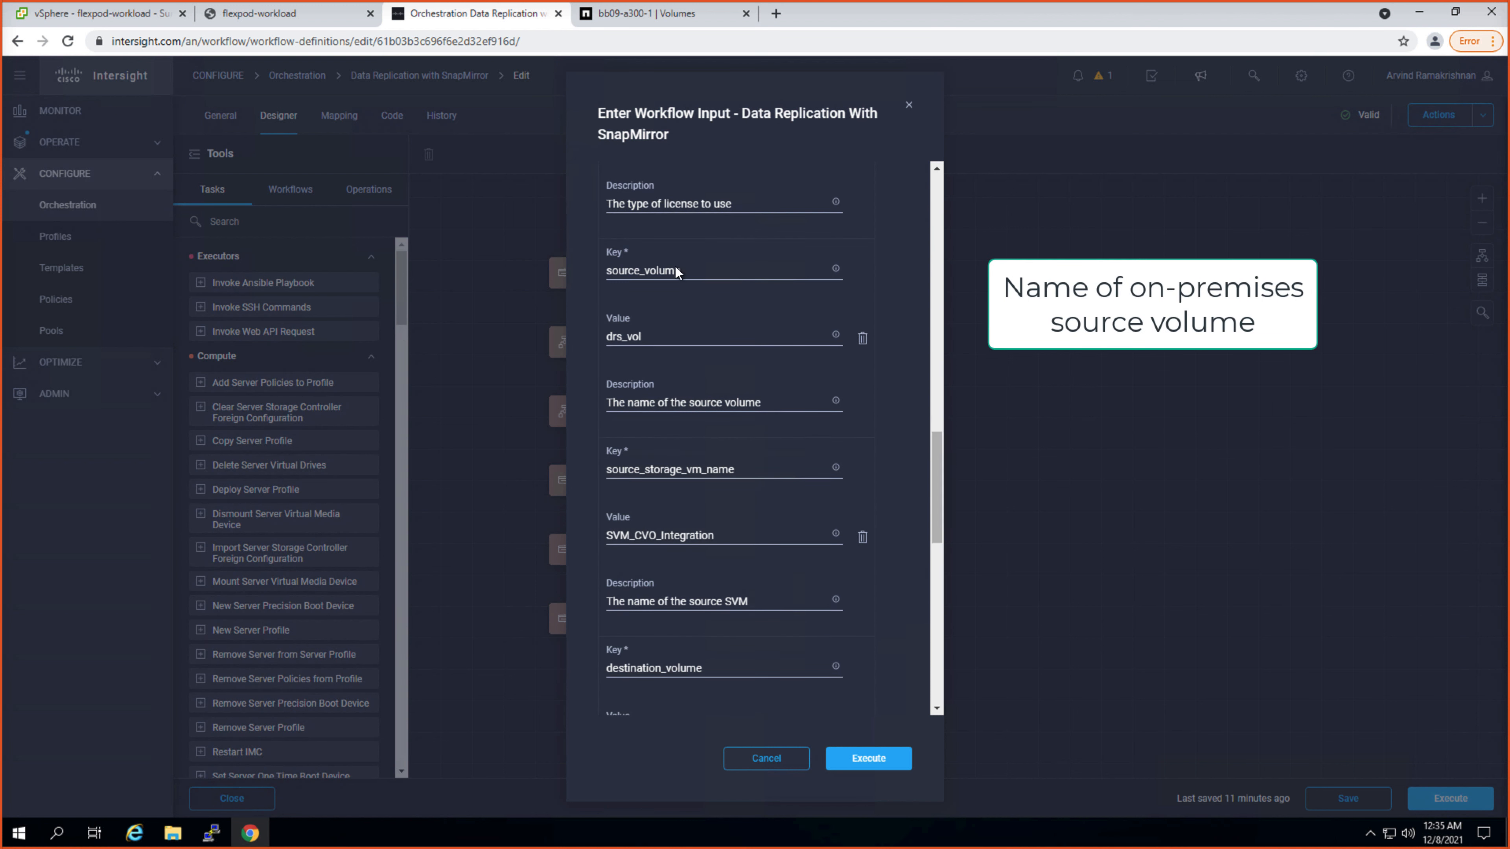
left_click_drag(652, 340, 584, 338)
type("flexpod_data")
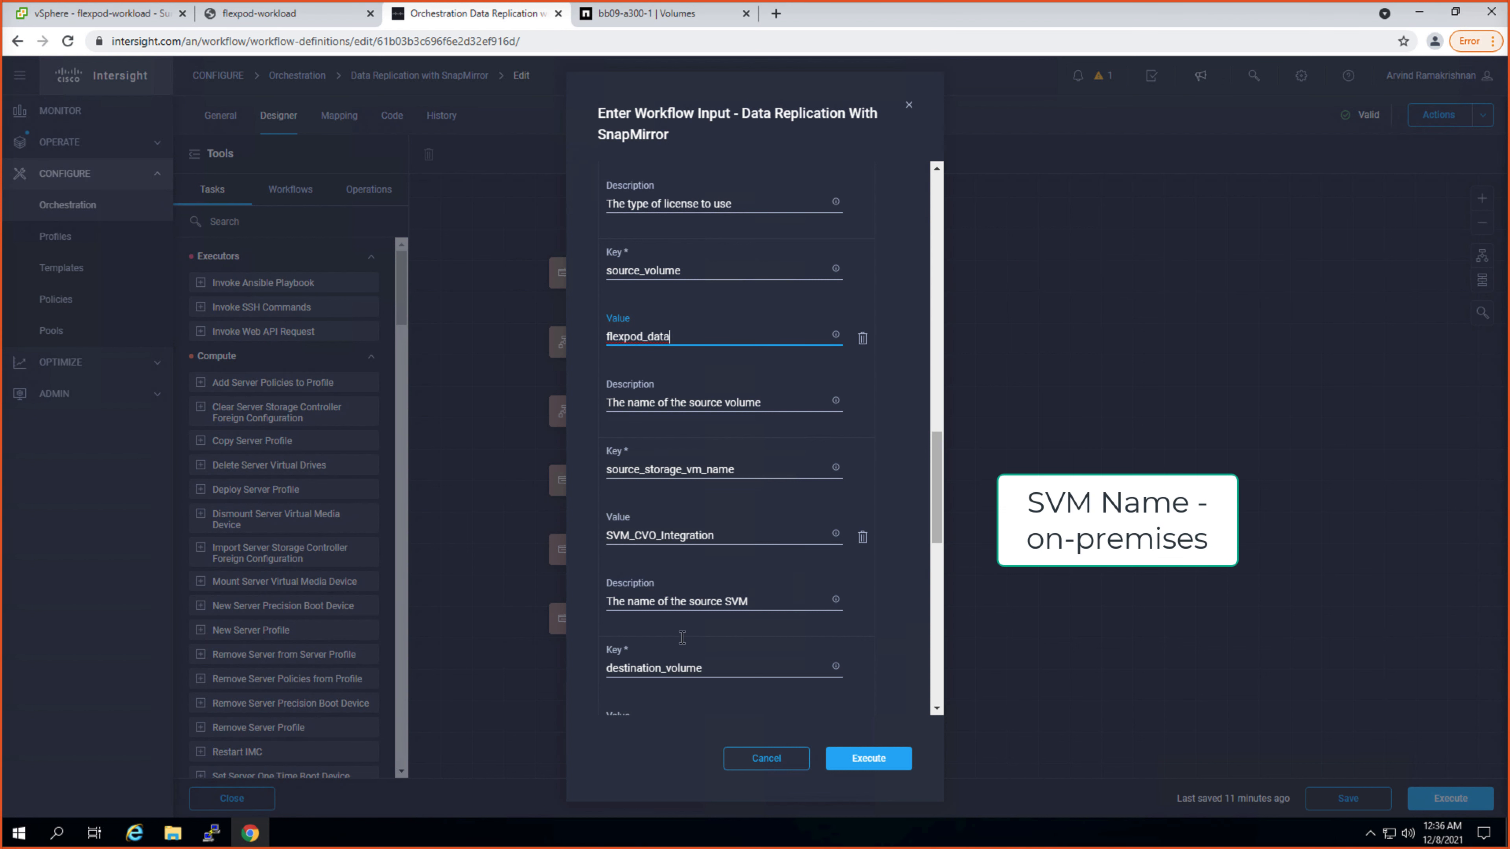
Step: Set the value of the destination_volume Terraform variable to flexpod_data_copy_aws in the workflow inputs
scroll(937, 536, "down", 2)
scroll(937, 561, "down", 6)
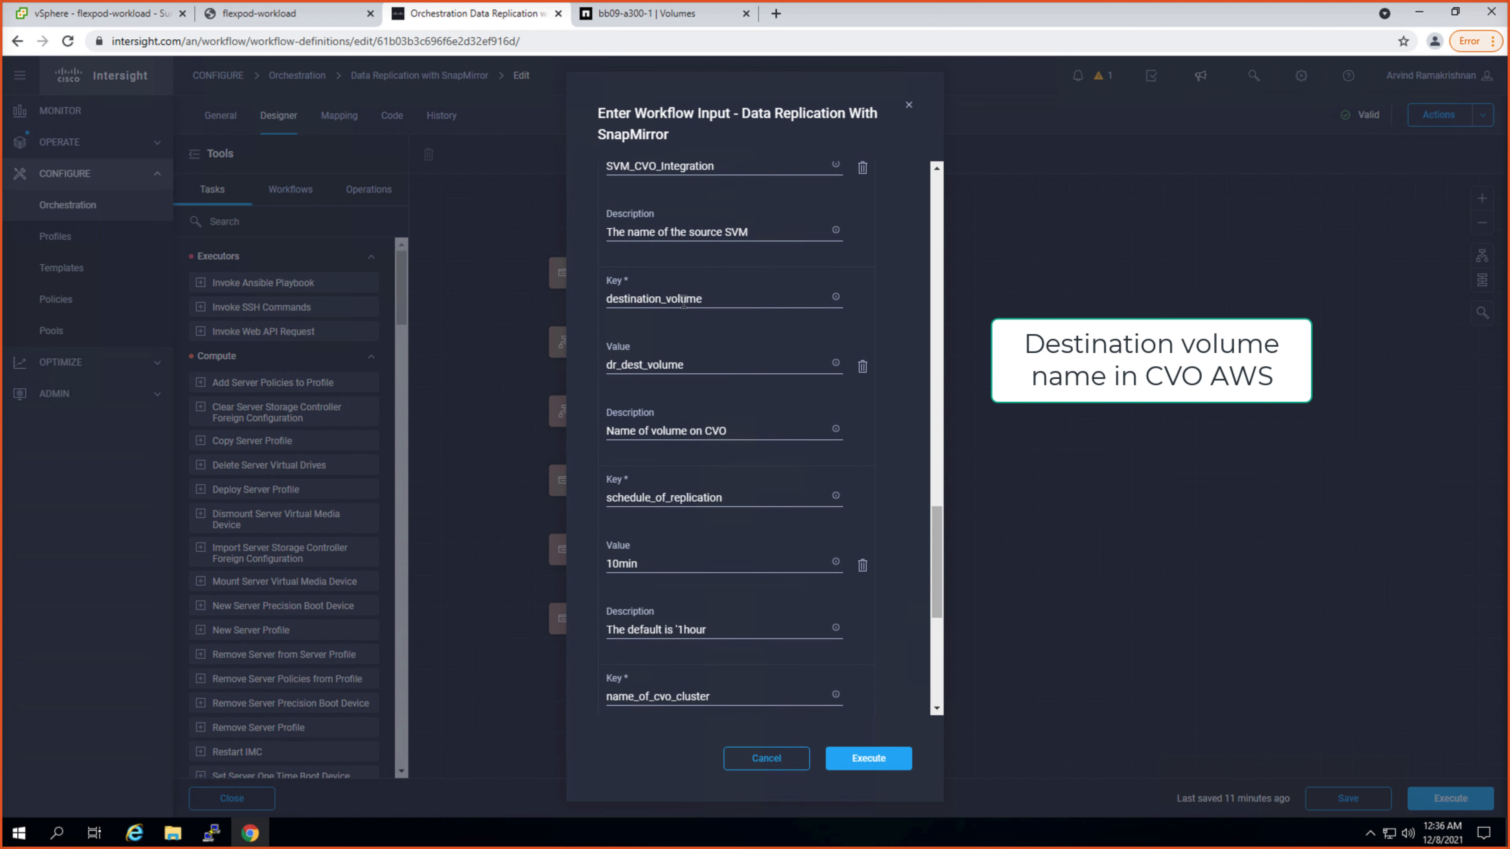
left_click_drag(684, 364, 602, 370)
type("flexpod_data_copy_aws")
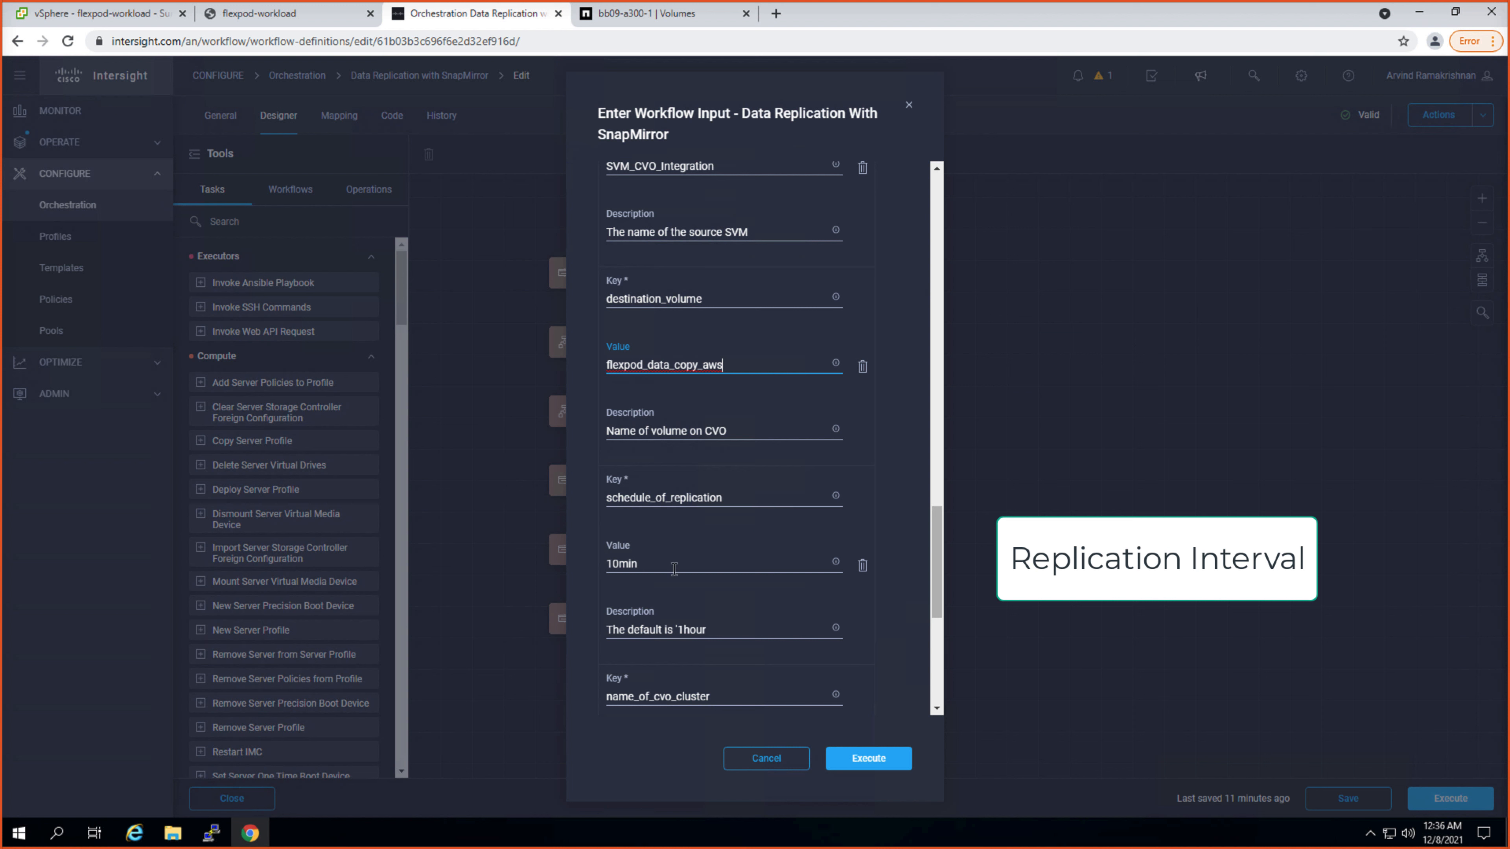
Step: Review the remaining replication schedule, CVO cluster and volume name inputs, and execute the Data Replication with SnapMirror workflow
left_click_drag(937, 547, 936, 623)
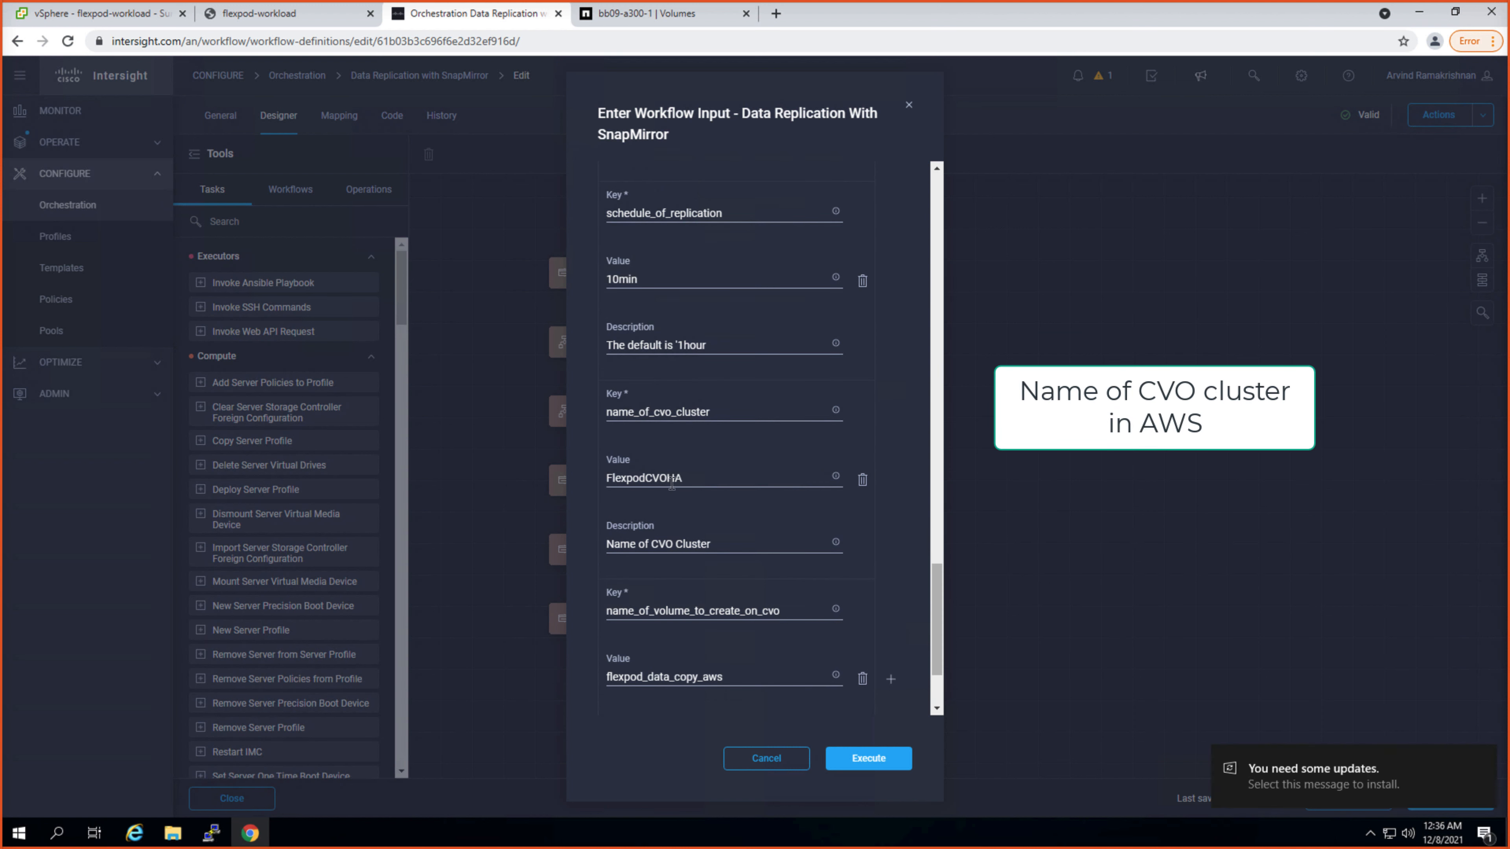
scroll(716, 620, "down", 1)
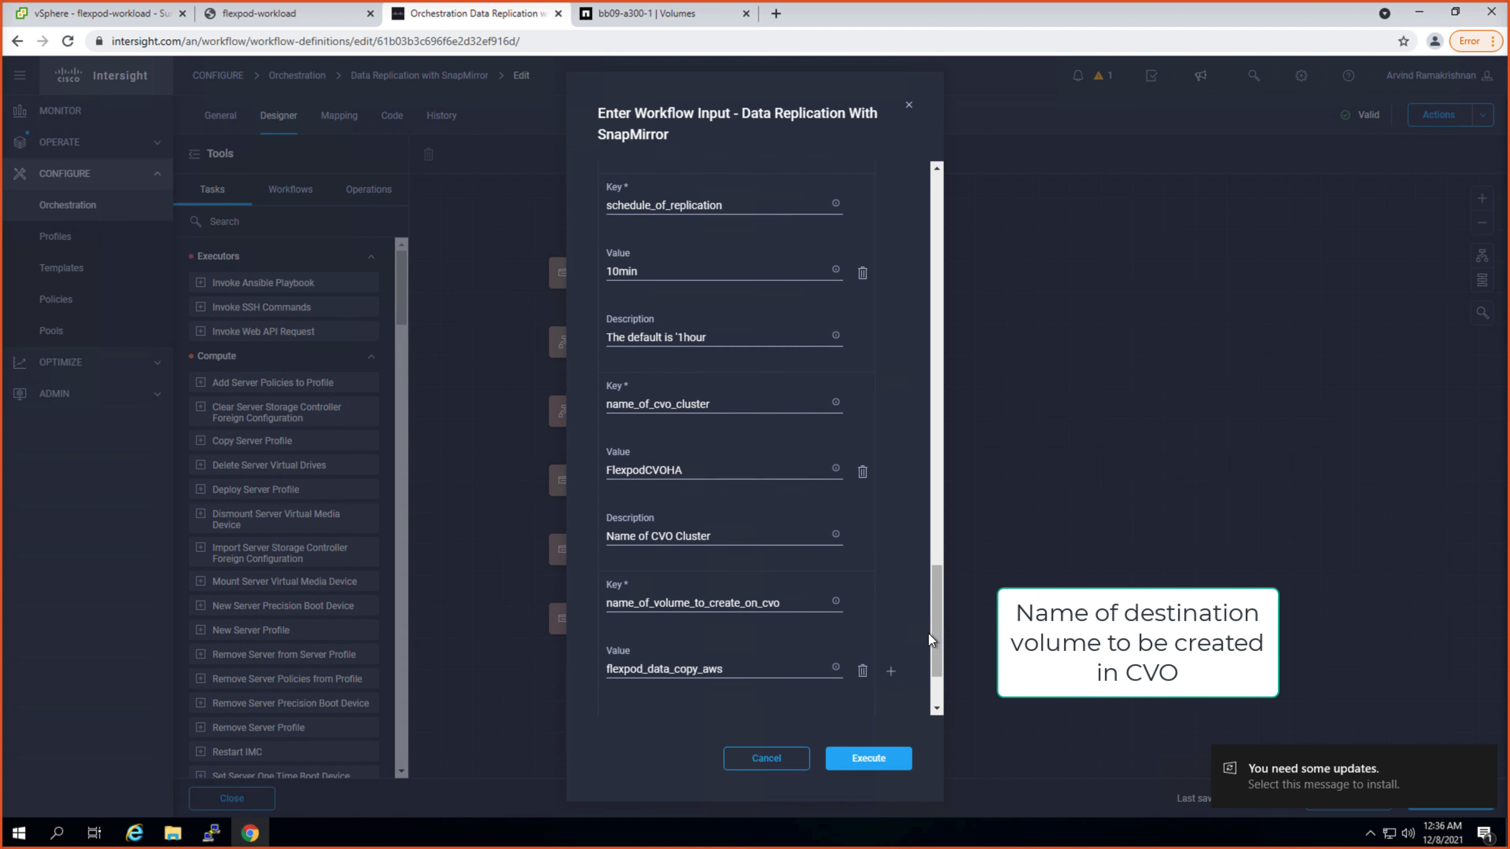
left_click_drag(940, 626, 936, 672)
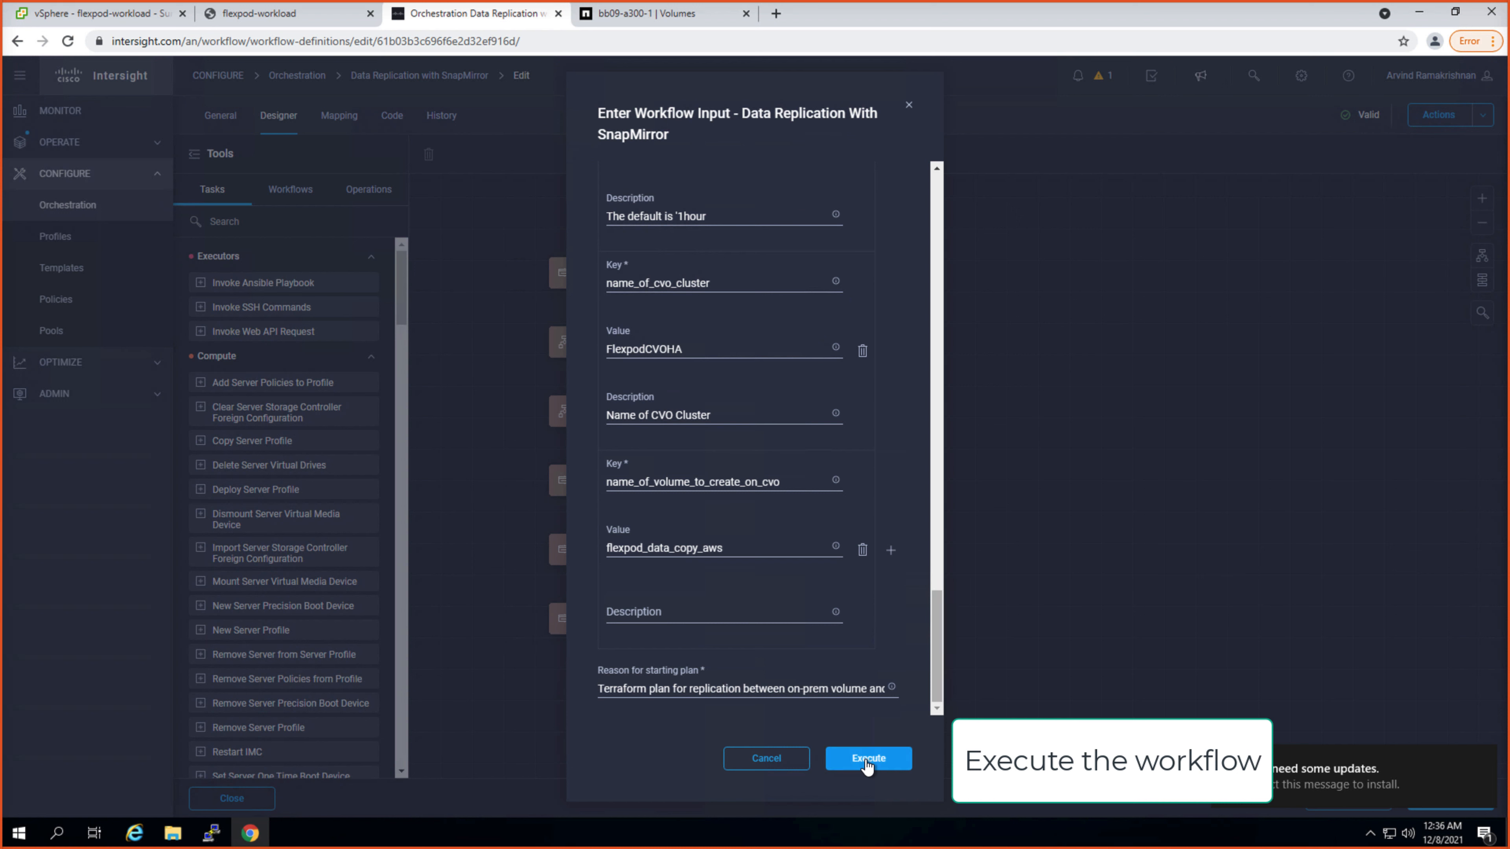
left_click(869, 759)
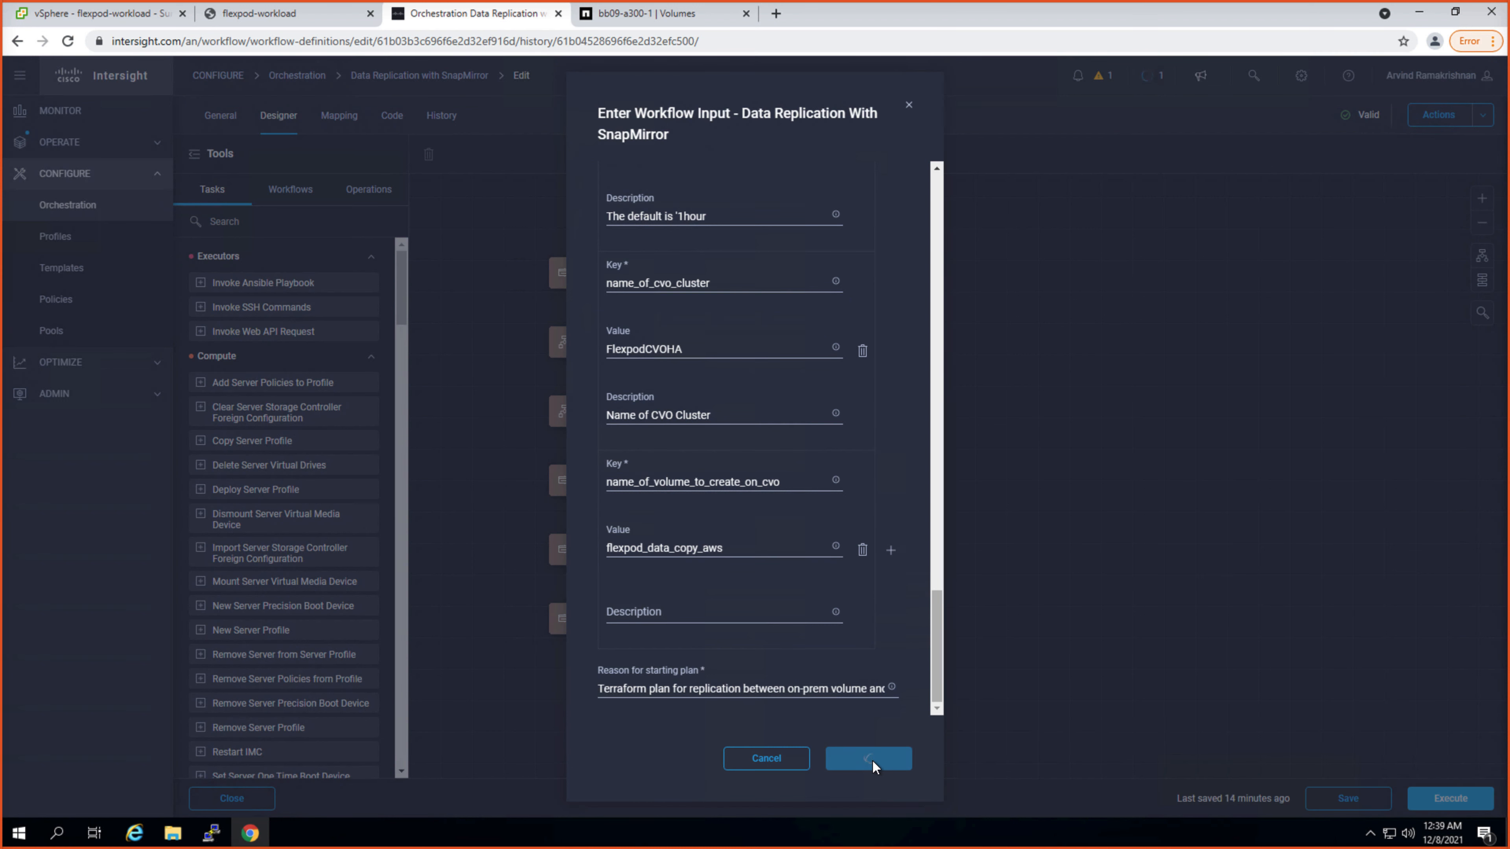
left_click(869, 760)
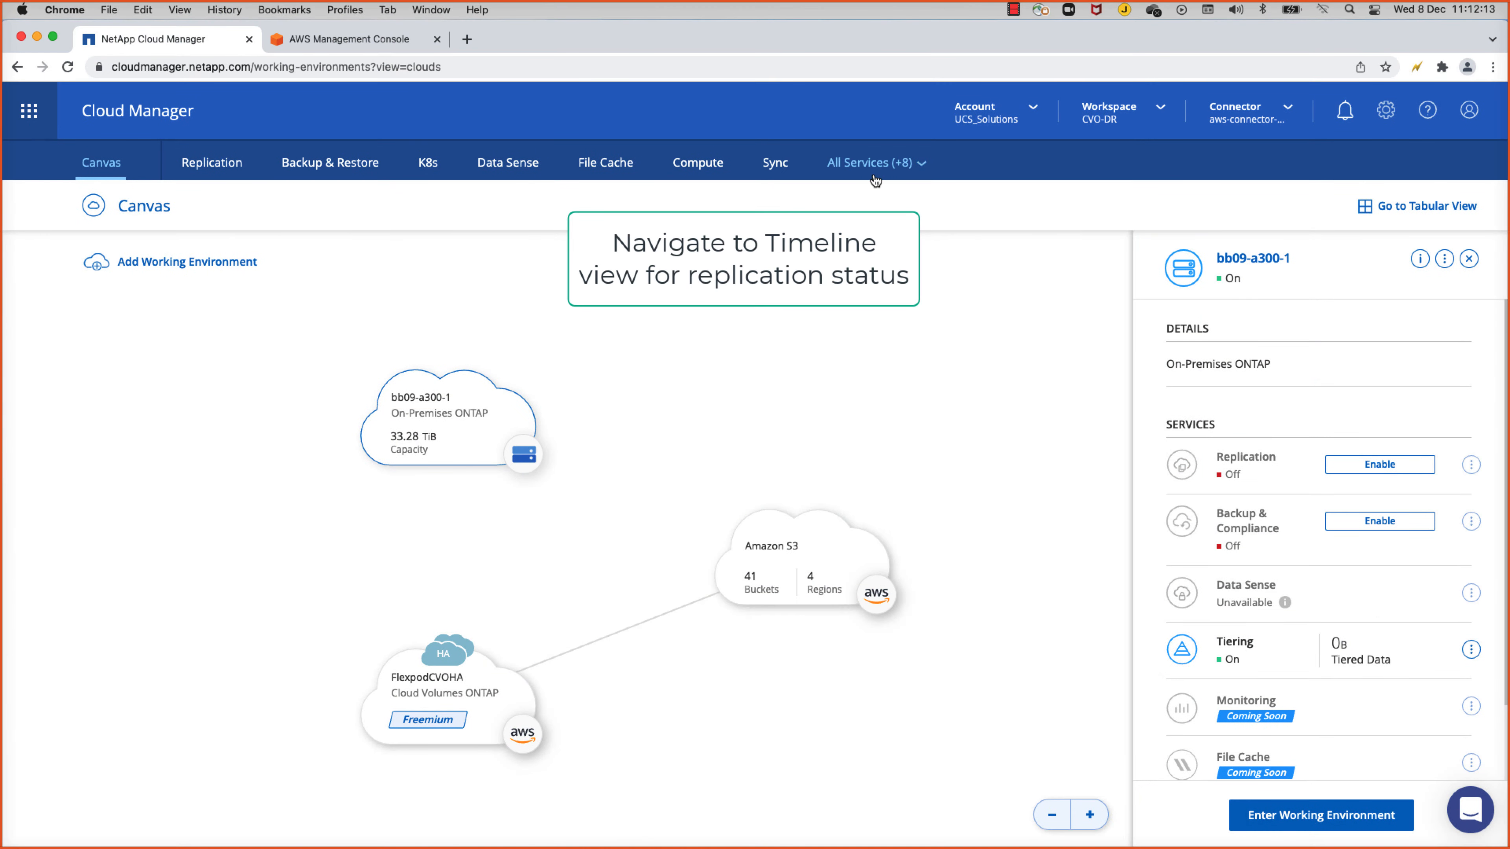
Step: Switch to Cloud Manager, open the Timeline of all activity and check the details of the Create Replication Vsa action
left_click(875, 176)
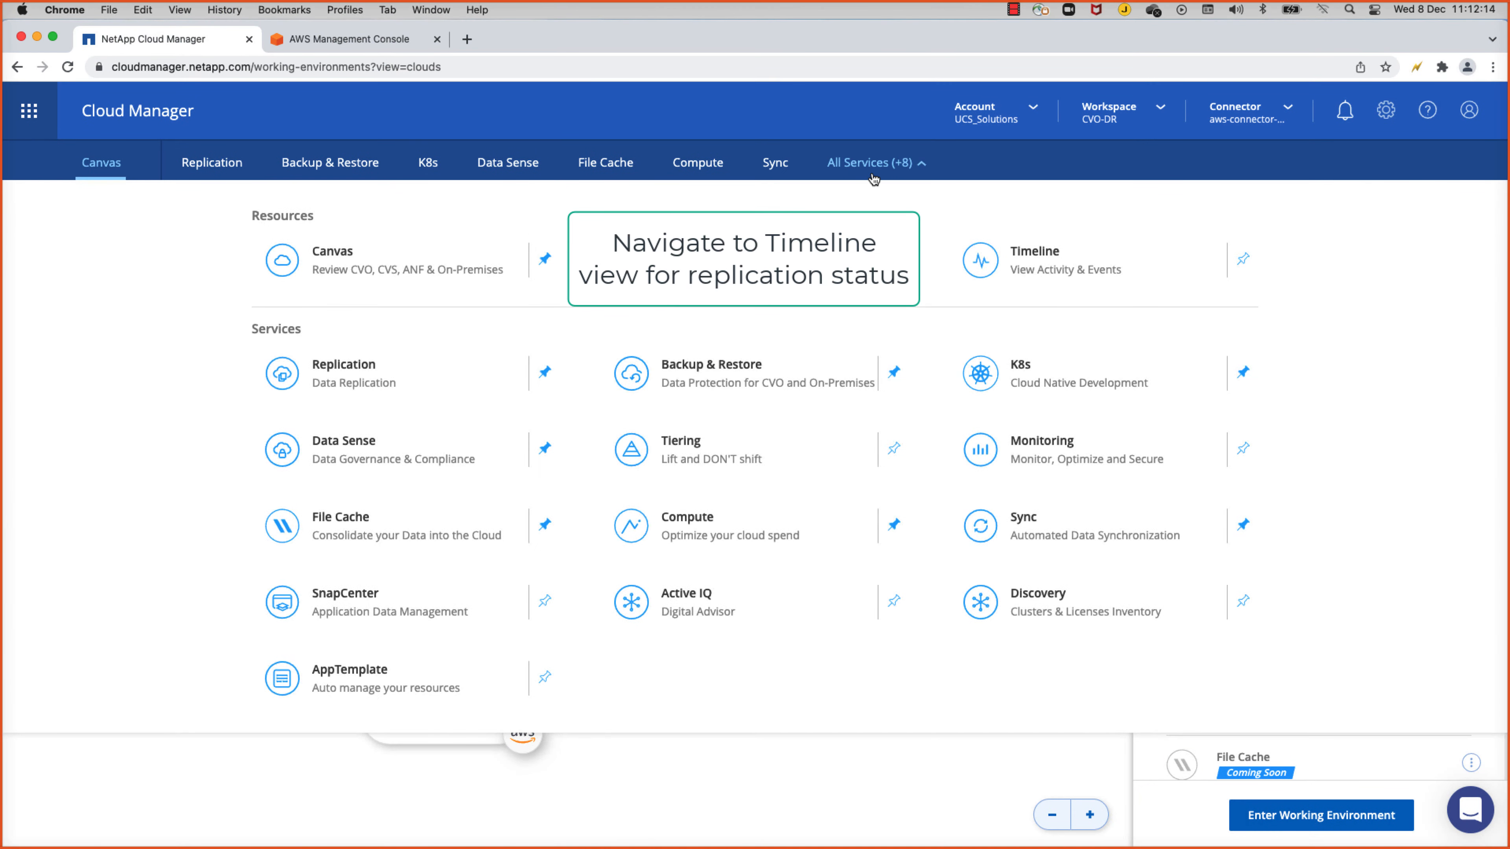
left_click(1021, 254)
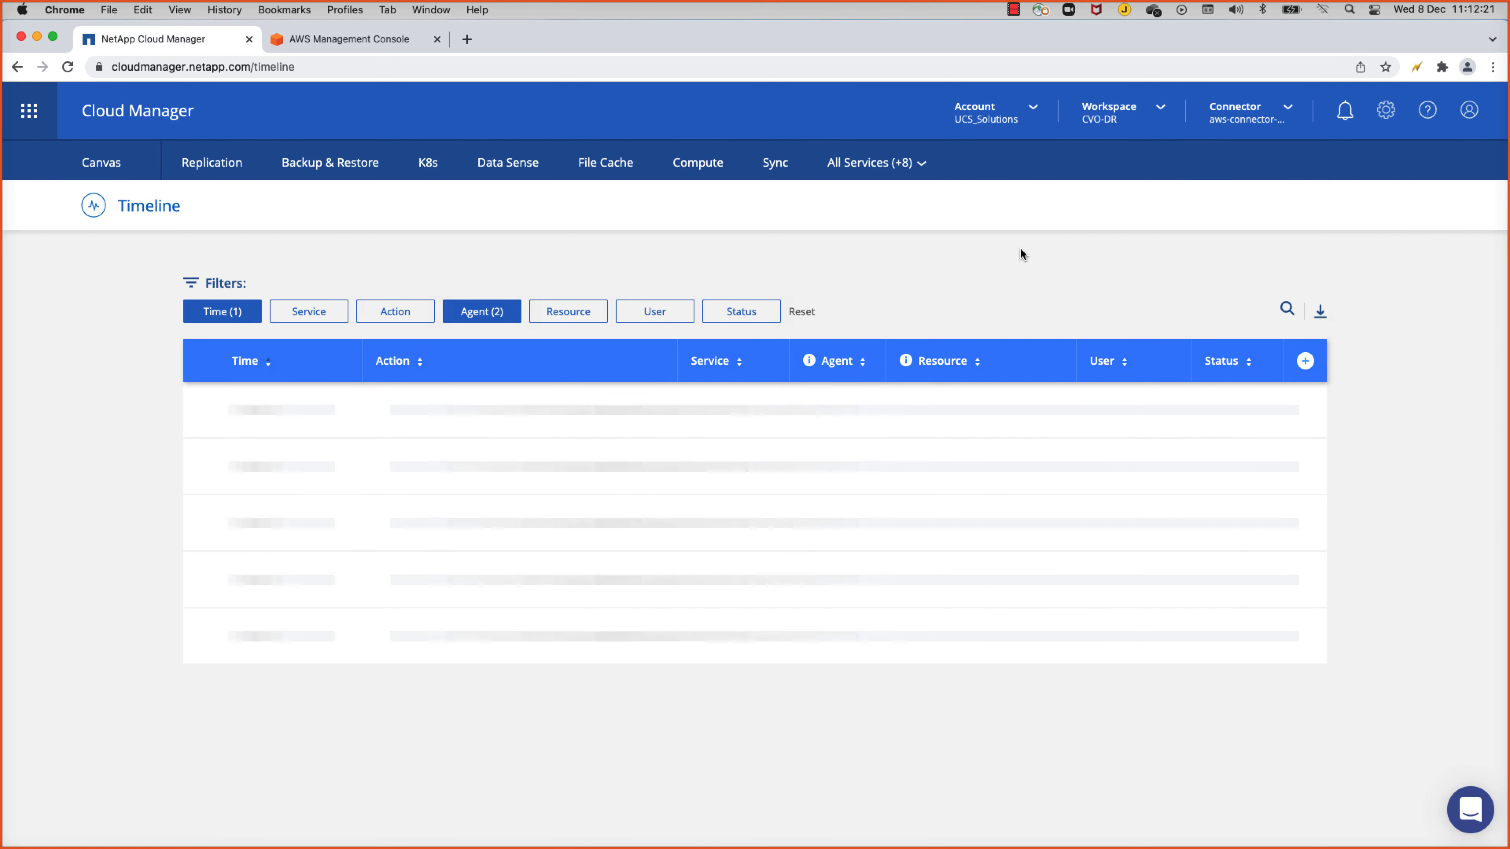
left_click(198, 412)
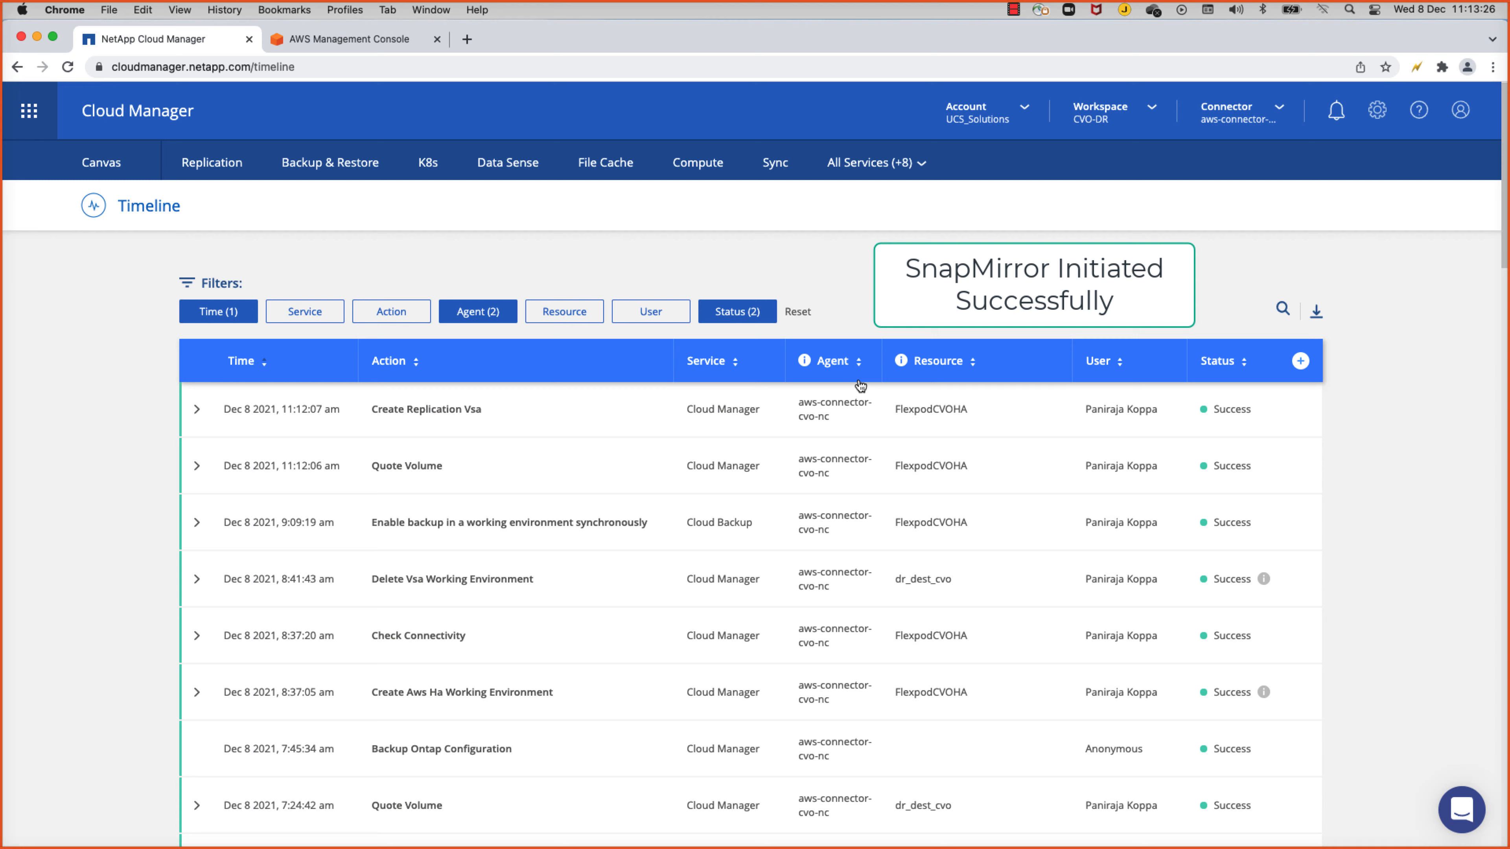
left_click(196, 411)
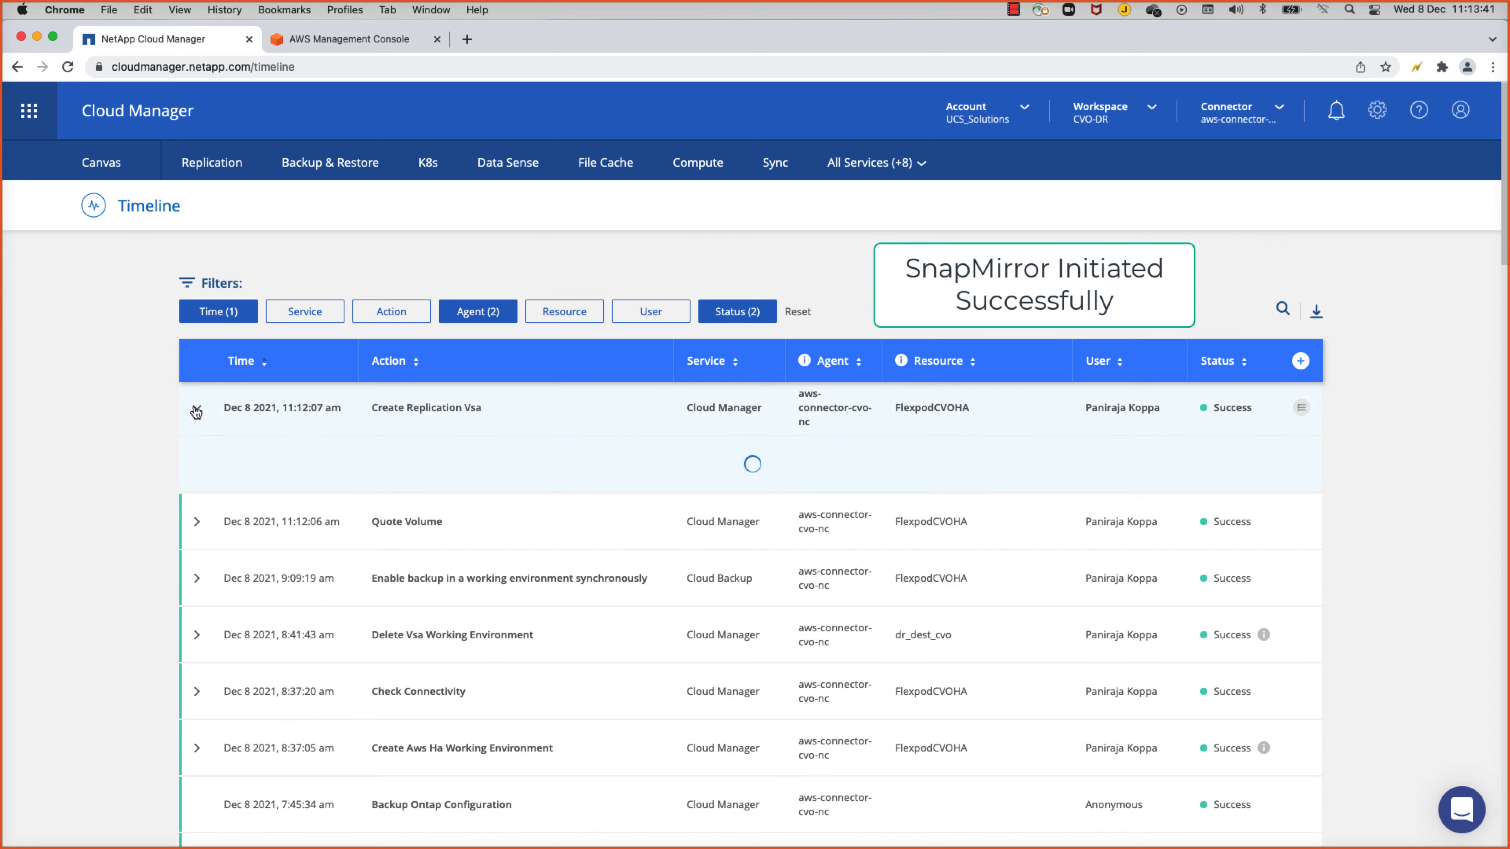
left_click(196, 410)
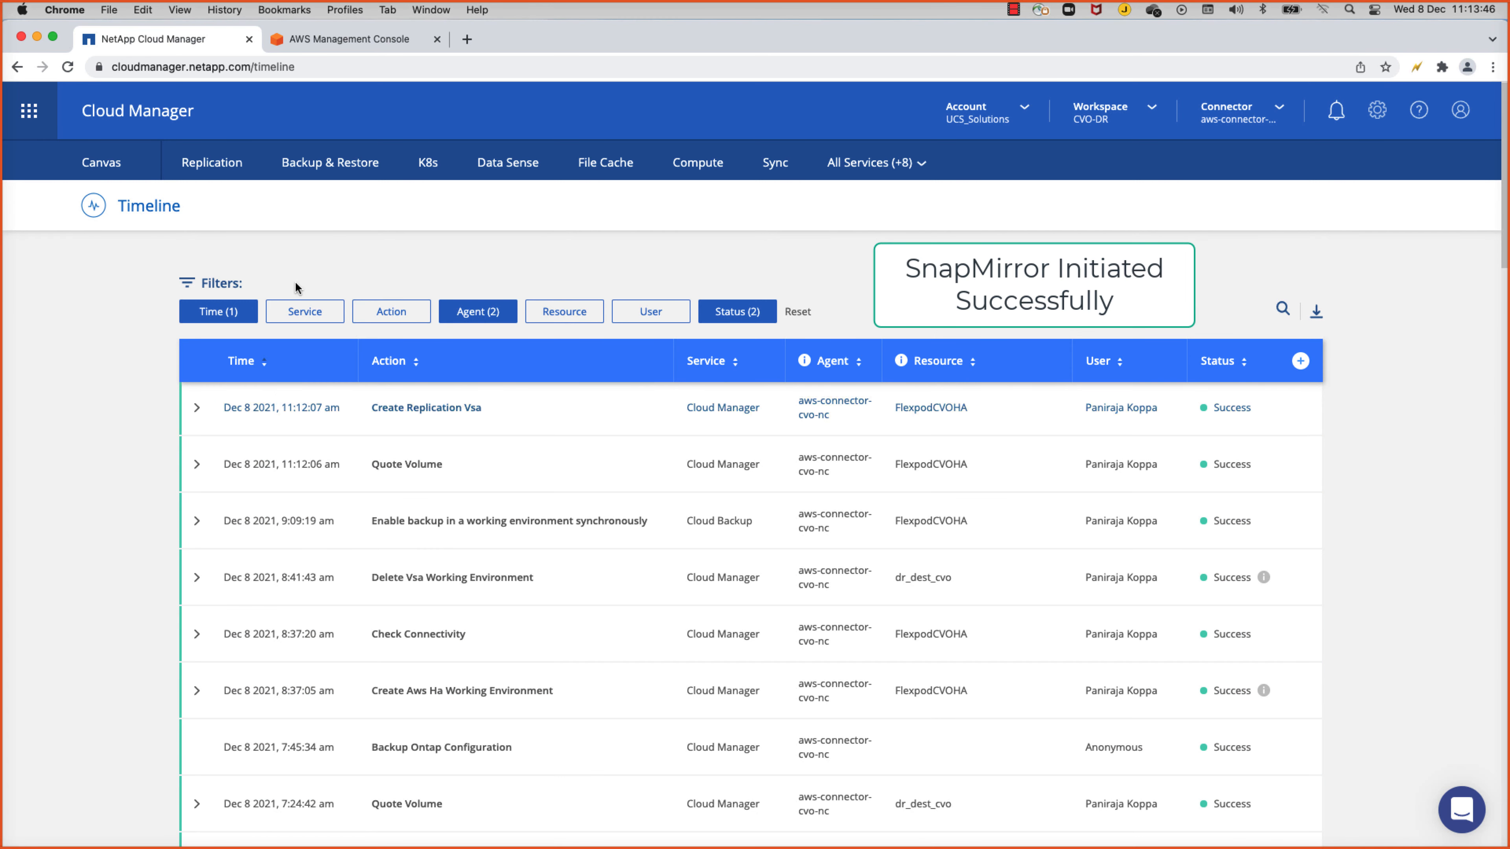
Step: Open the replication dashboard and examine the detailed information of the flexpod_data to flexpod_data_copy_aws relationship
left_click(223, 170)
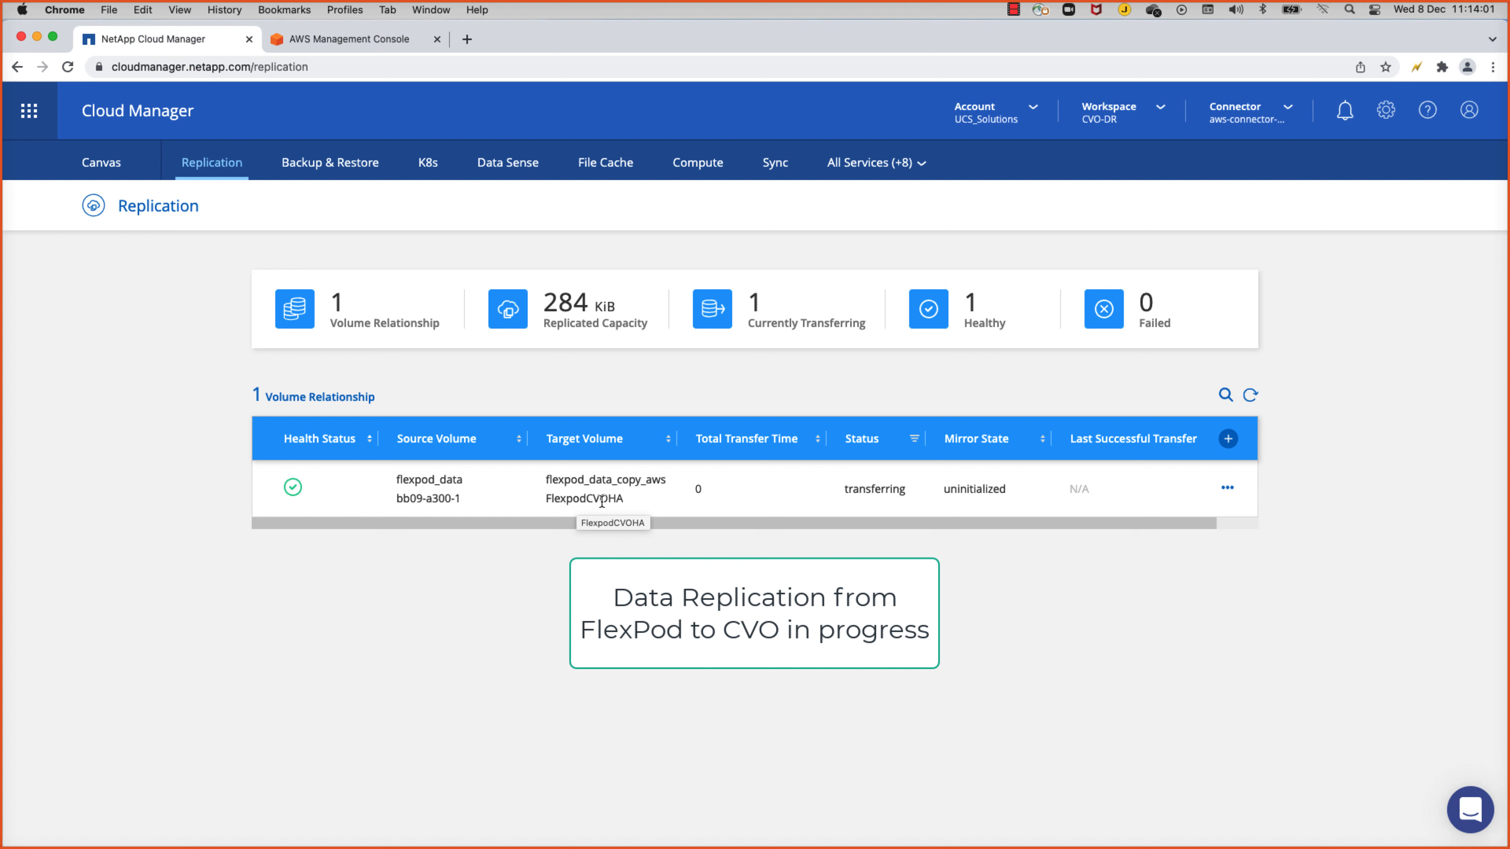
left_click(1227, 488)
left_click(1210, 532)
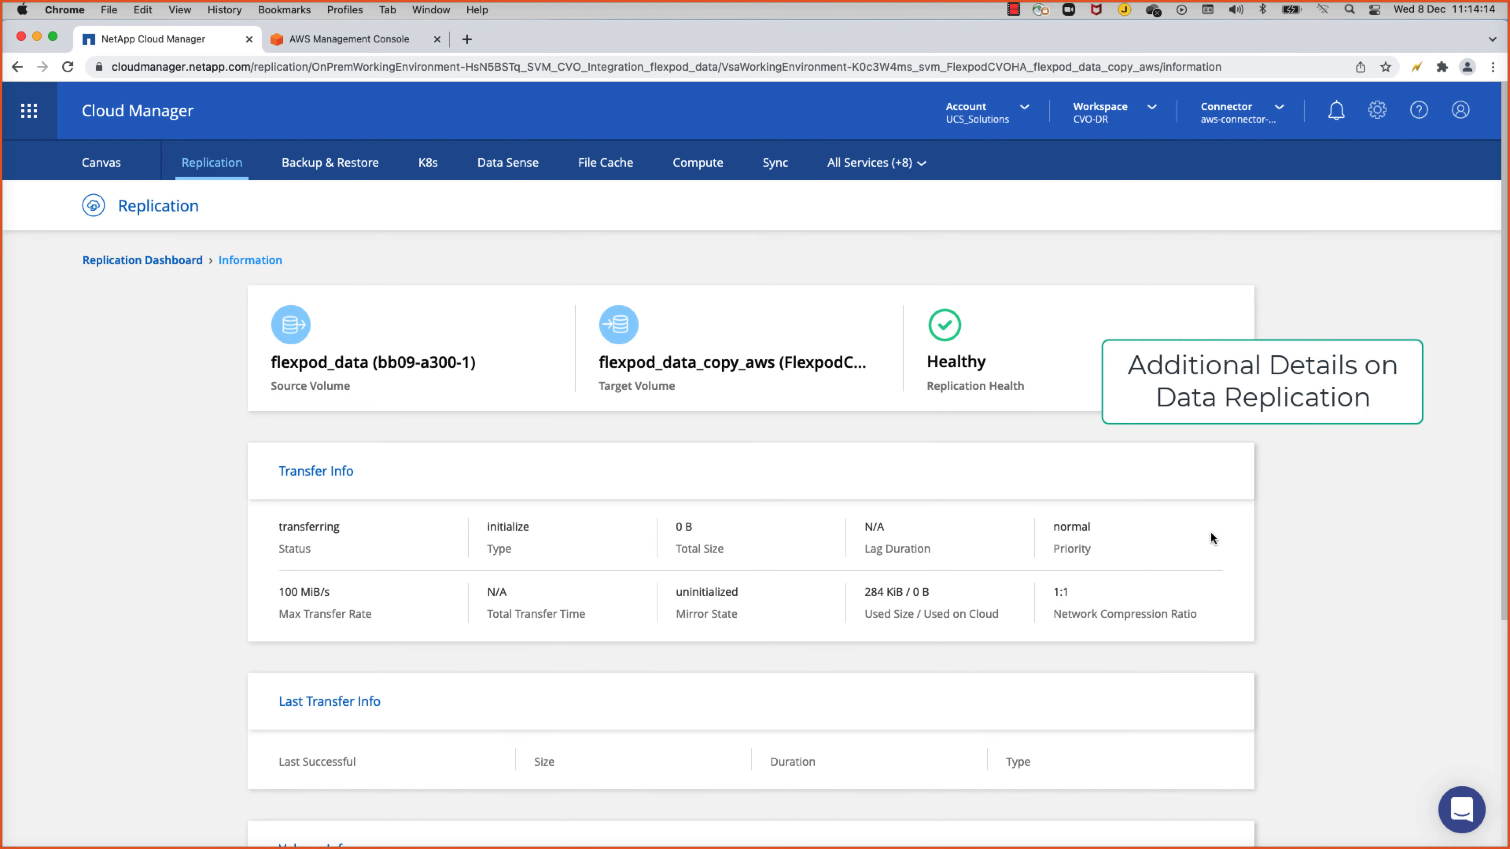
scroll(1211, 534, "down", 2)
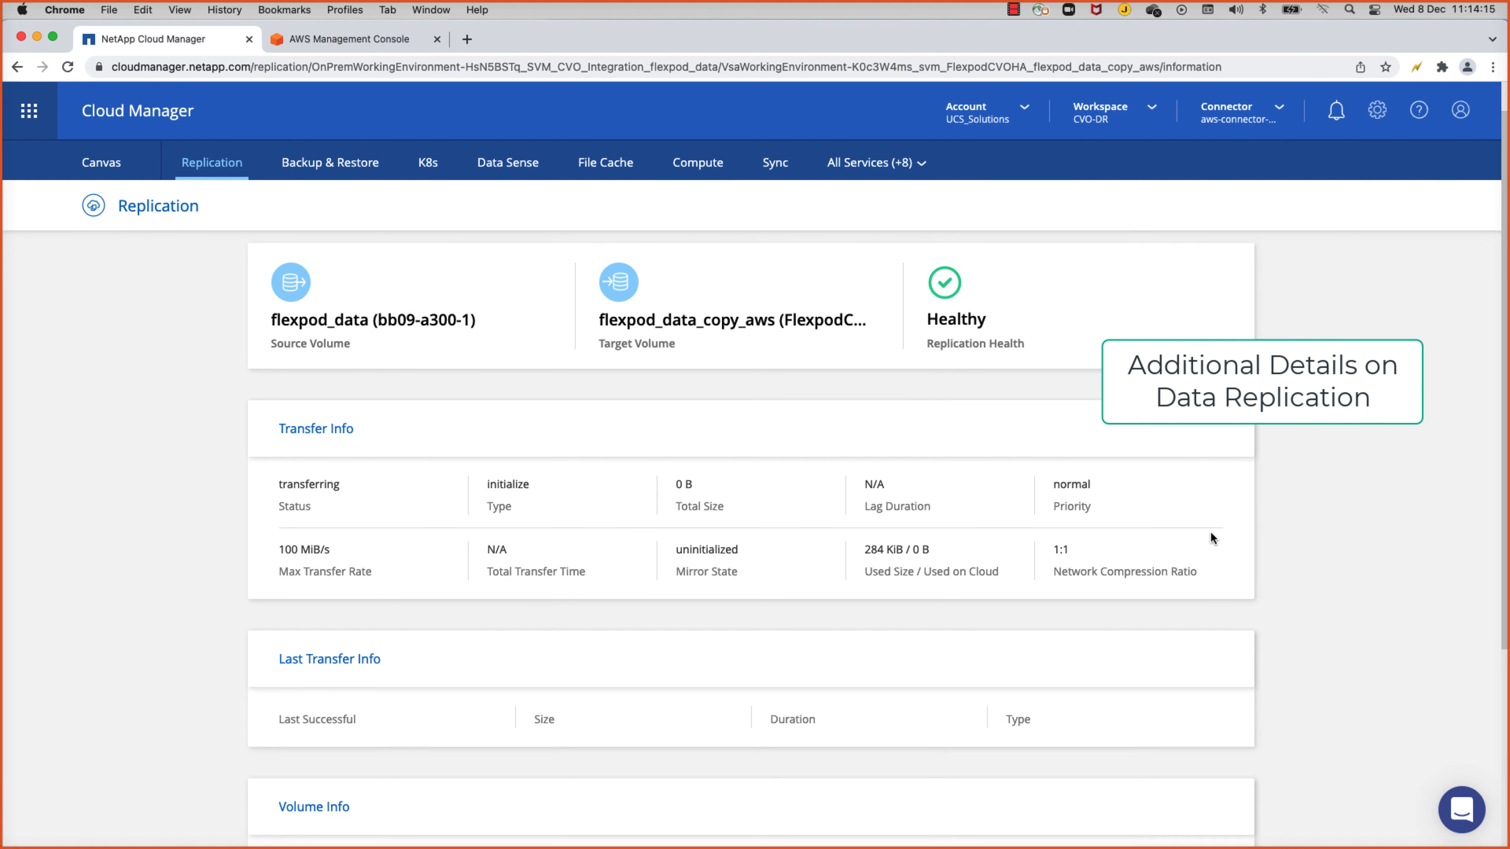
scroll(1218, 531, "down", 5)
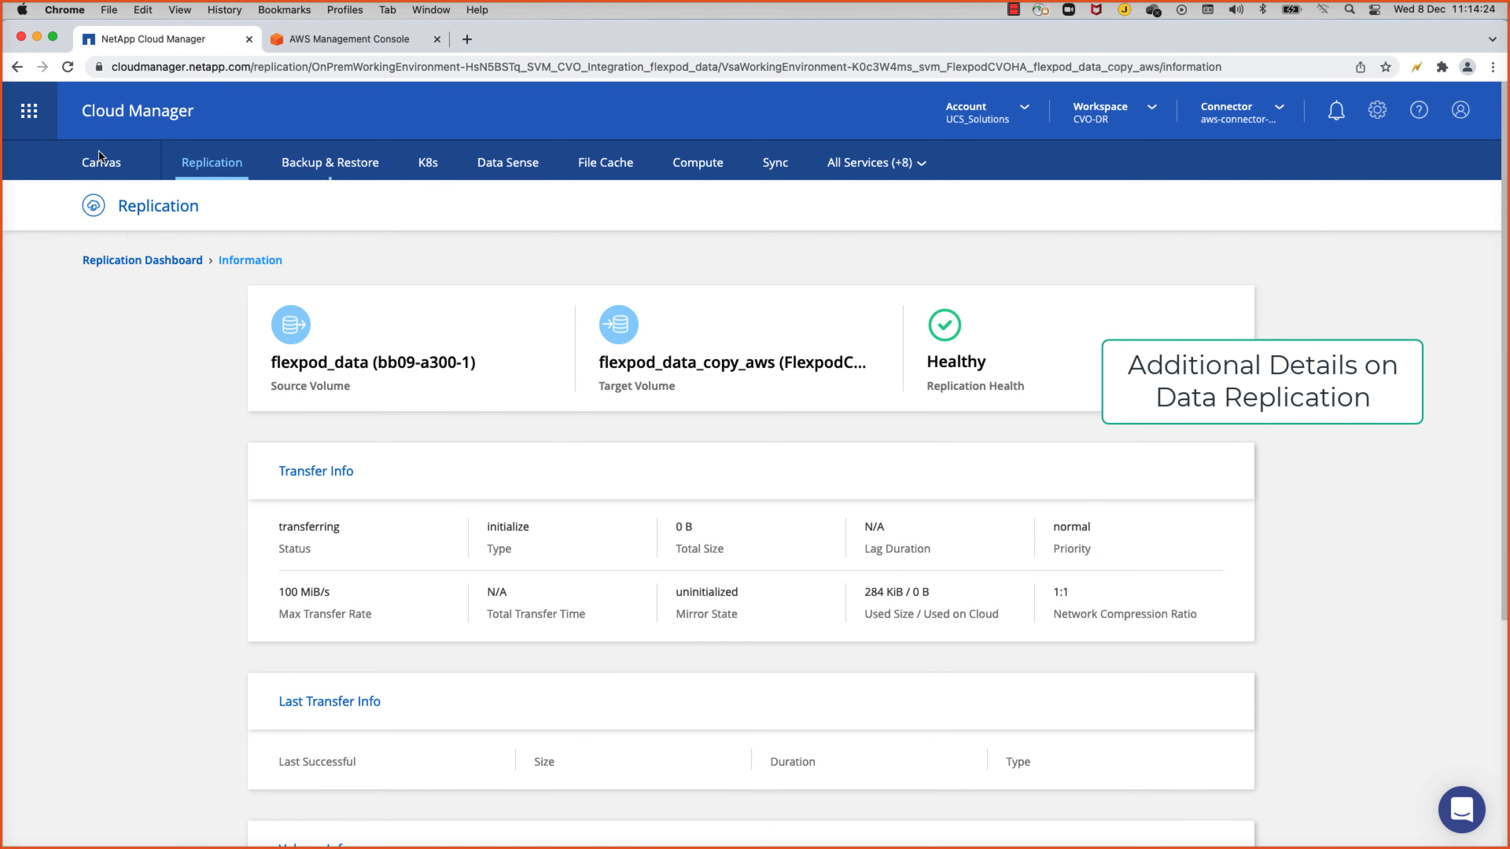
Step: View the working environments on the Canvas, return to the replication dashboard and reload it to check the transfer progress
left_click(99, 159)
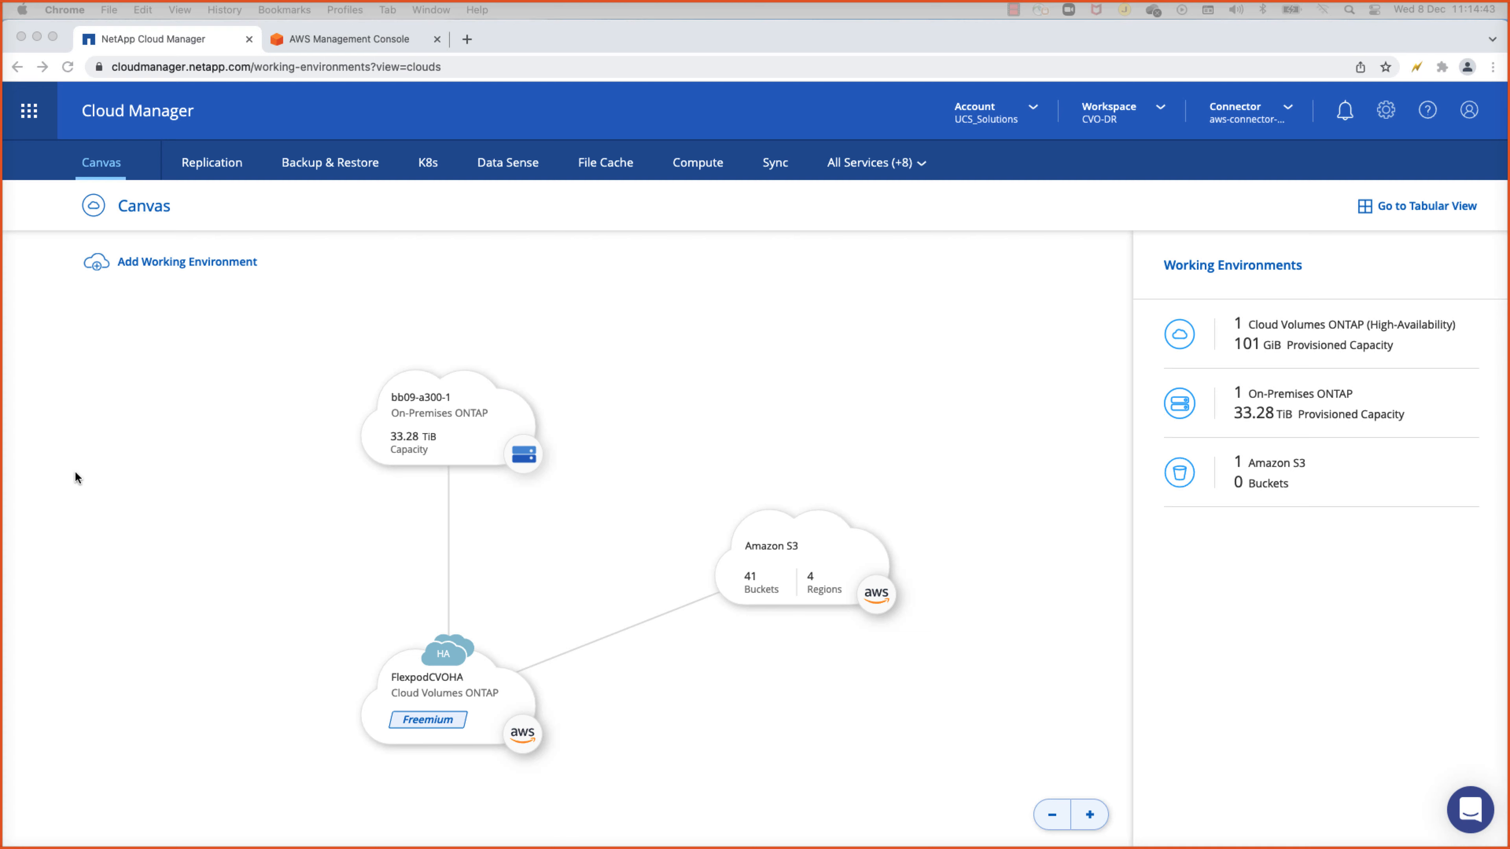
left_click(202, 169)
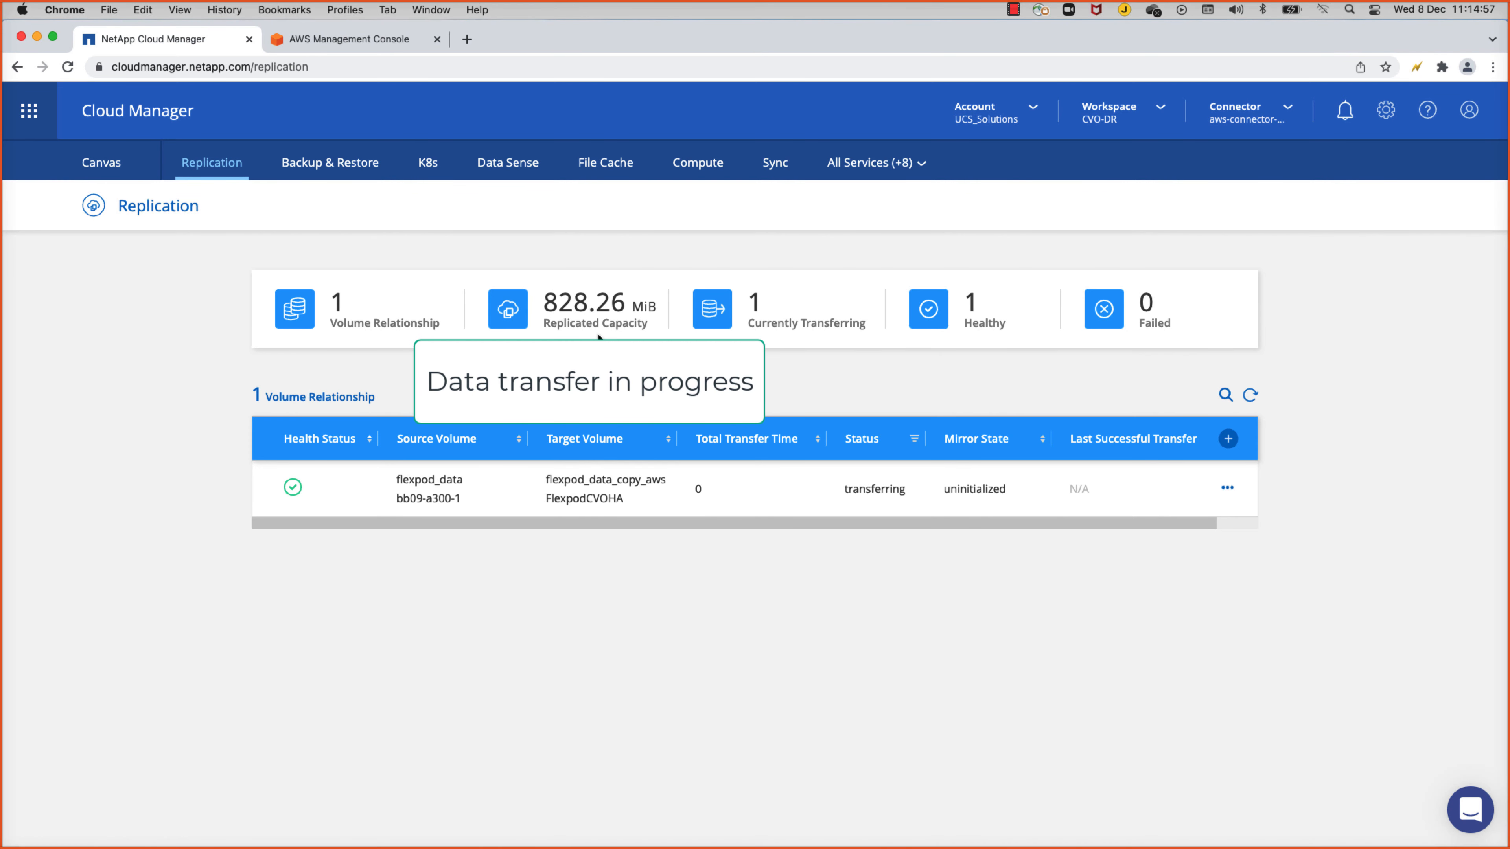
left_click(68, 67)
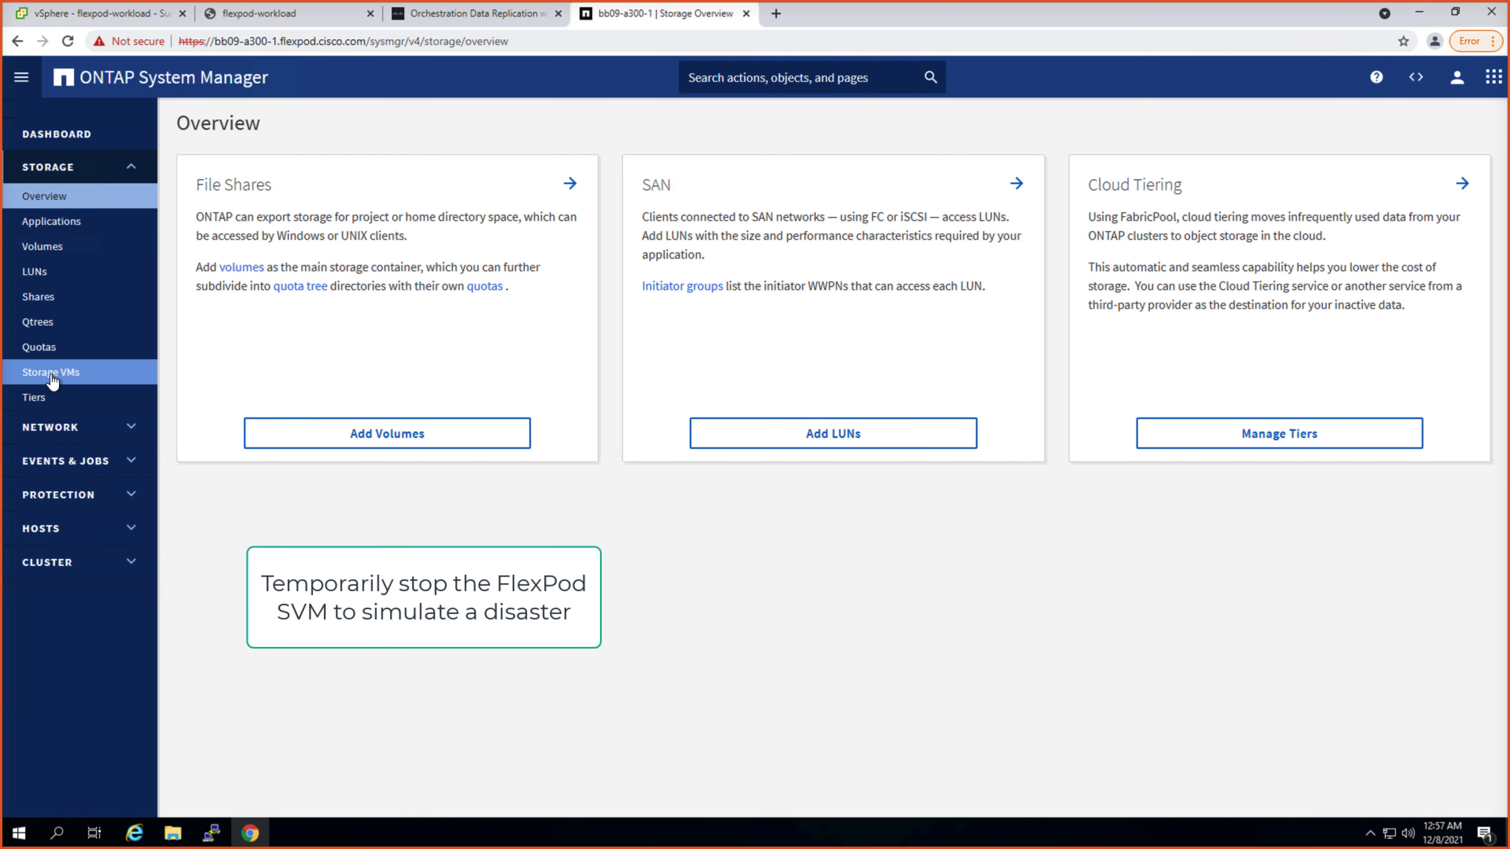
Step: Stop the SVM_CVO_Integration storage VM in ONTAP System Manager, dismiss the notification and reload the storage VM list
left_click(49, 373)
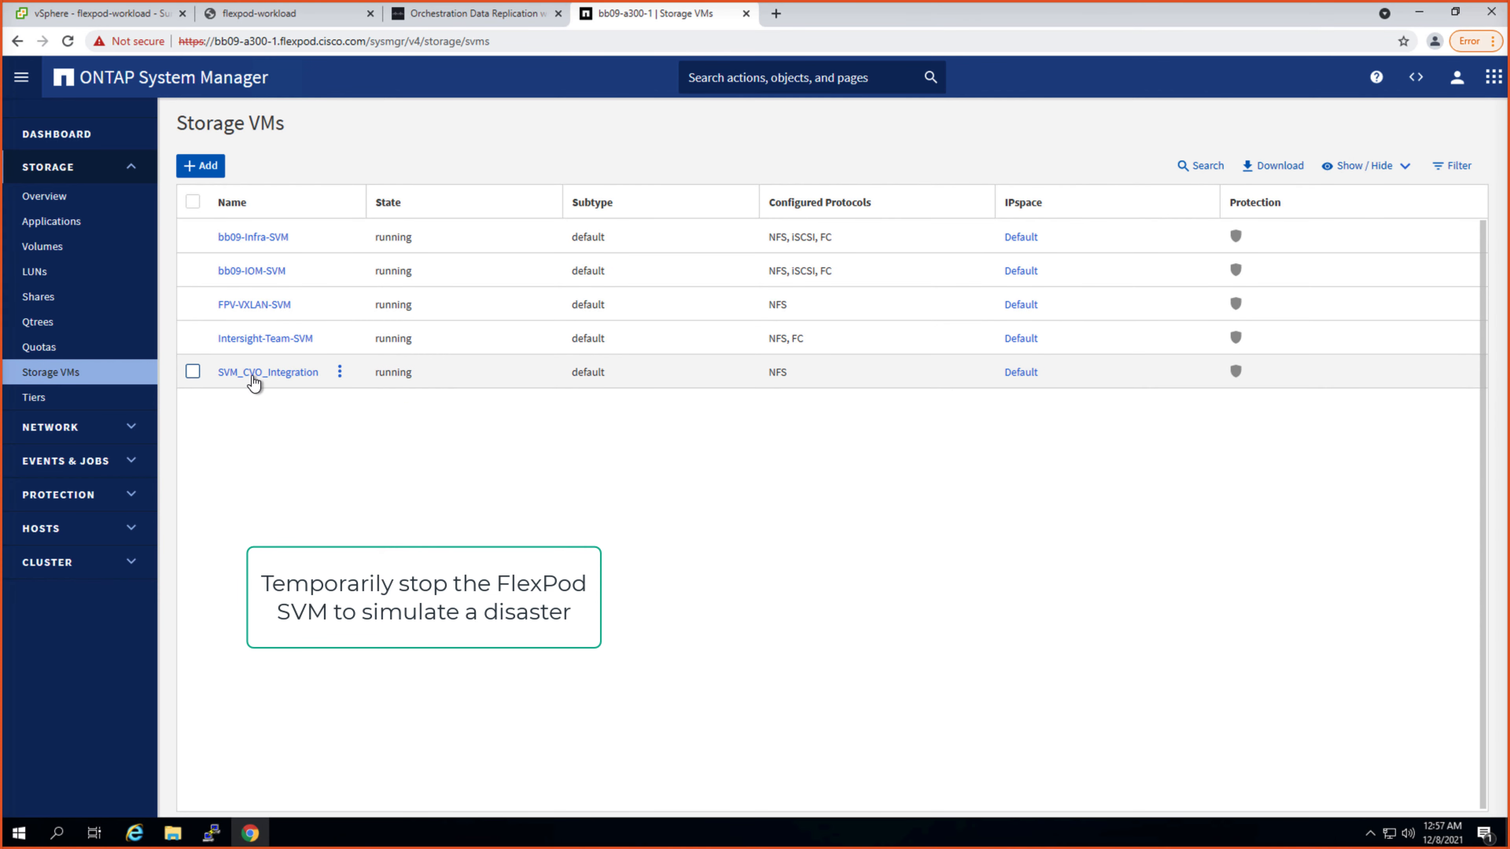
left_click(340, 373)
left_click(286, 462)
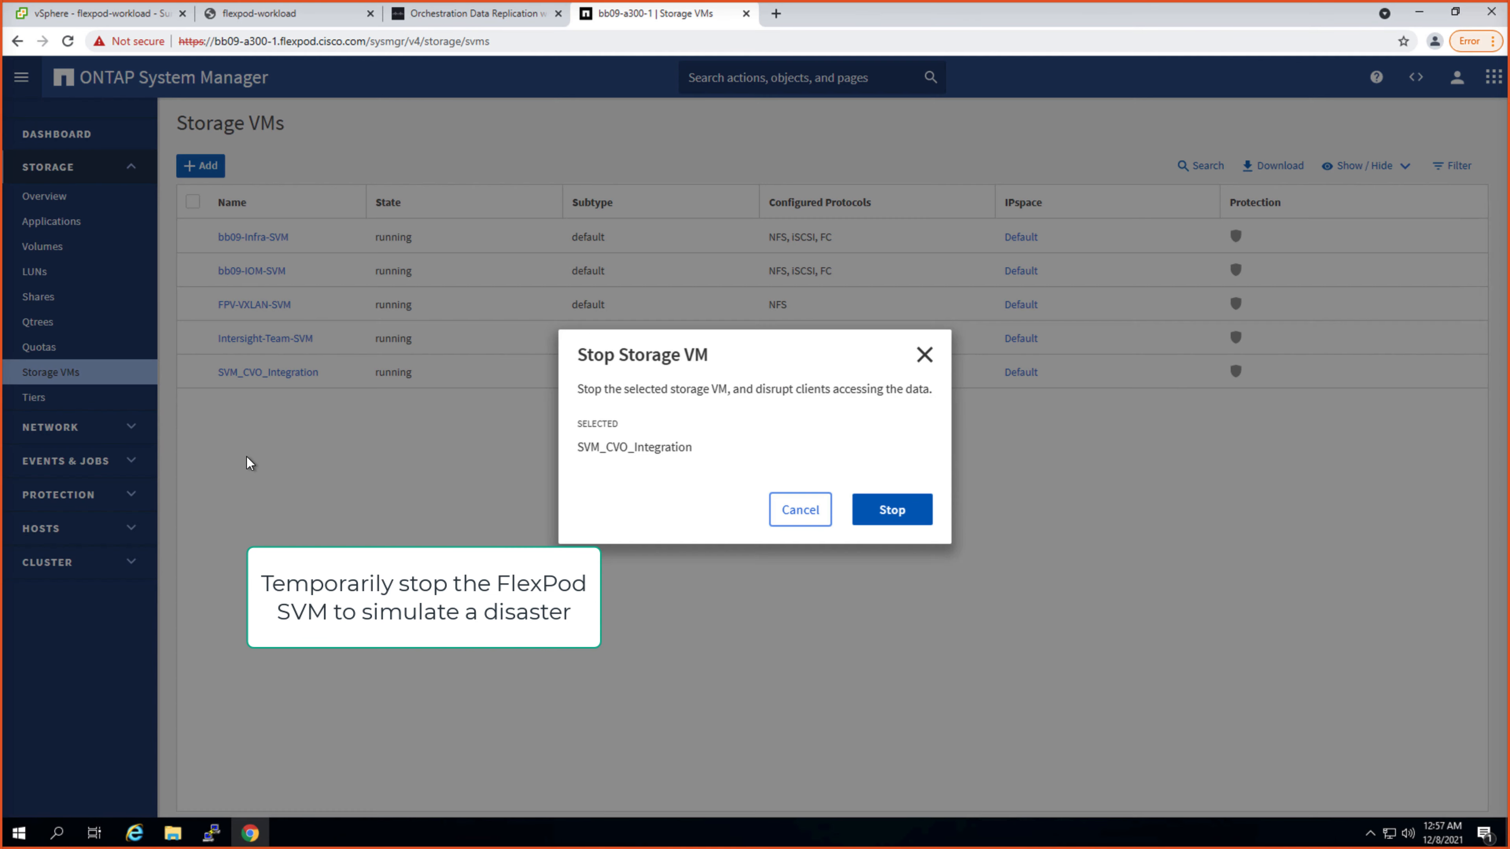
left_click(892, 512)
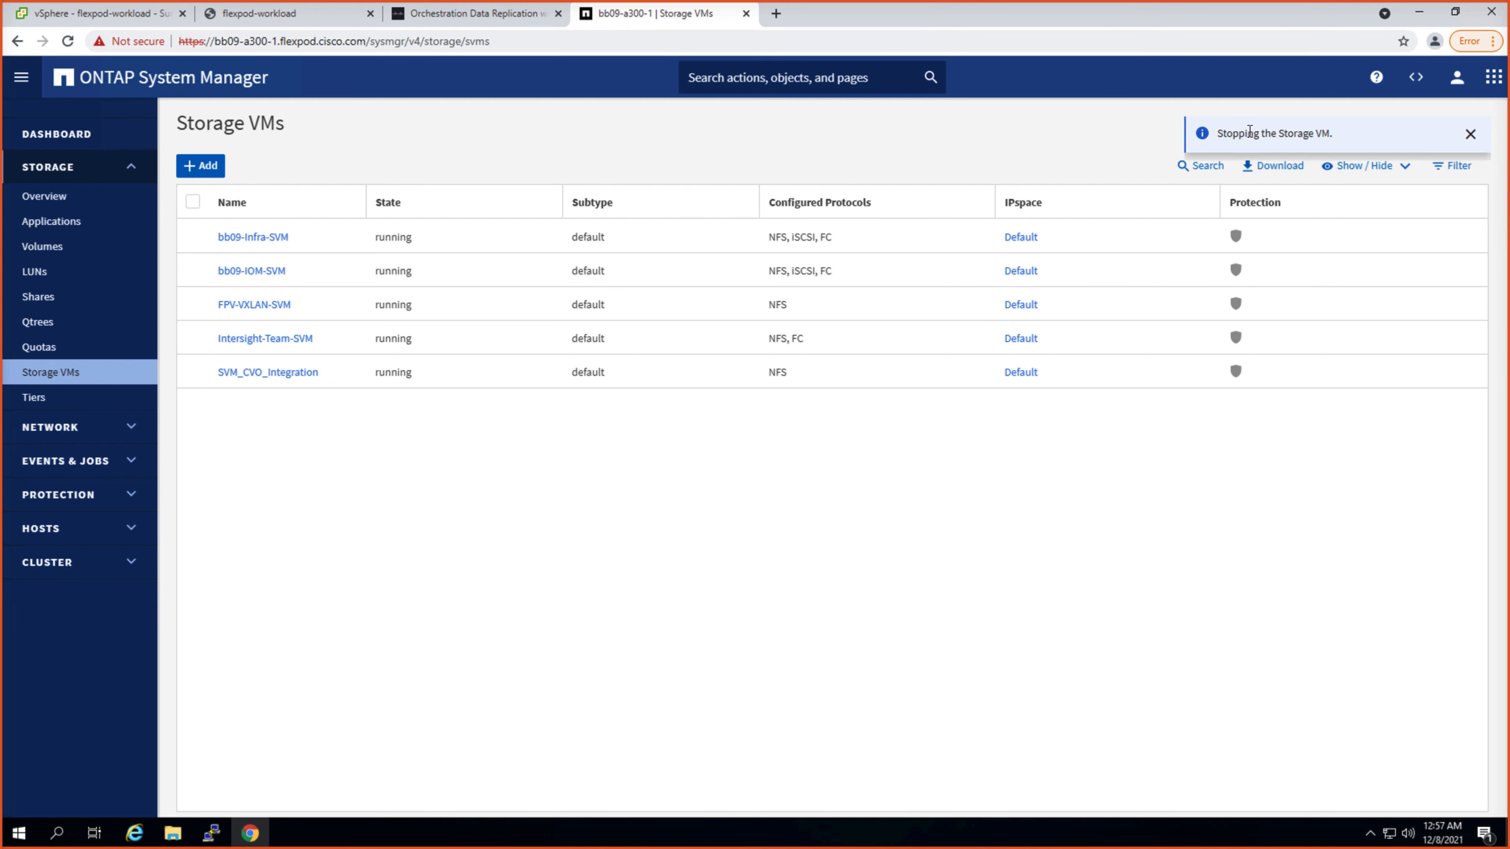
left_click(1471, 134)
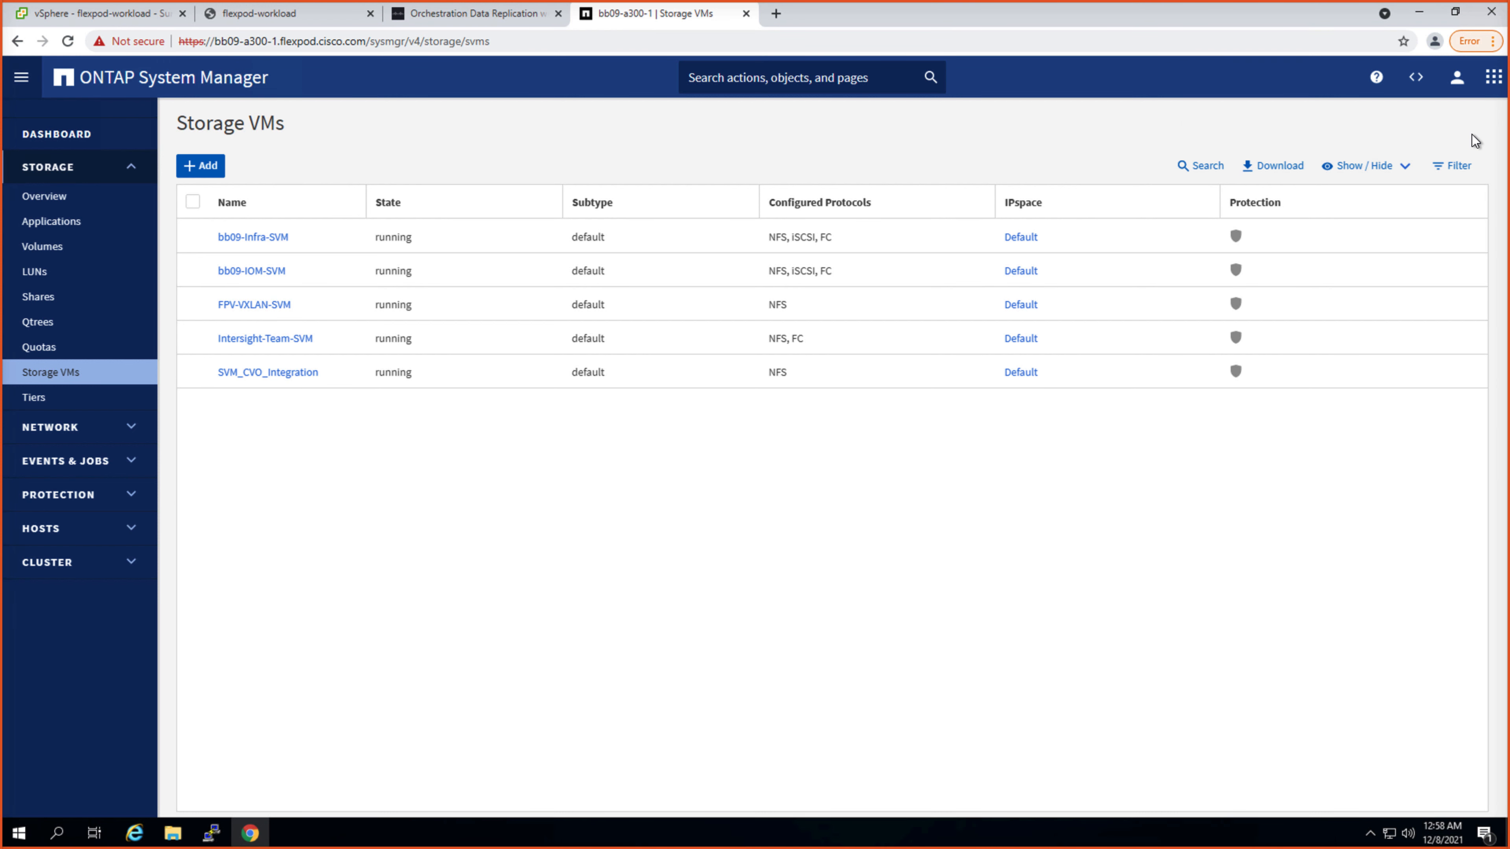
left_click(67, 41)
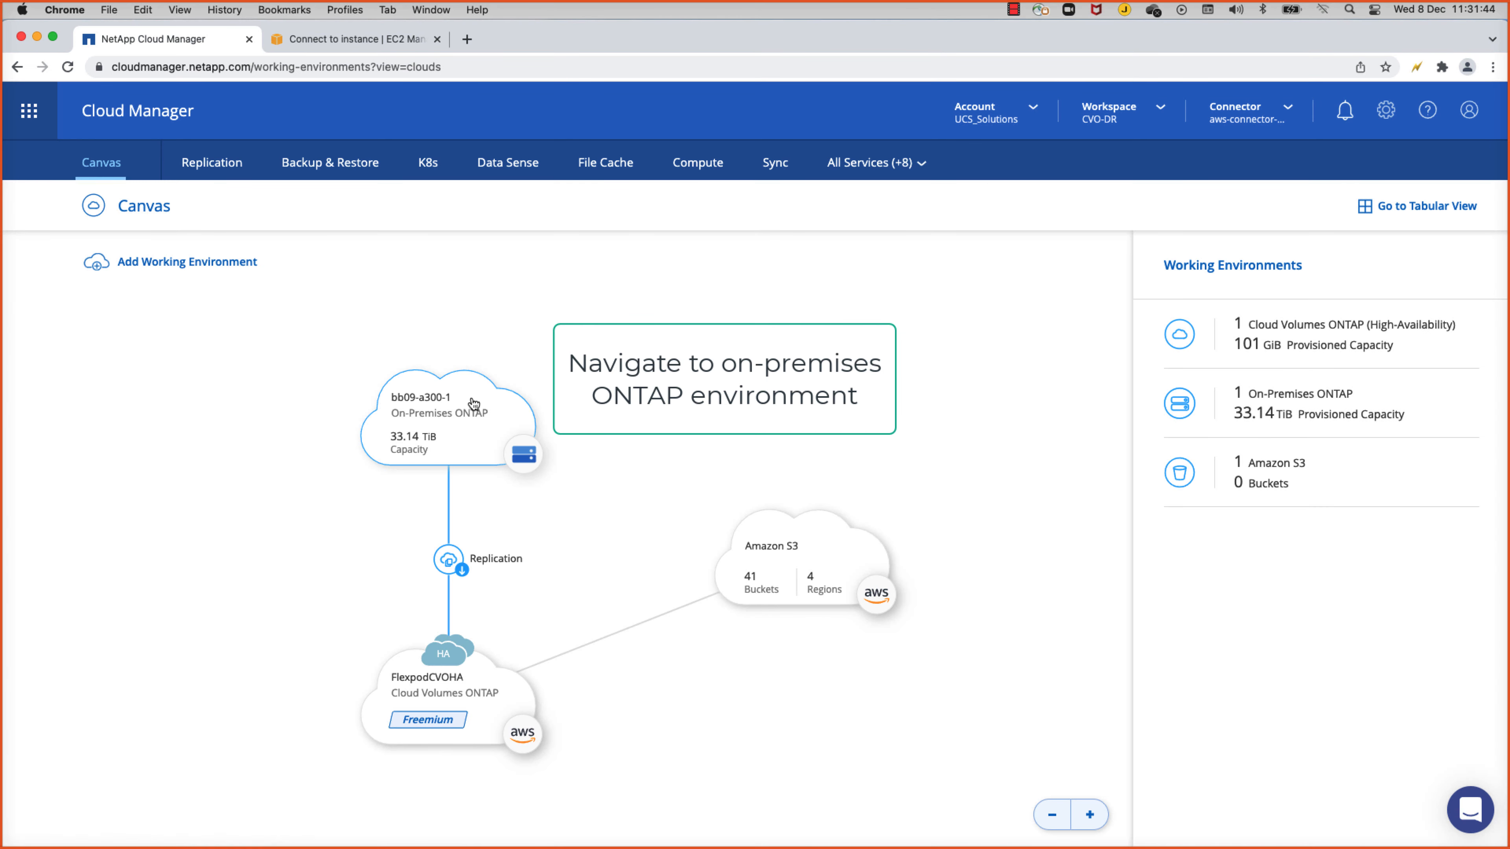
Step: In Cloud Manager, enter the bb09-a300-1 on-premises environment, search its volumes for flexpod_data and clear the search
left_click(446, 417)
left_click(1347, 827)
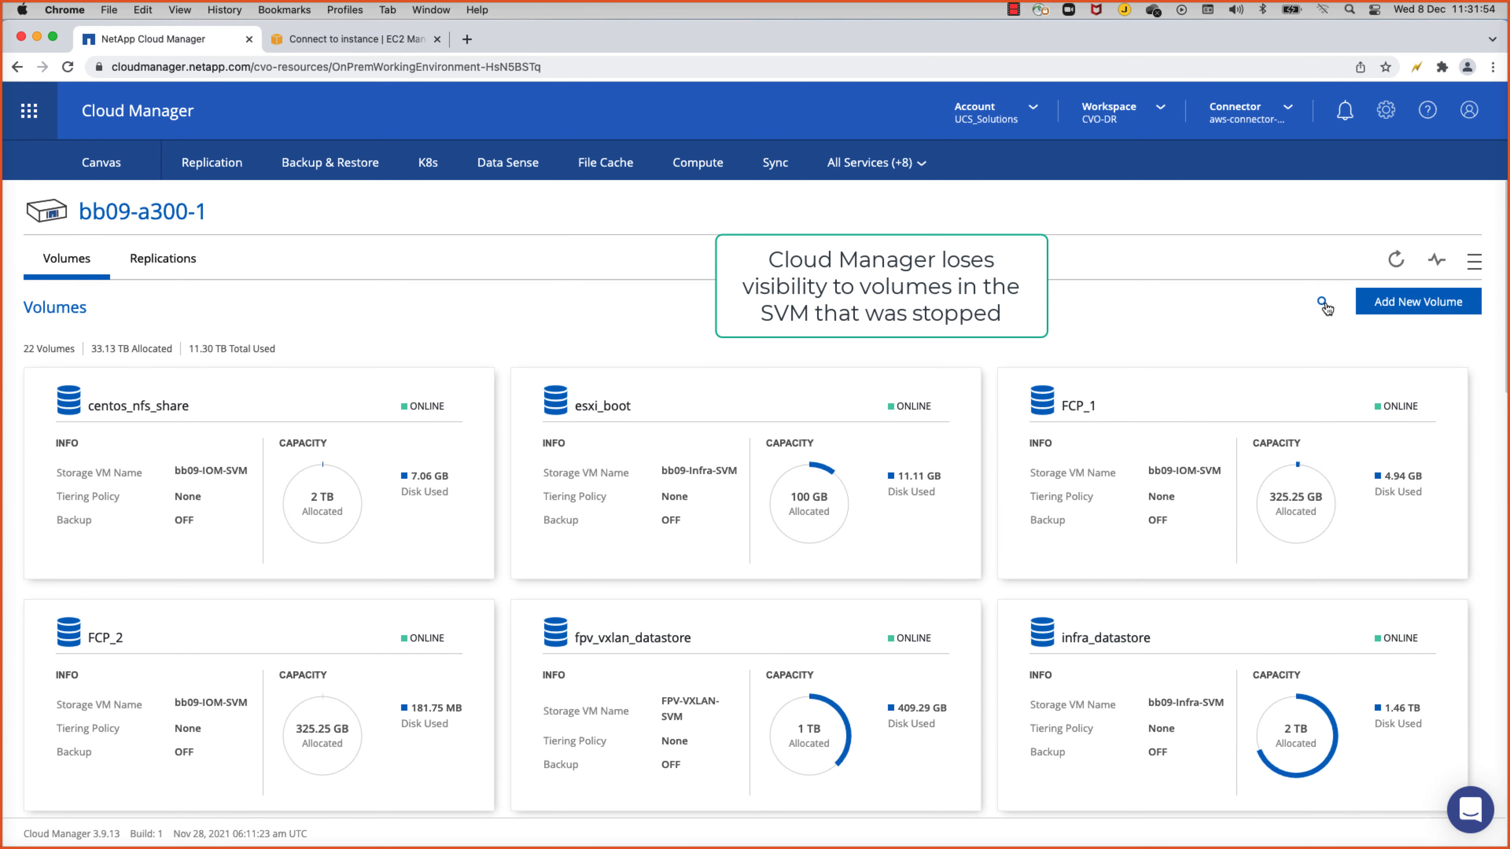
left_click(1322, 301)
type("flexpod_data")
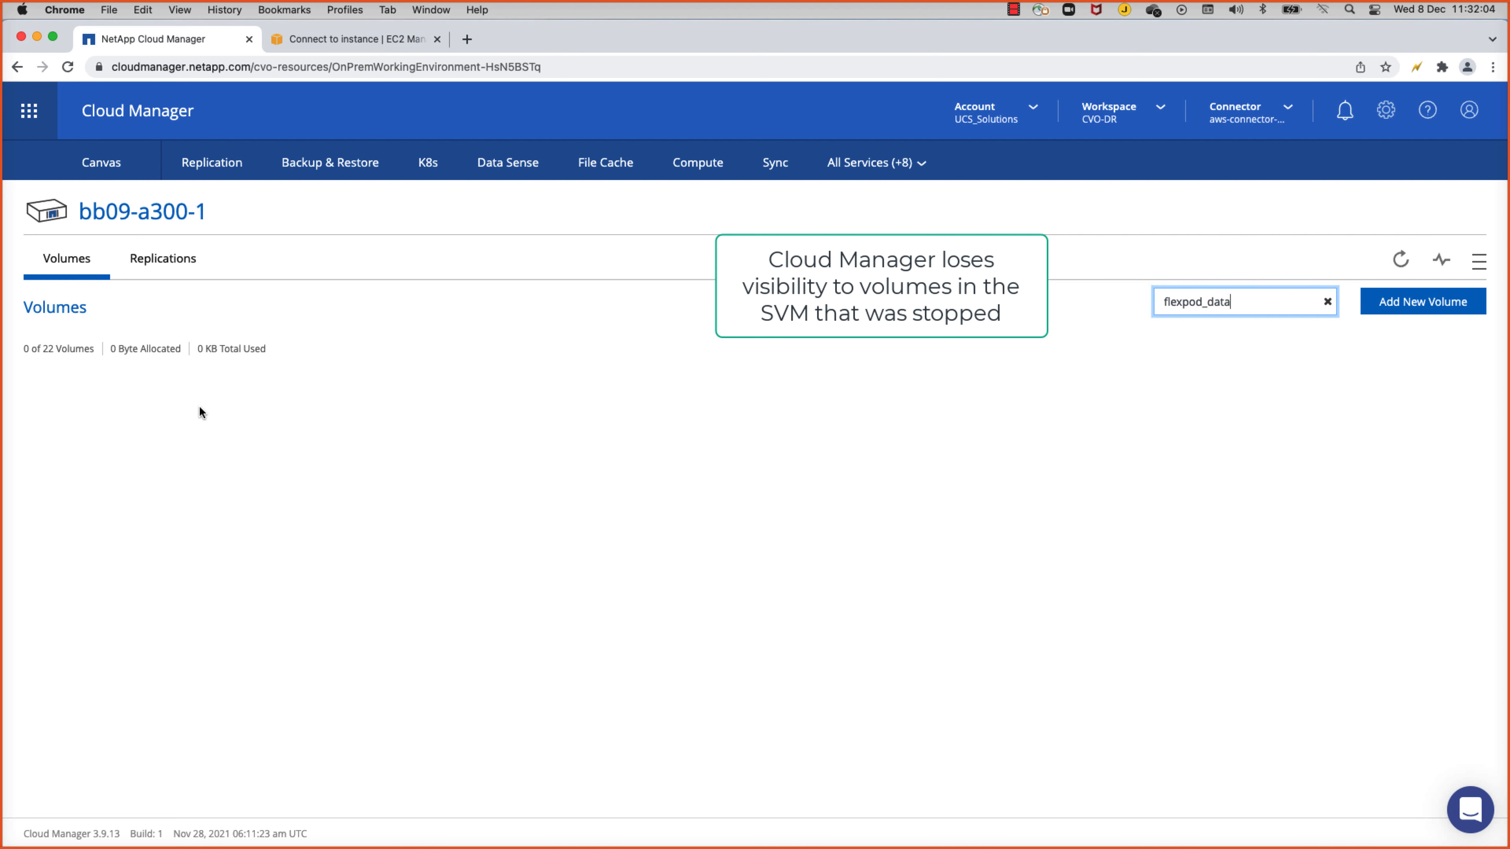
left_click(1328, 301)
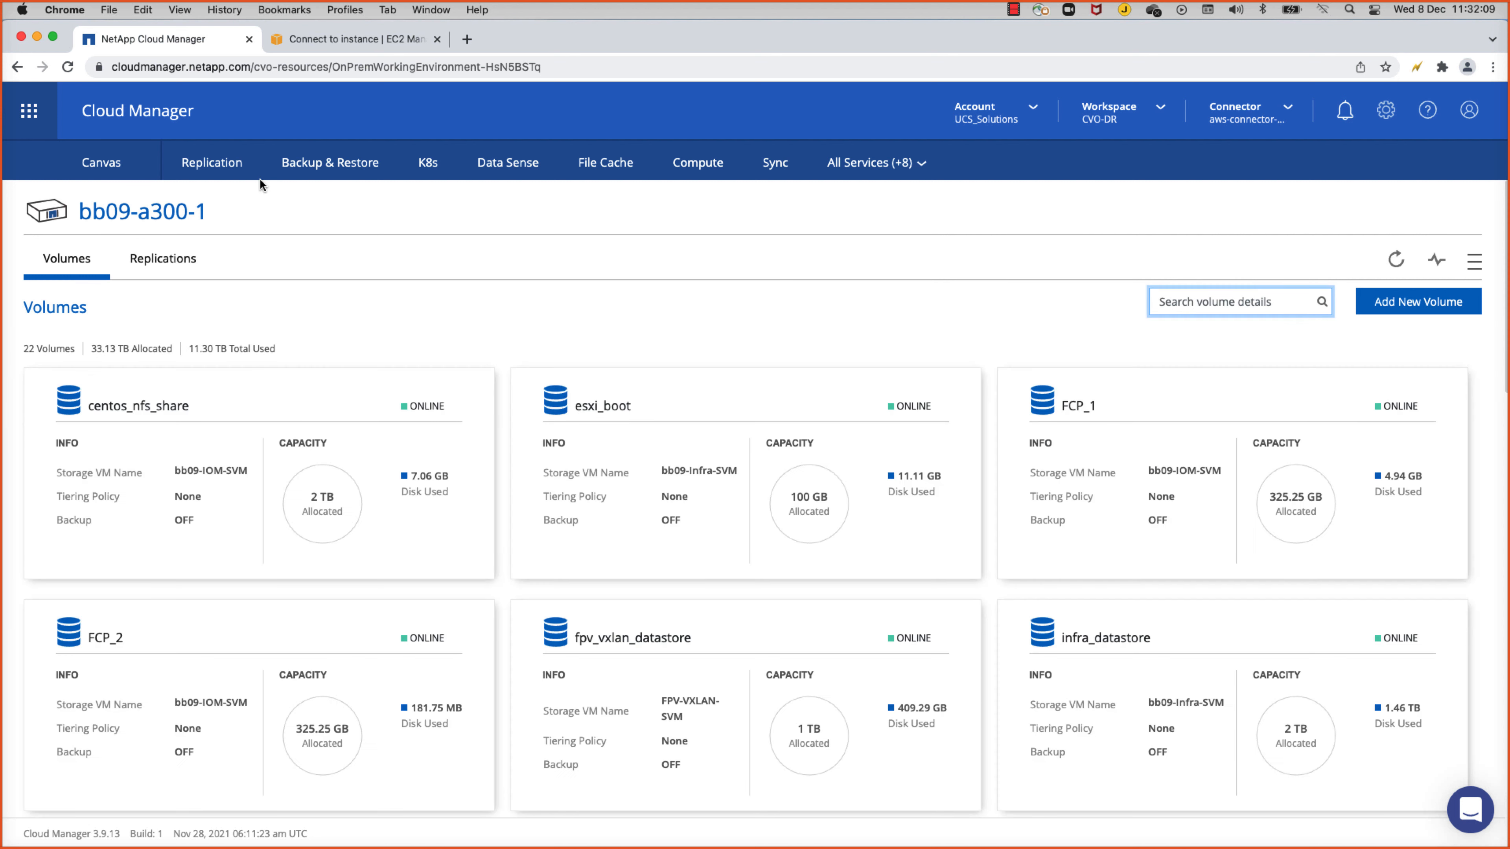
Step: Break the replication relationship between flexpod_data and flexpod_data_copy_aws from the replication dashboard
left_click(212, 162)
left_click(1227, 487)
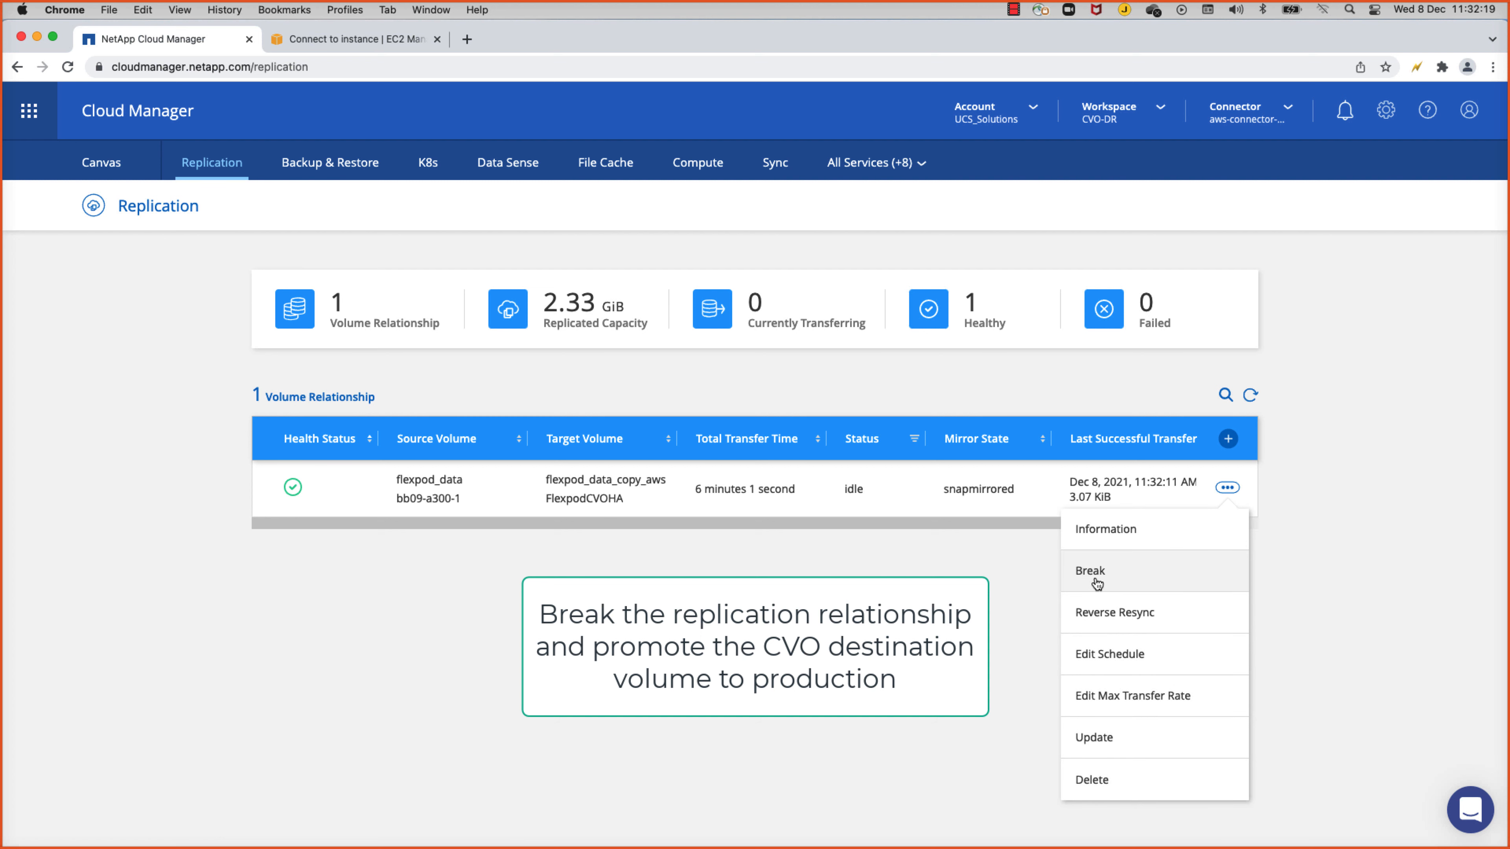
left_click(1091, 572)
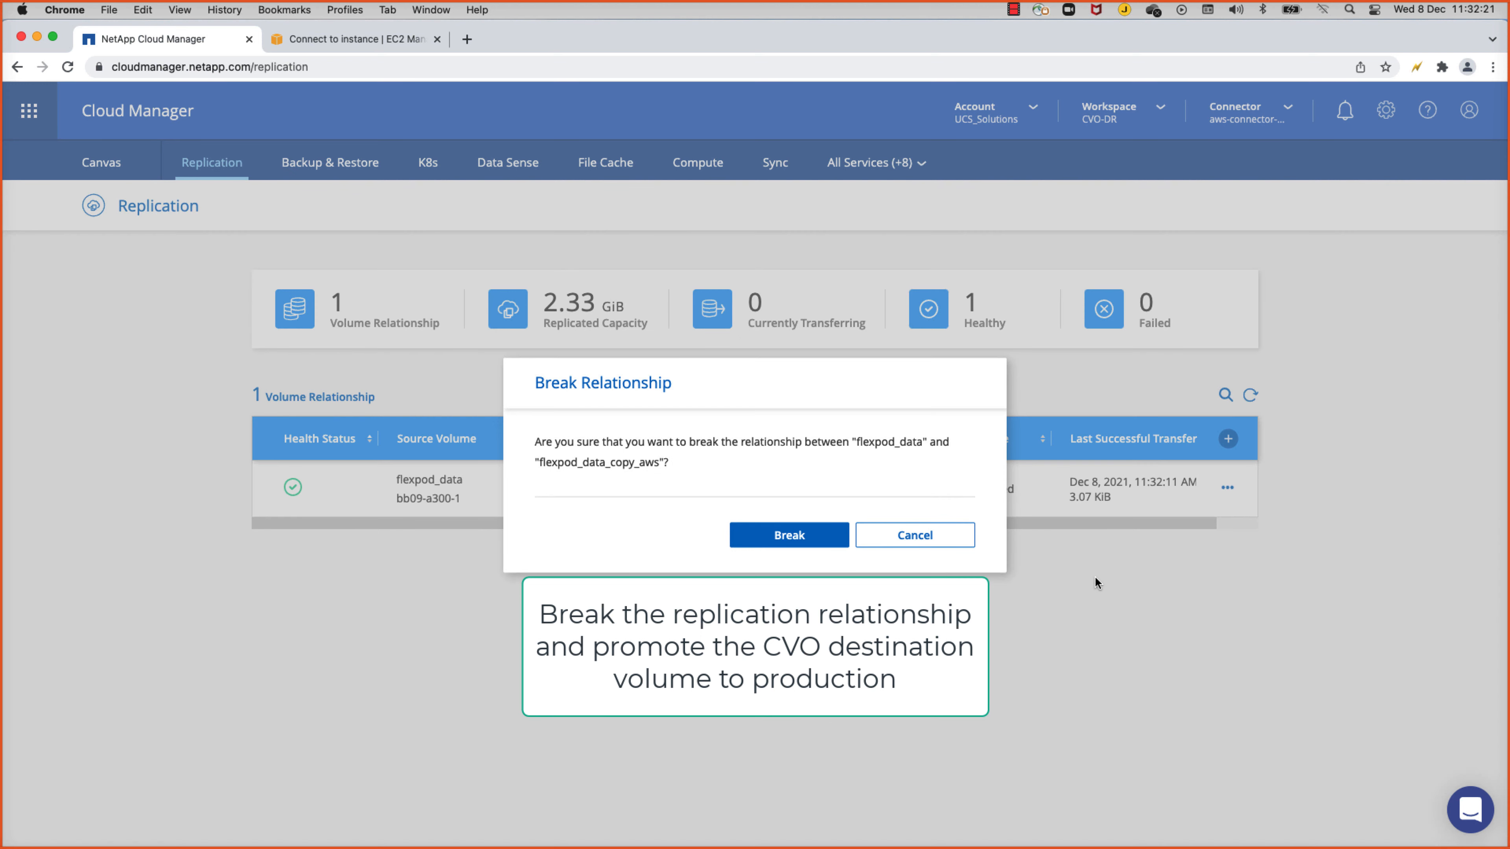
left_click(790, 535)
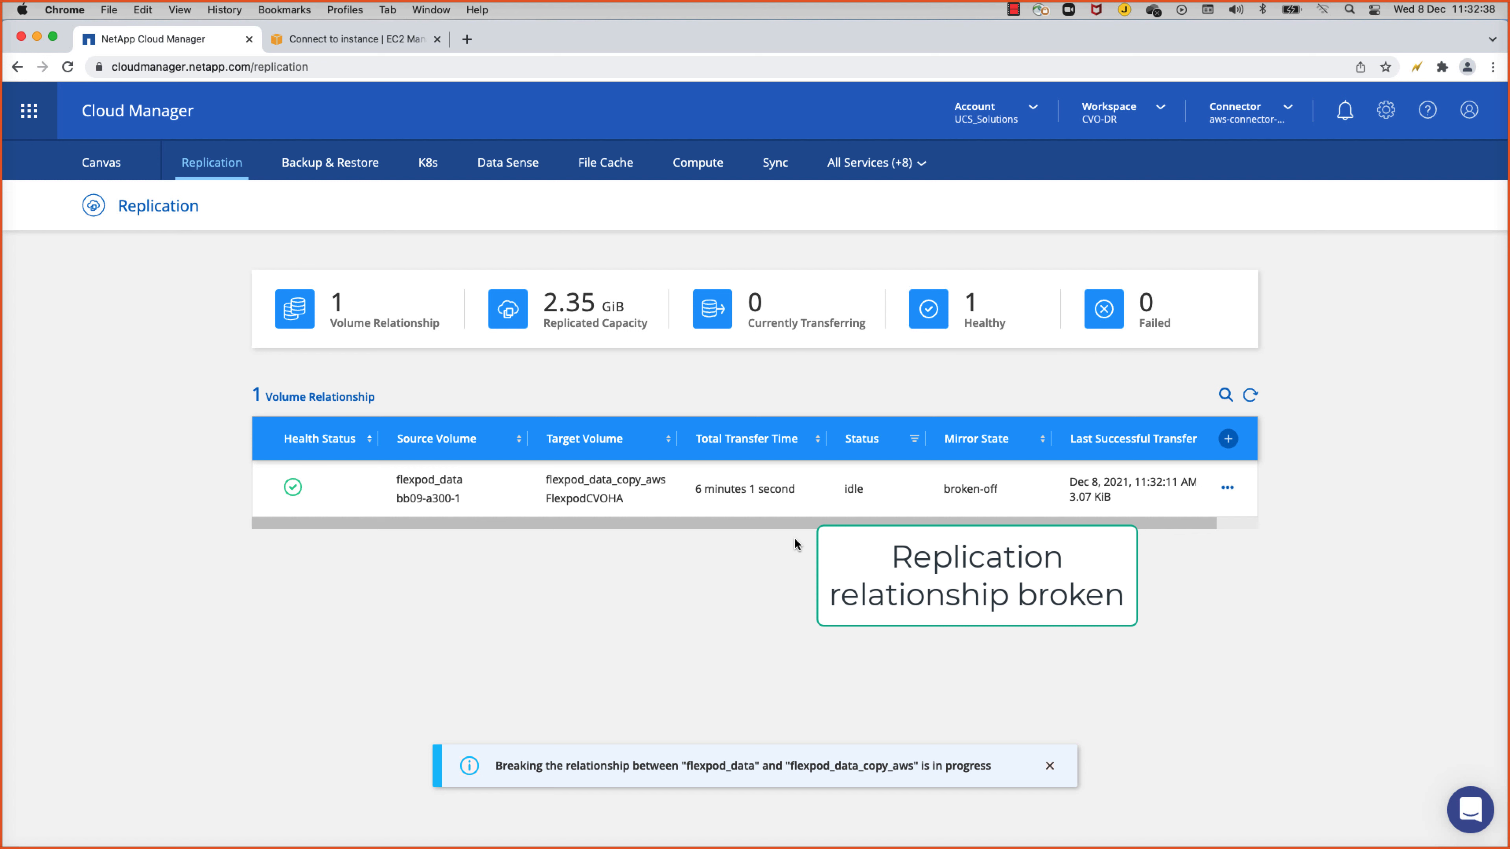
Step: Open the Timeline and expand the Break Replication action to check the status of its subtasks
left_click(919, 164)
left_click(987, 233)
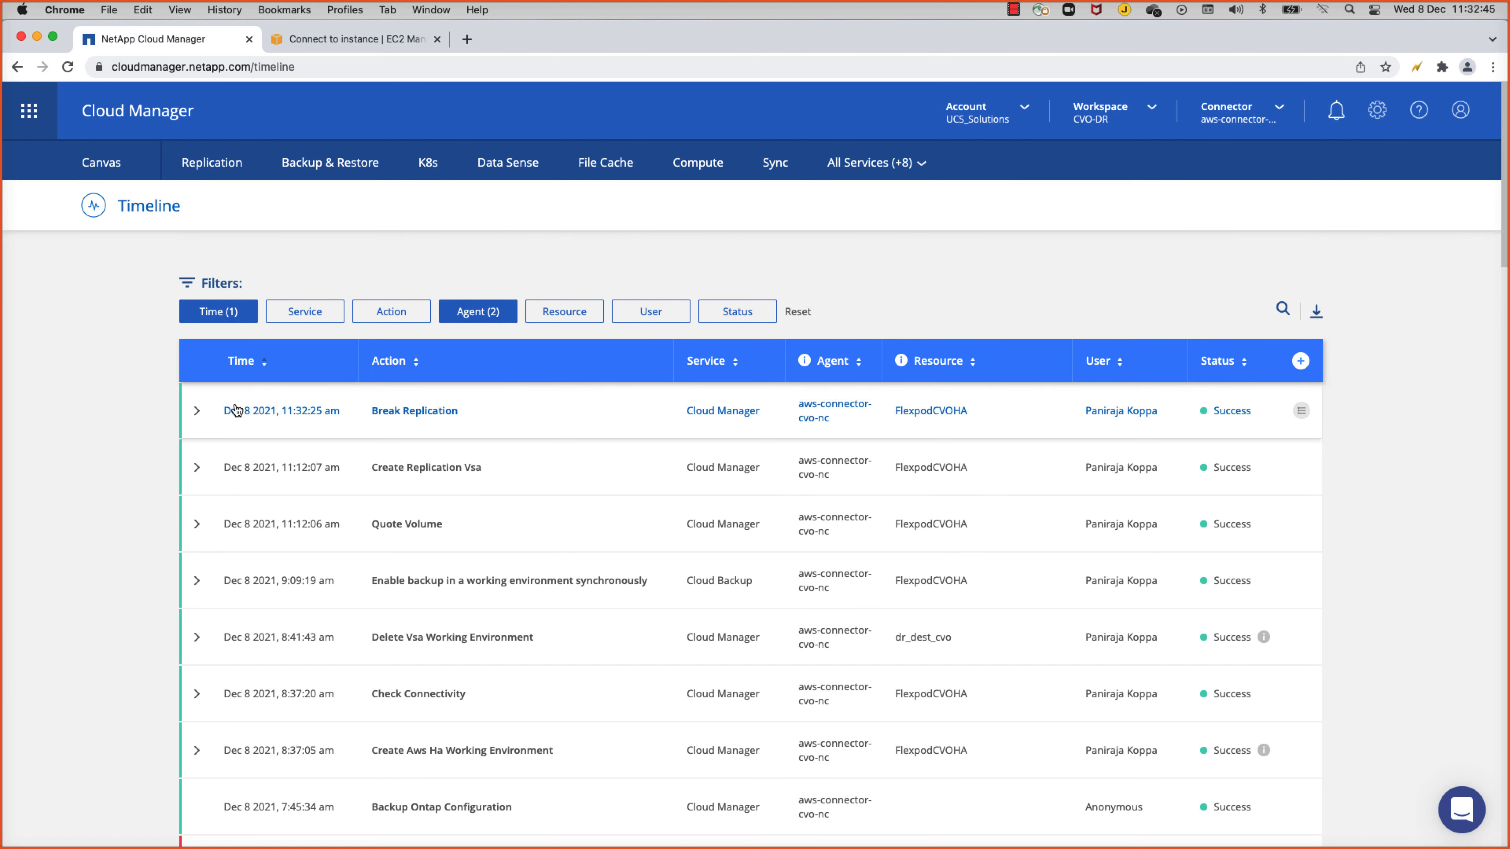
left_click(197, 411)
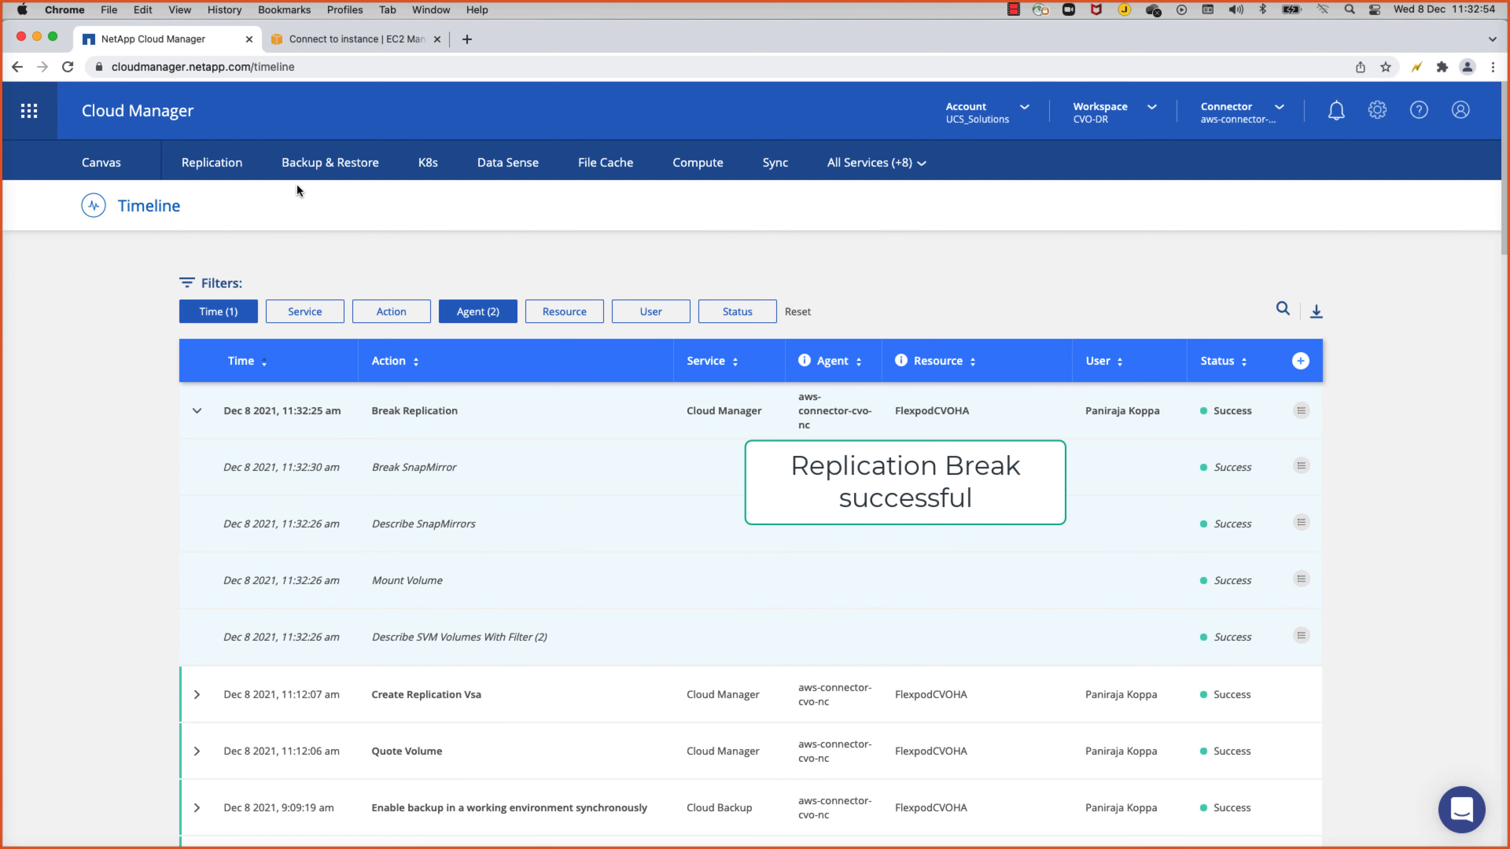
Step: Return to the Canvas and enter the FlexpodCVOHA Cloud Volumes ONTAP working environment to view its volumes
left_click(99, 166)
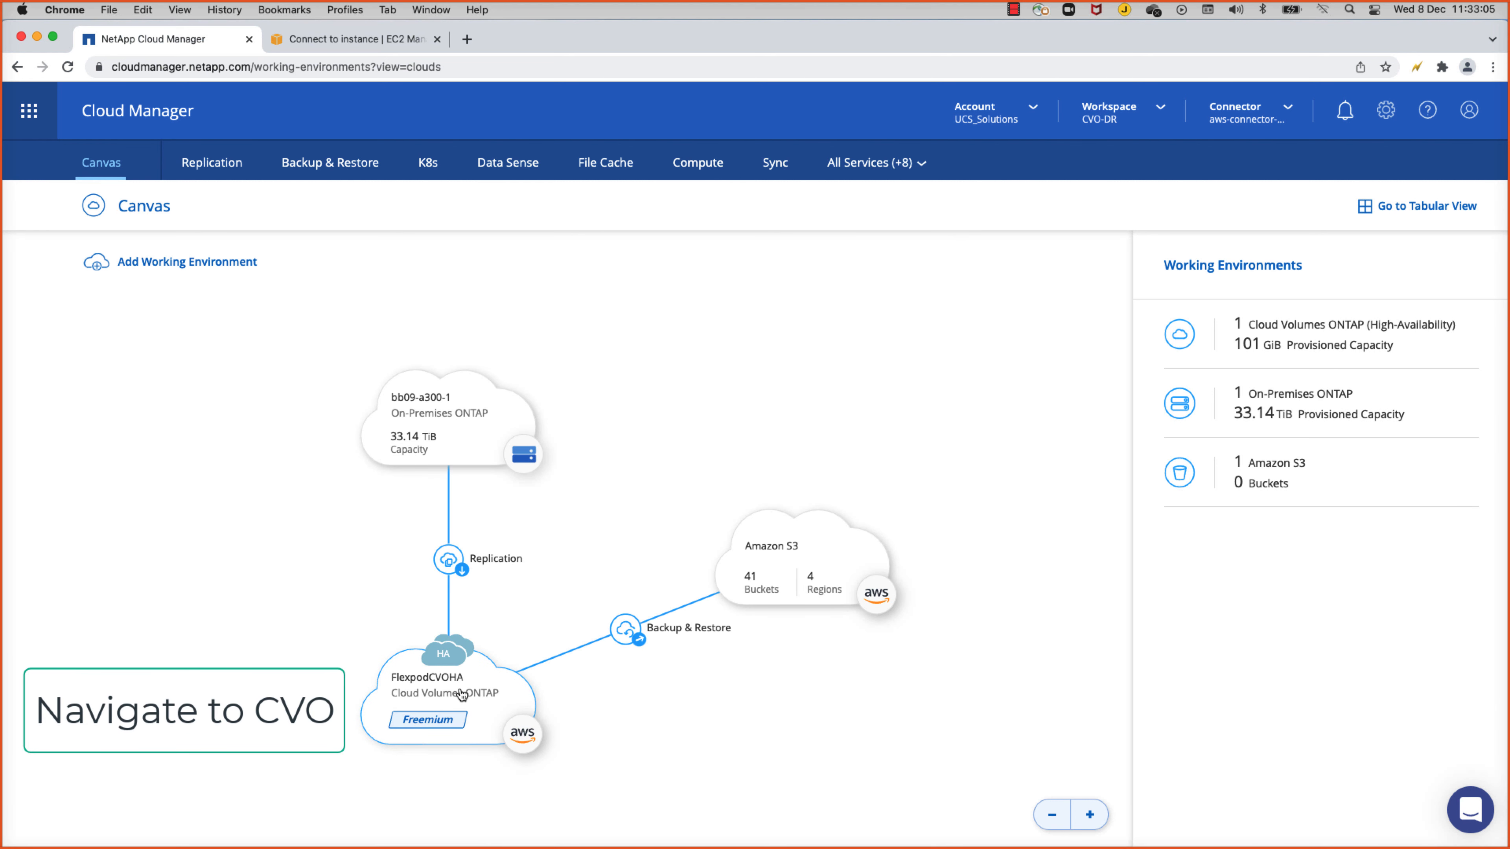
left_click(462, 694)
left_click(1348, 820)
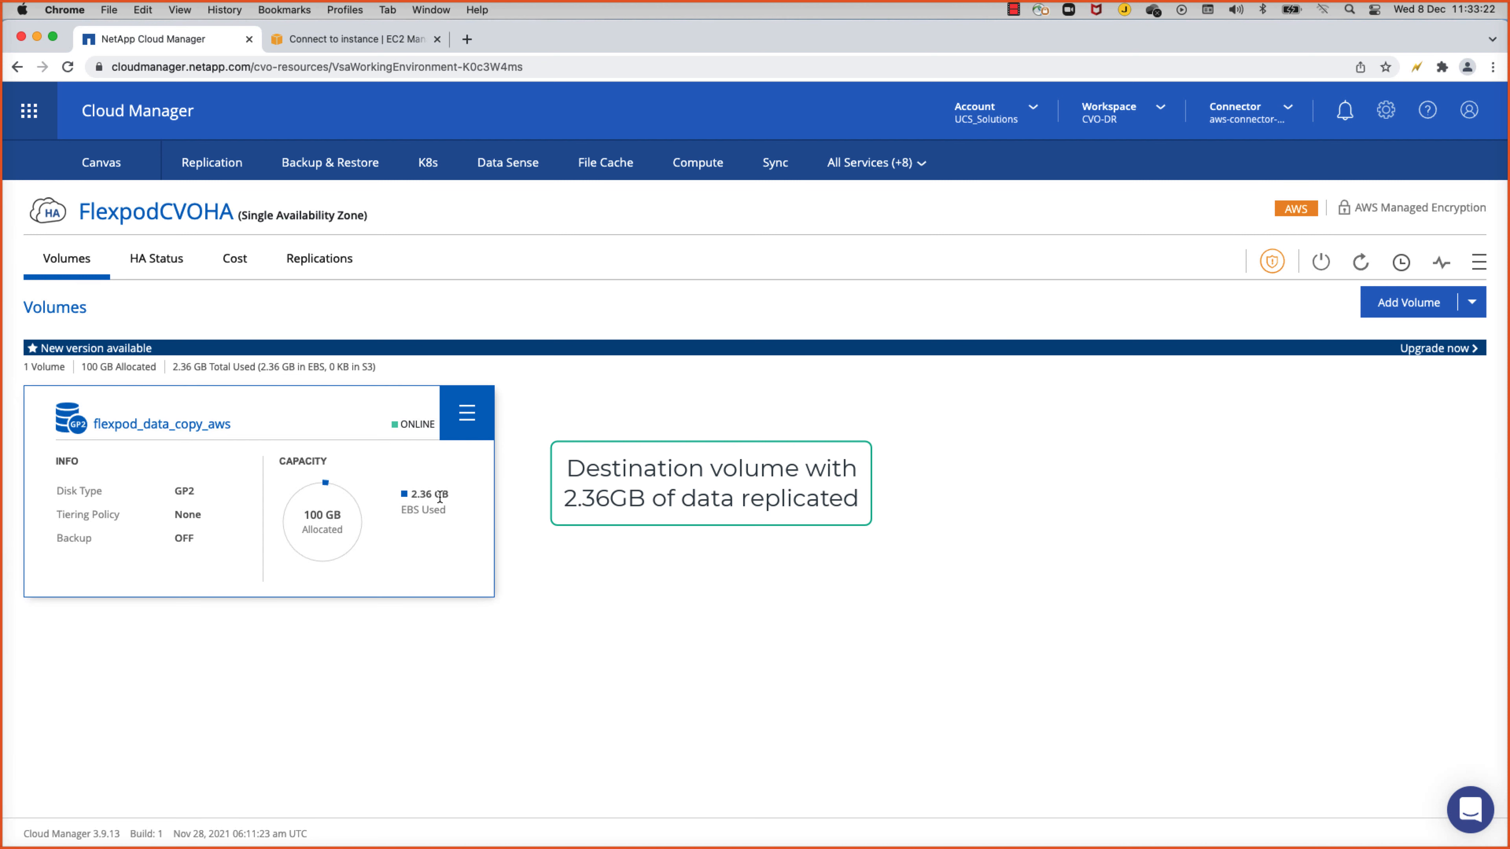
Step: Edit the flexpod_data_copy_aws volume to use a custom export policy for 10.100.0.0/16 and apply the update
left_click(467, 413)
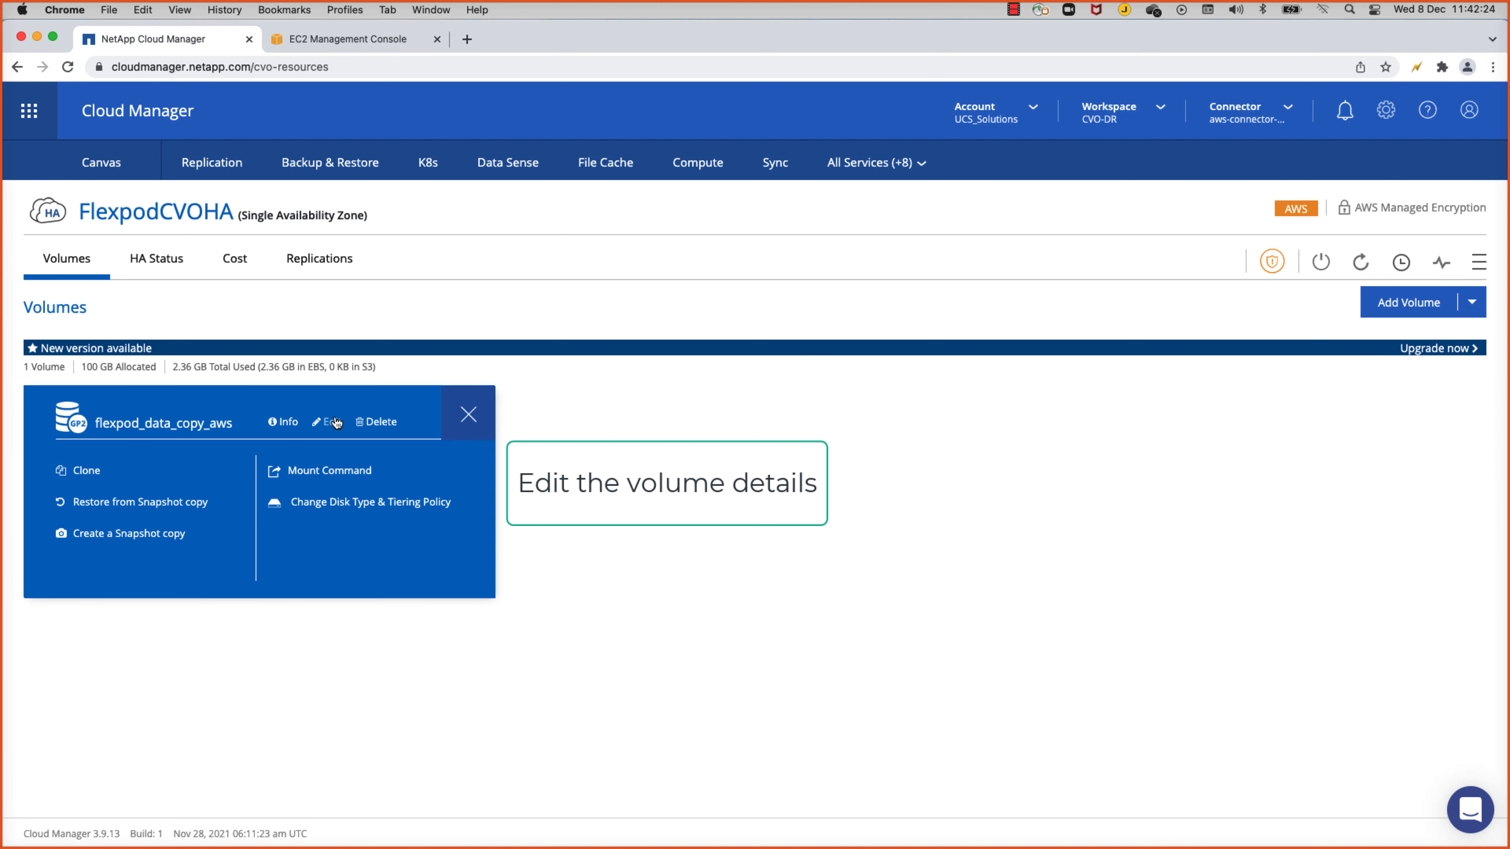
left_click(335, 418)
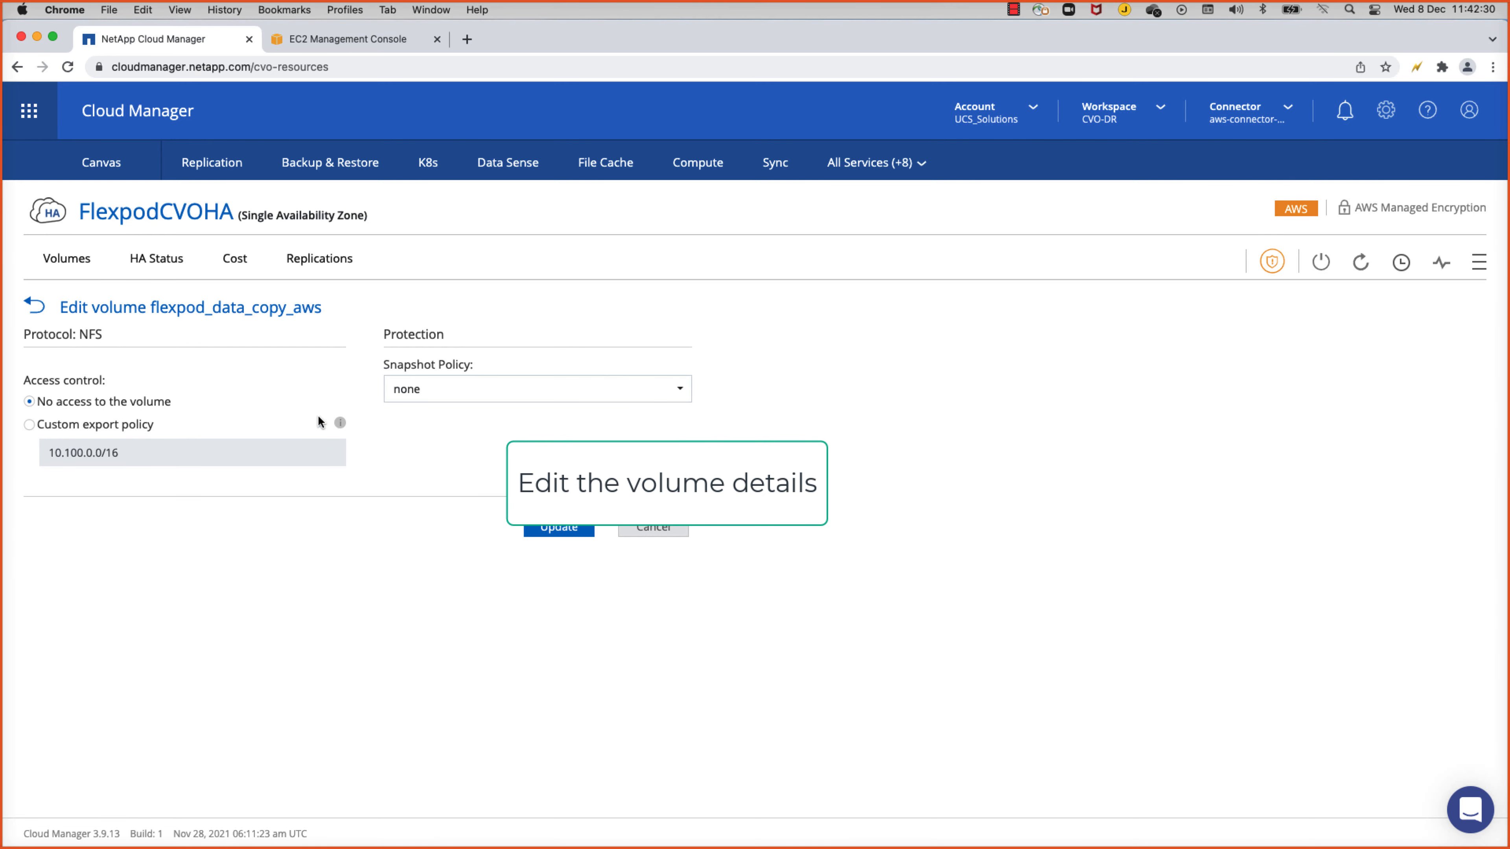
left_click(28, 425)
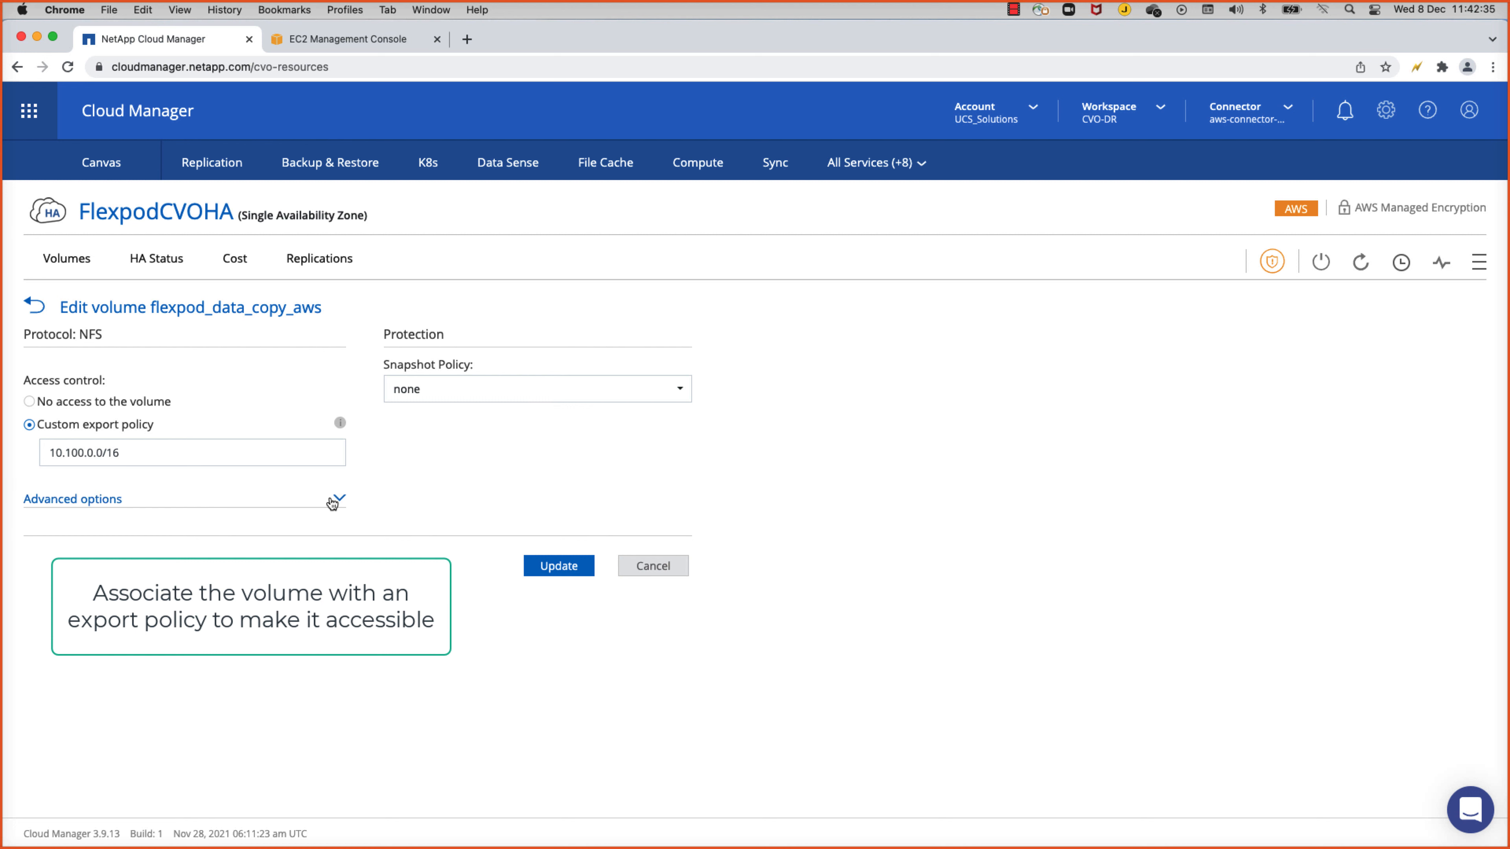
left_click(579, 571)
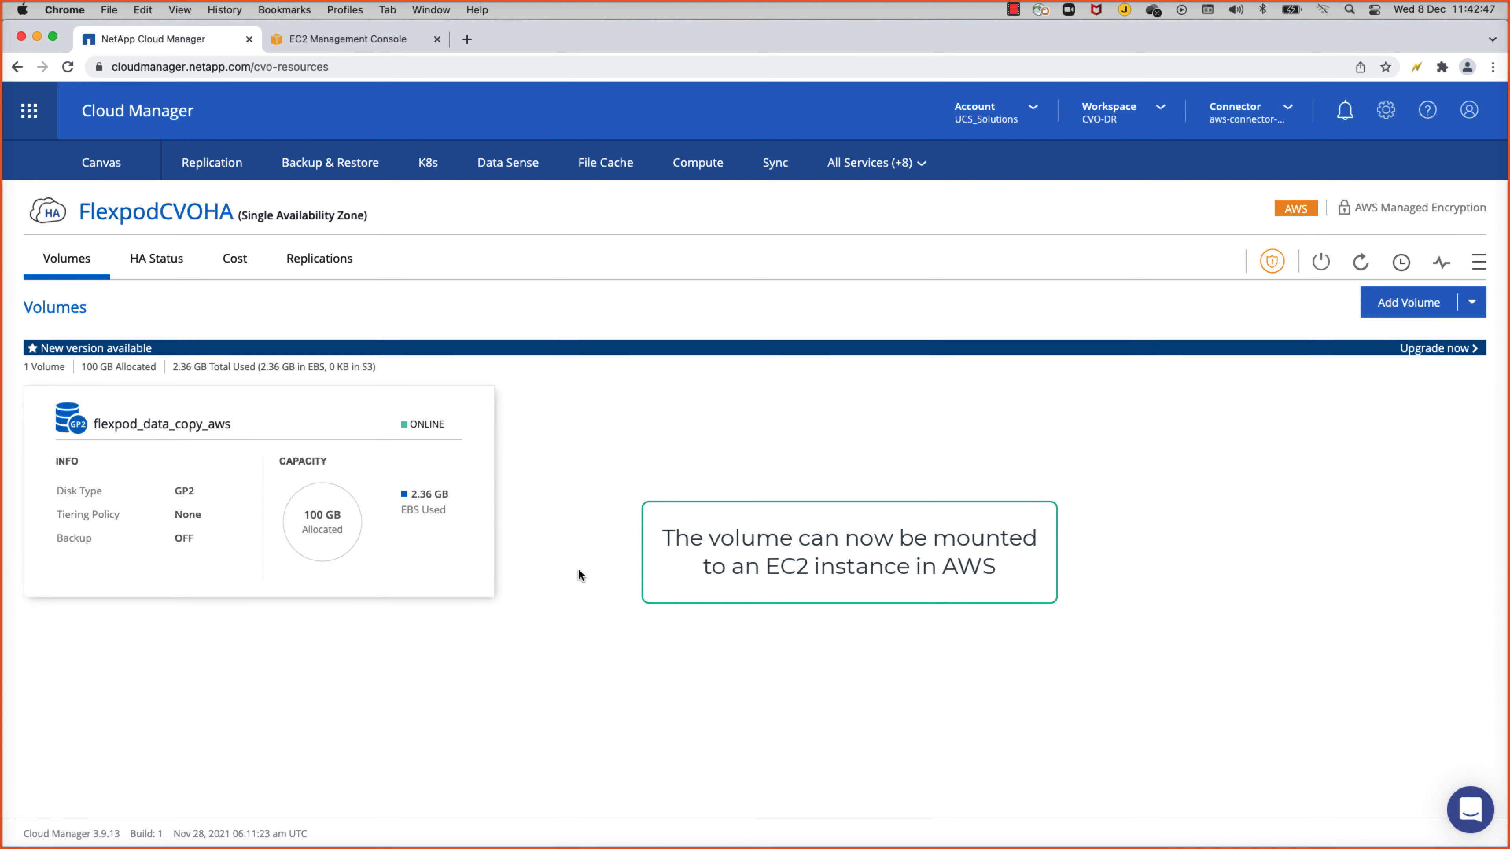
Step: Copy the ready-made mount command for the flexpod_data_copy_aws volume
left_click(468, 417)
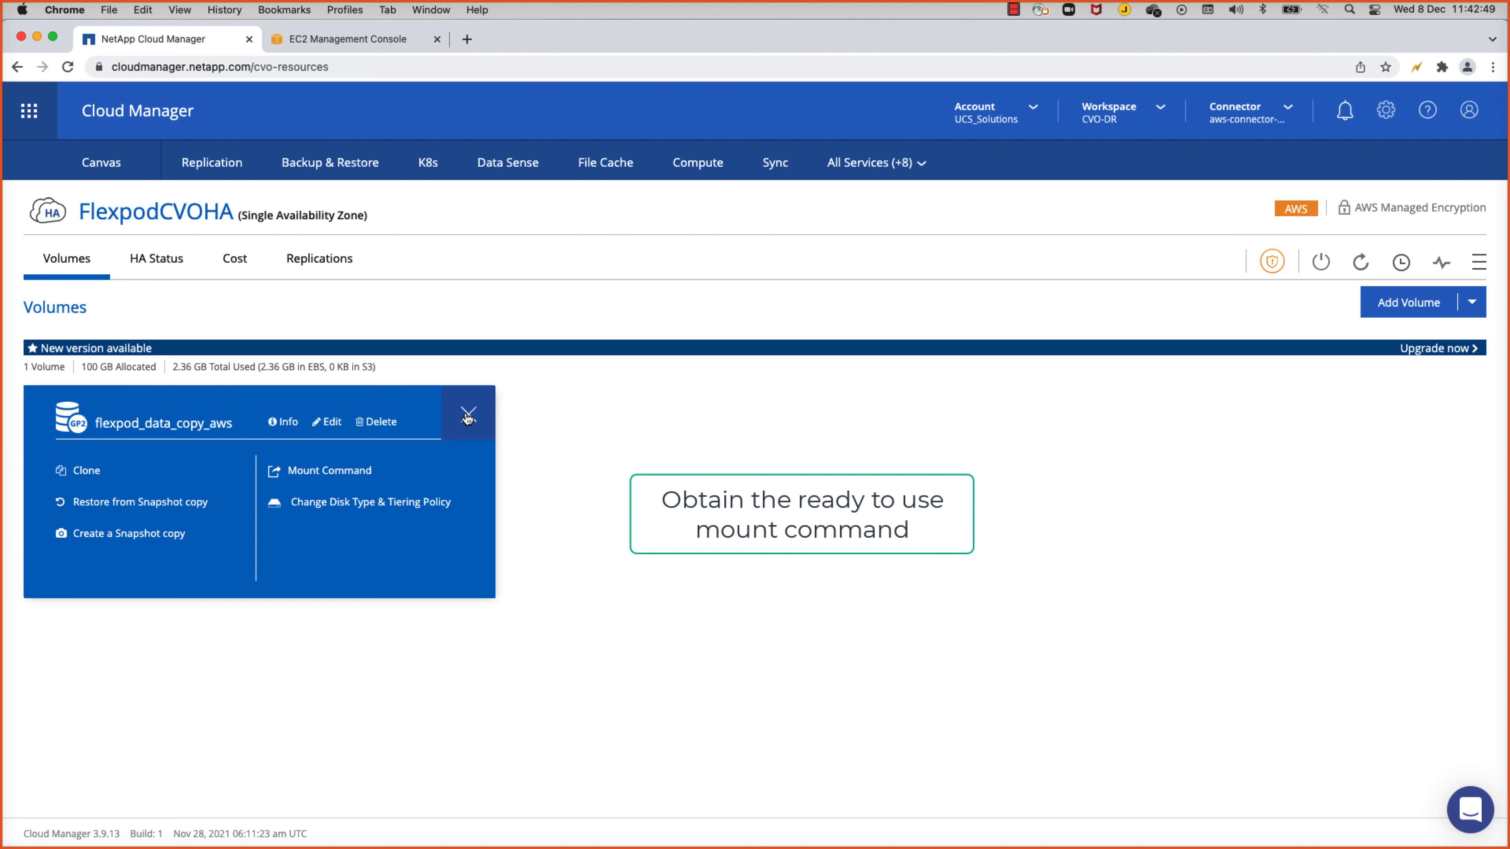
left_click(346, 471)
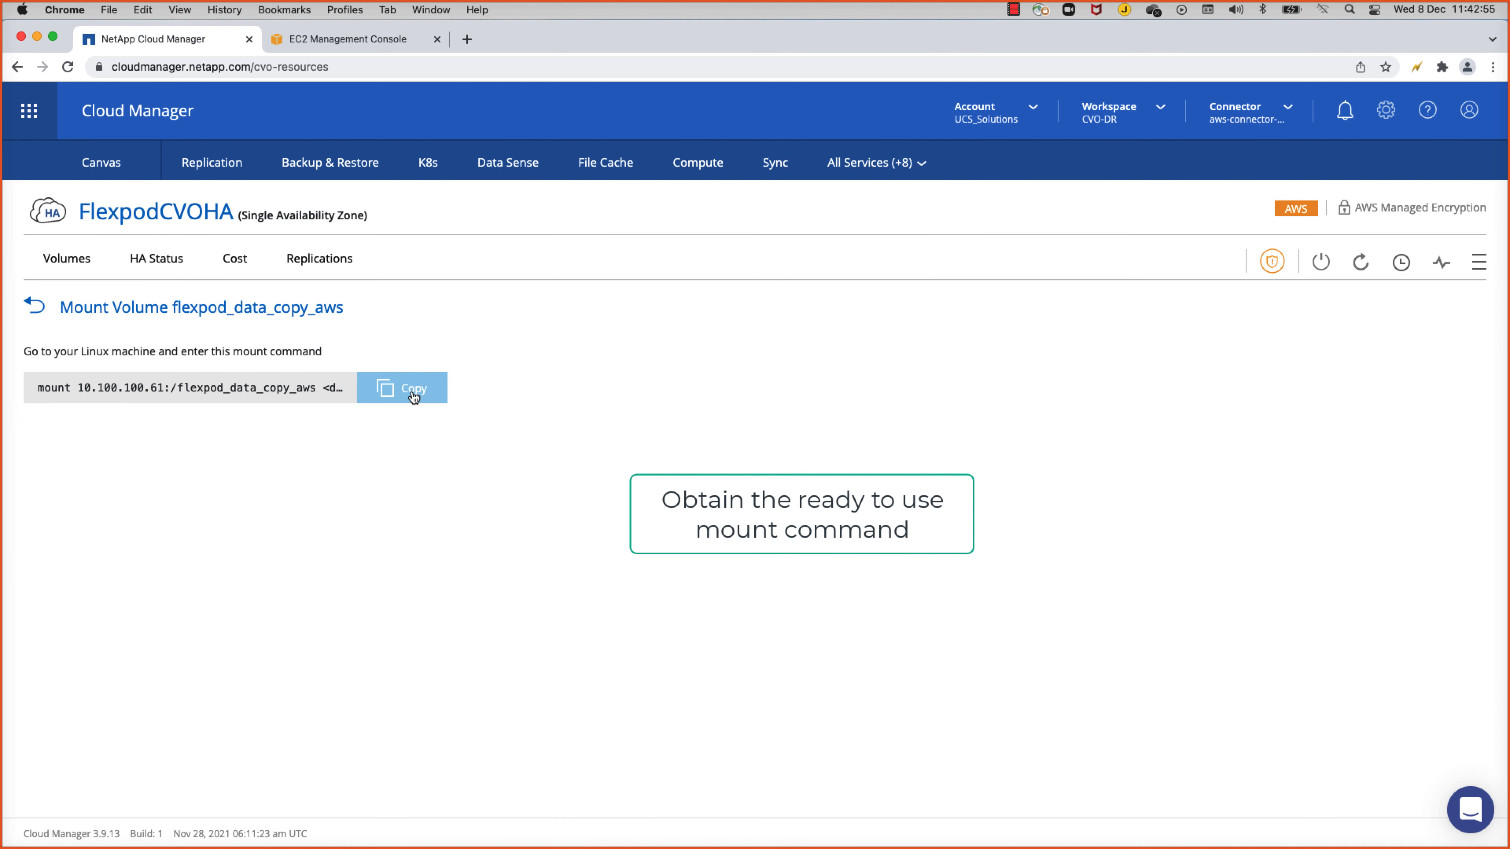
left_click(414, 397)
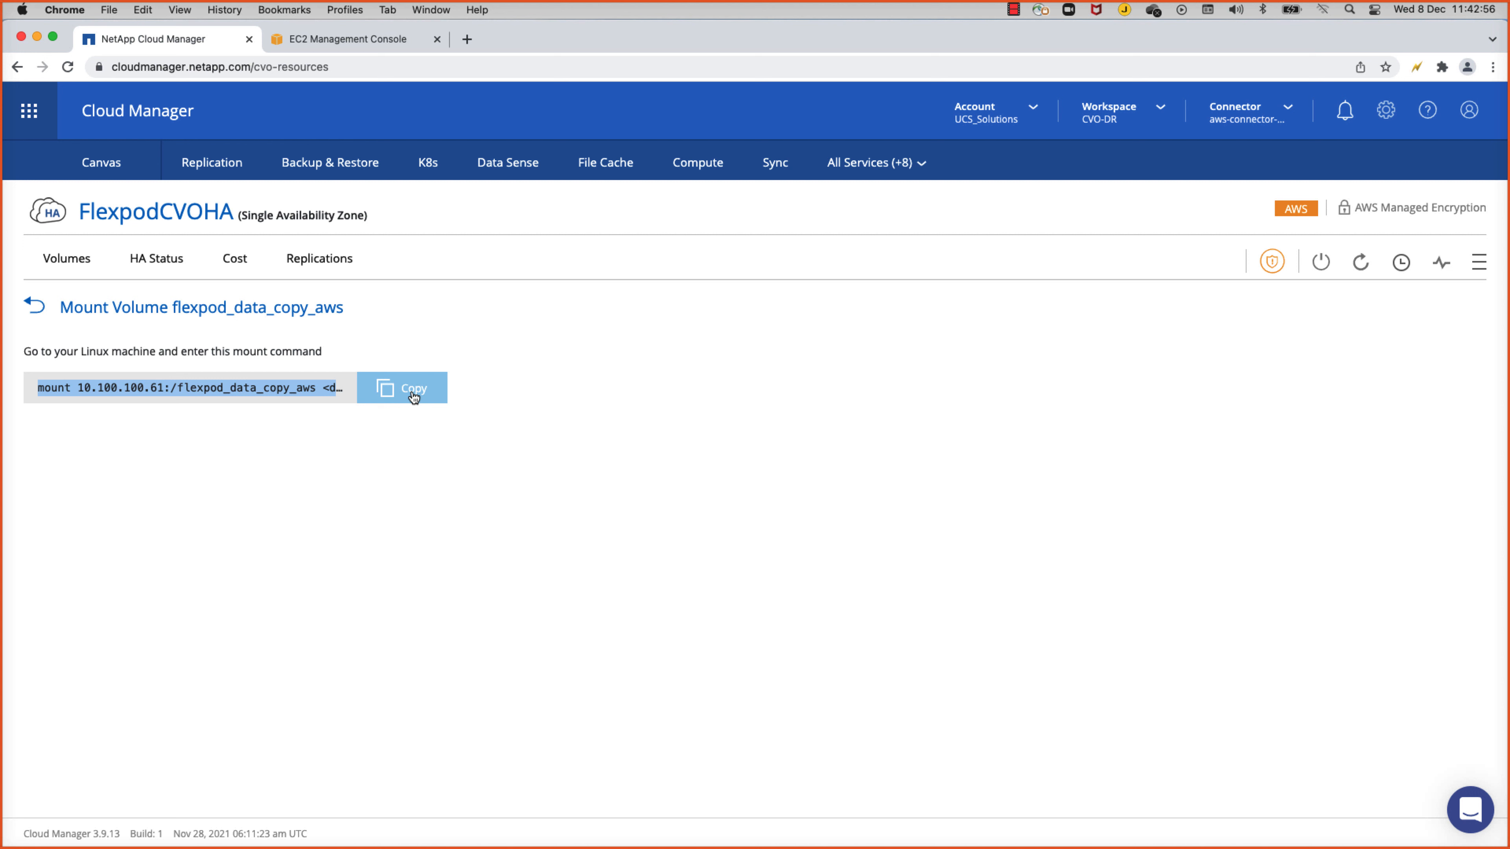
Step: Switch to the AWS EC2 console, connect to the aws_ec2_workload instance, create the directory flexpod_data_aws and print the working directory
left_click(389, 37)
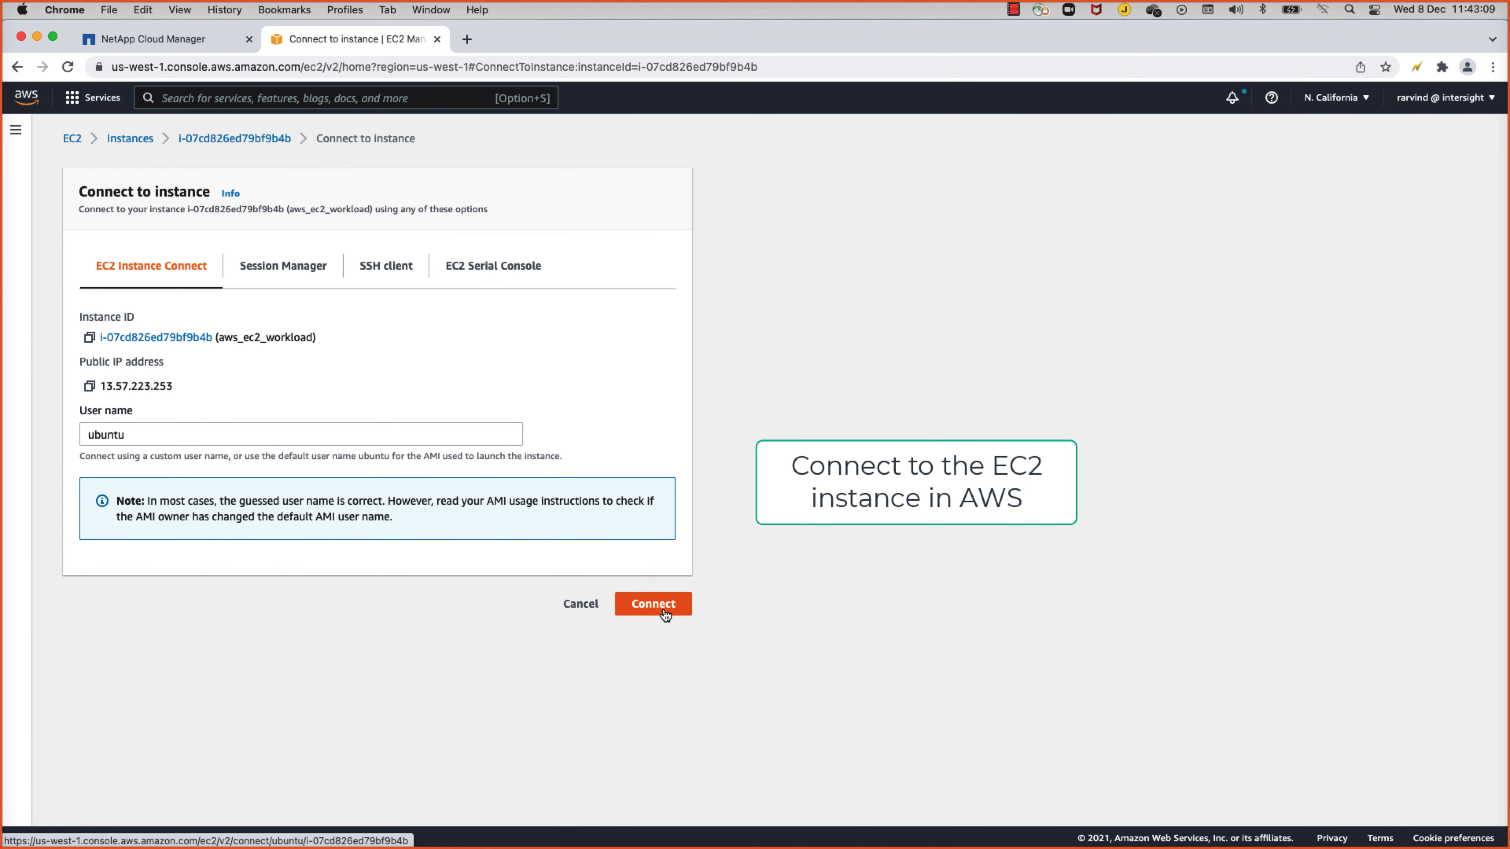
left_click(665, 613)
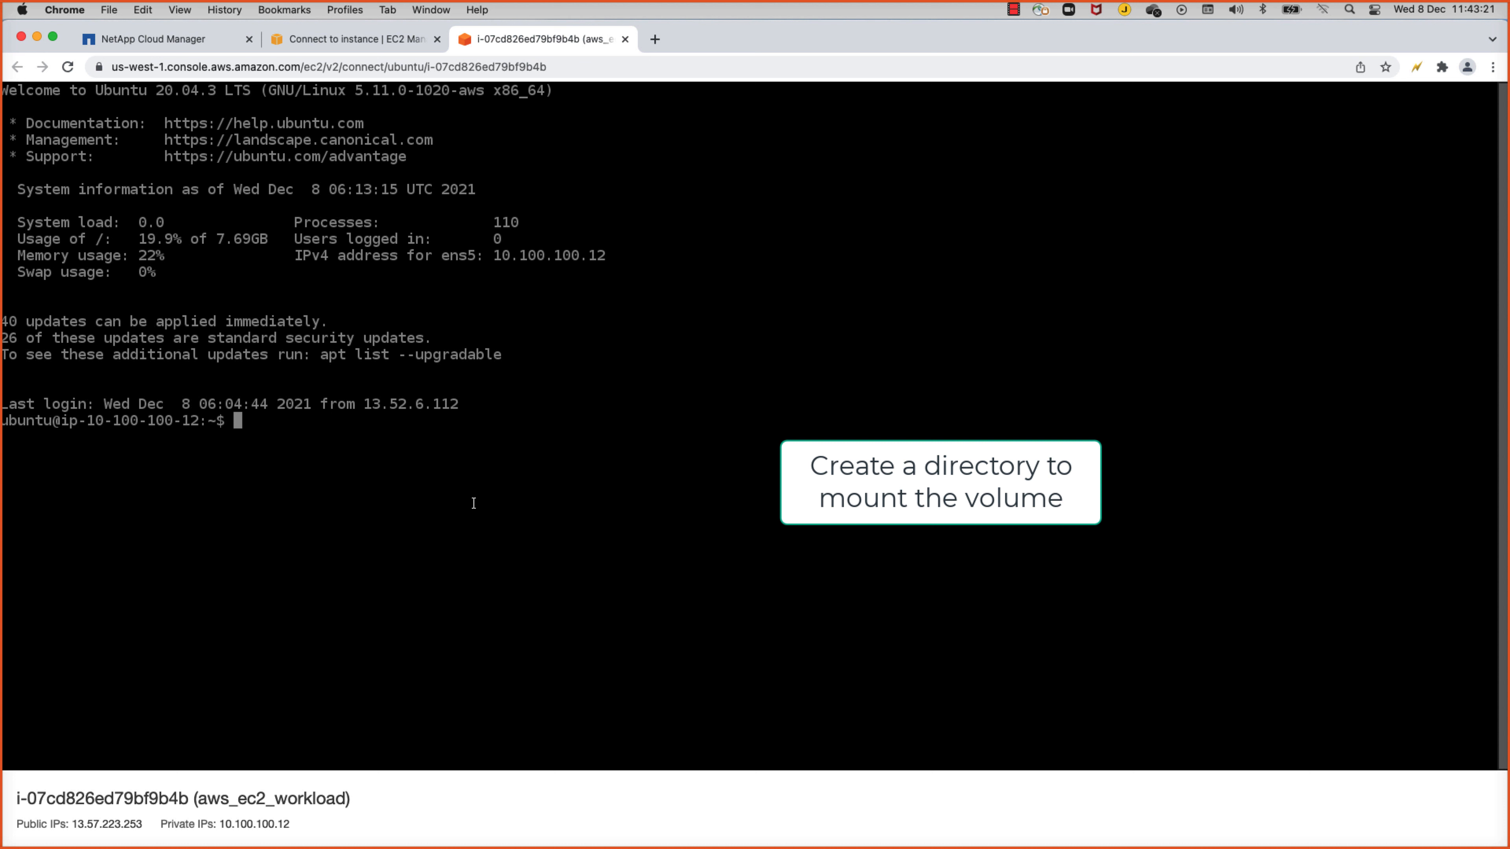
type("mkdir flexpod_data_aws")
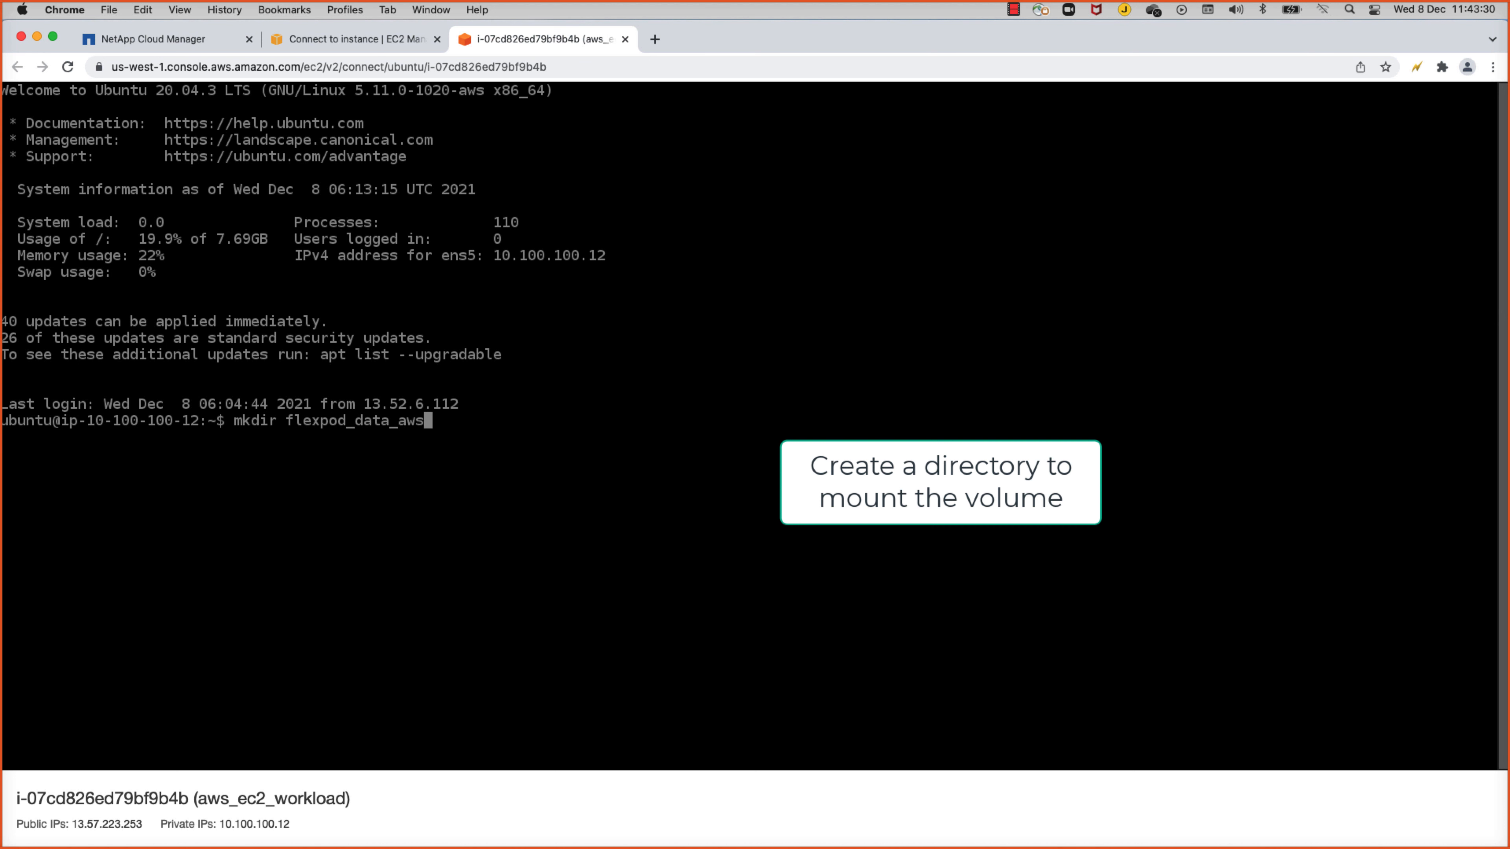
key("Return")
type("pwd")
key("Return")
Step: Mount 10.100.100.61:/flexpod_data_copy_aws on /home/ubuntu/flexpod_data_aws/ with sudo, using the copied mount command
type("sudo")
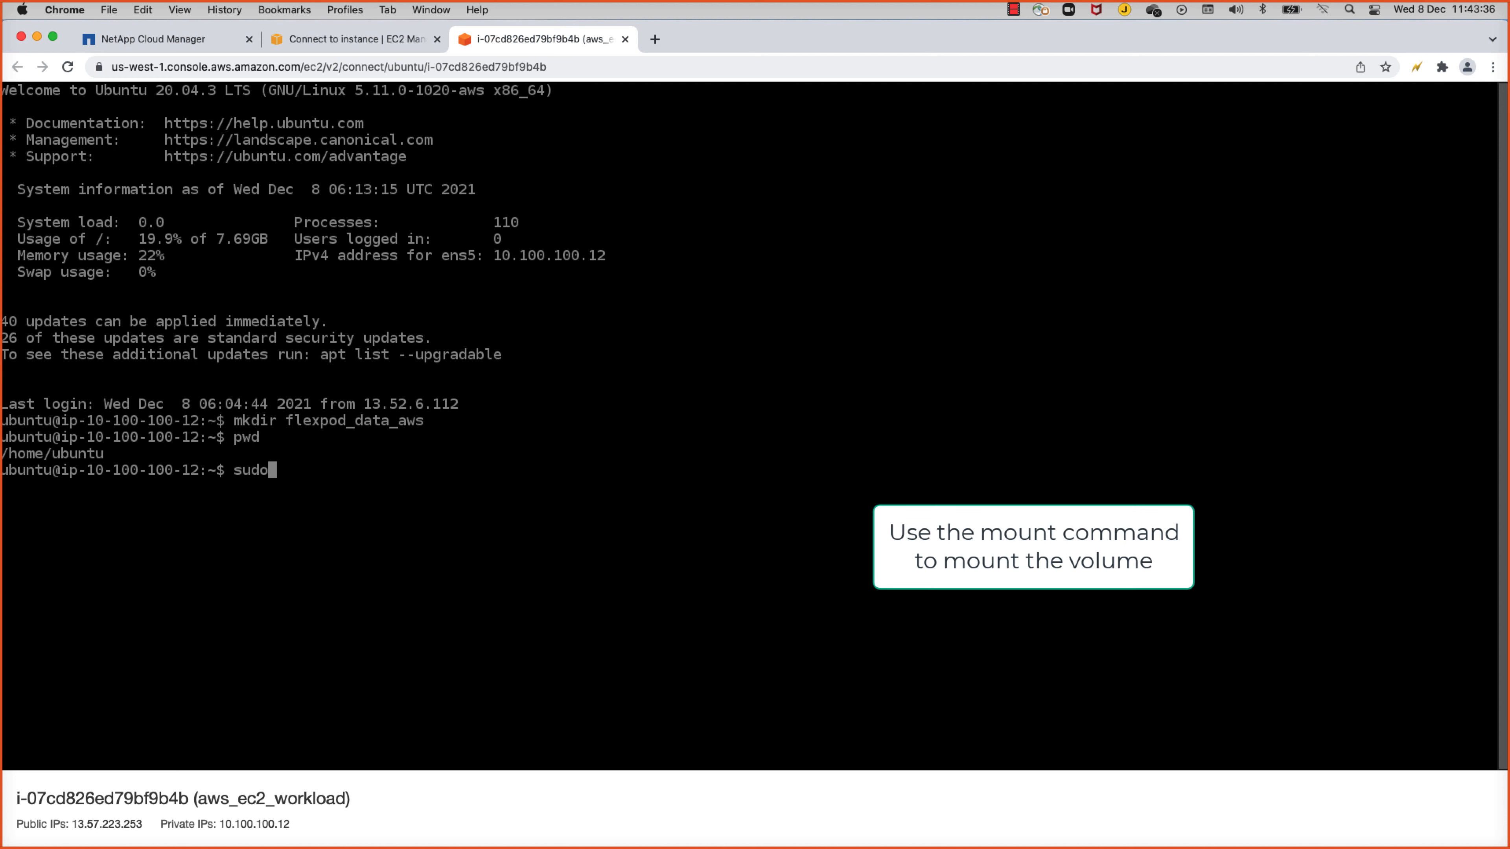
key("super+v")
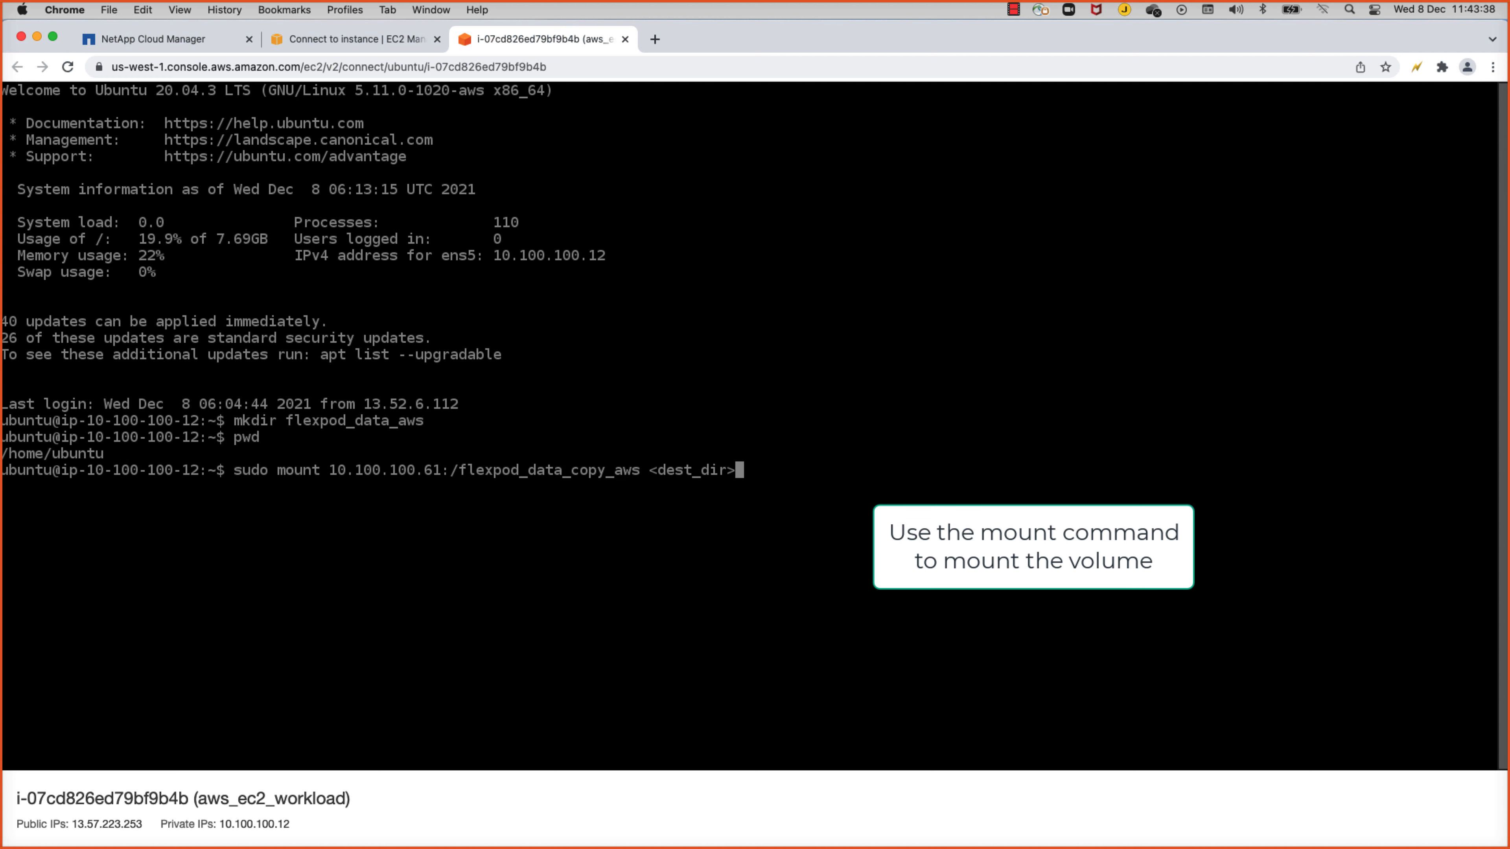
key("BackSpace")
key("BackSpace")
key("BackSpace")
key("BackSpace")
key("BackSpace")
key("BackSpace")
key("BackSpace")
key("BackSpace")
key("BackSpace")
key("BackSpace")
type("/home/ubuntu")
key("Tab")
type("f")
key("Tab")
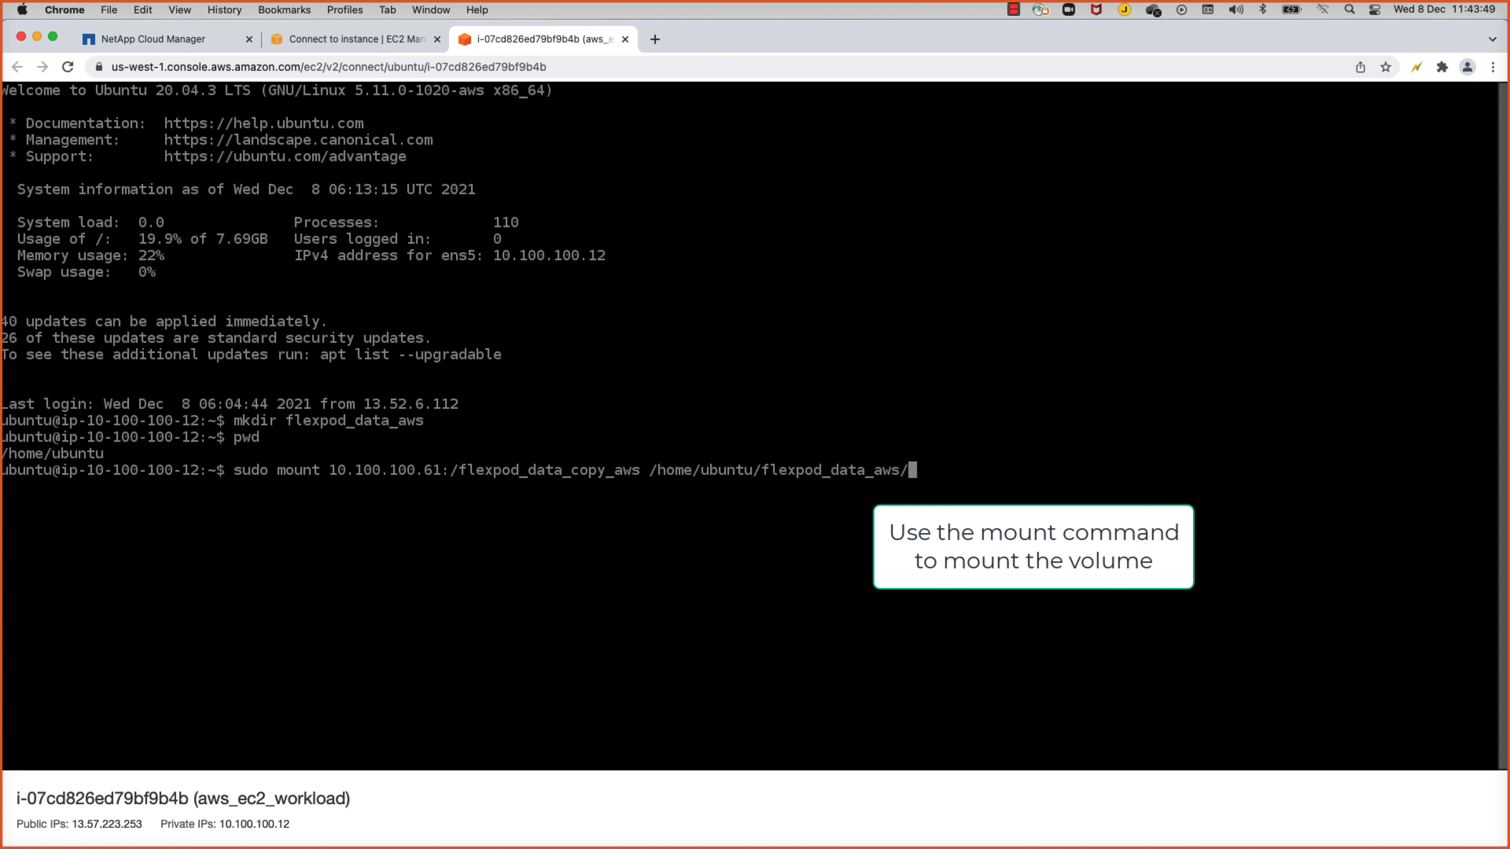
key("Return")
Step: List the mounted file systems with df -h and mark the flexpod_data_copy_aws entry
type("df -h")
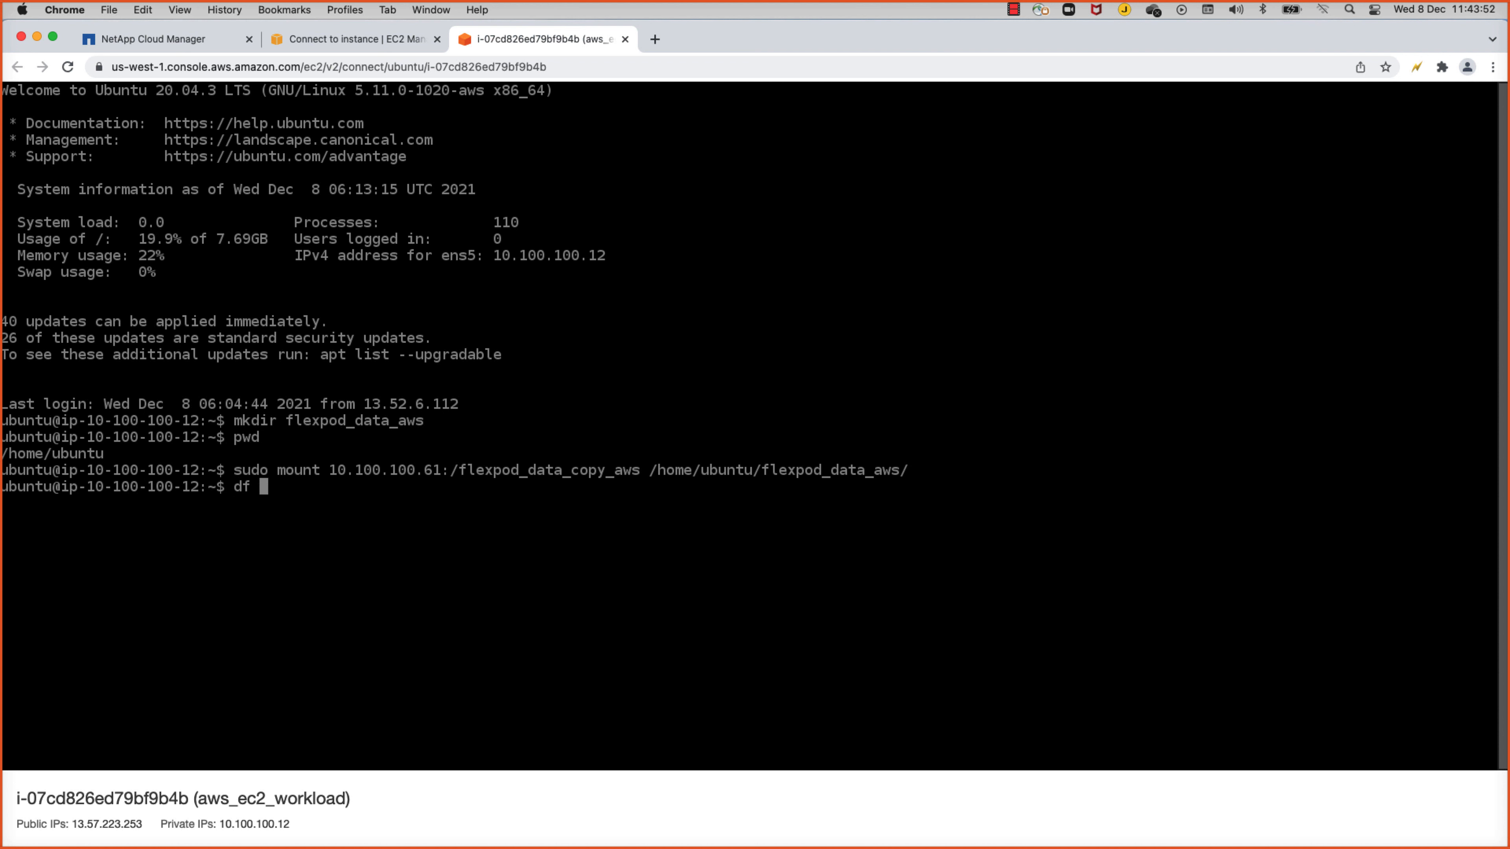
key("Return")
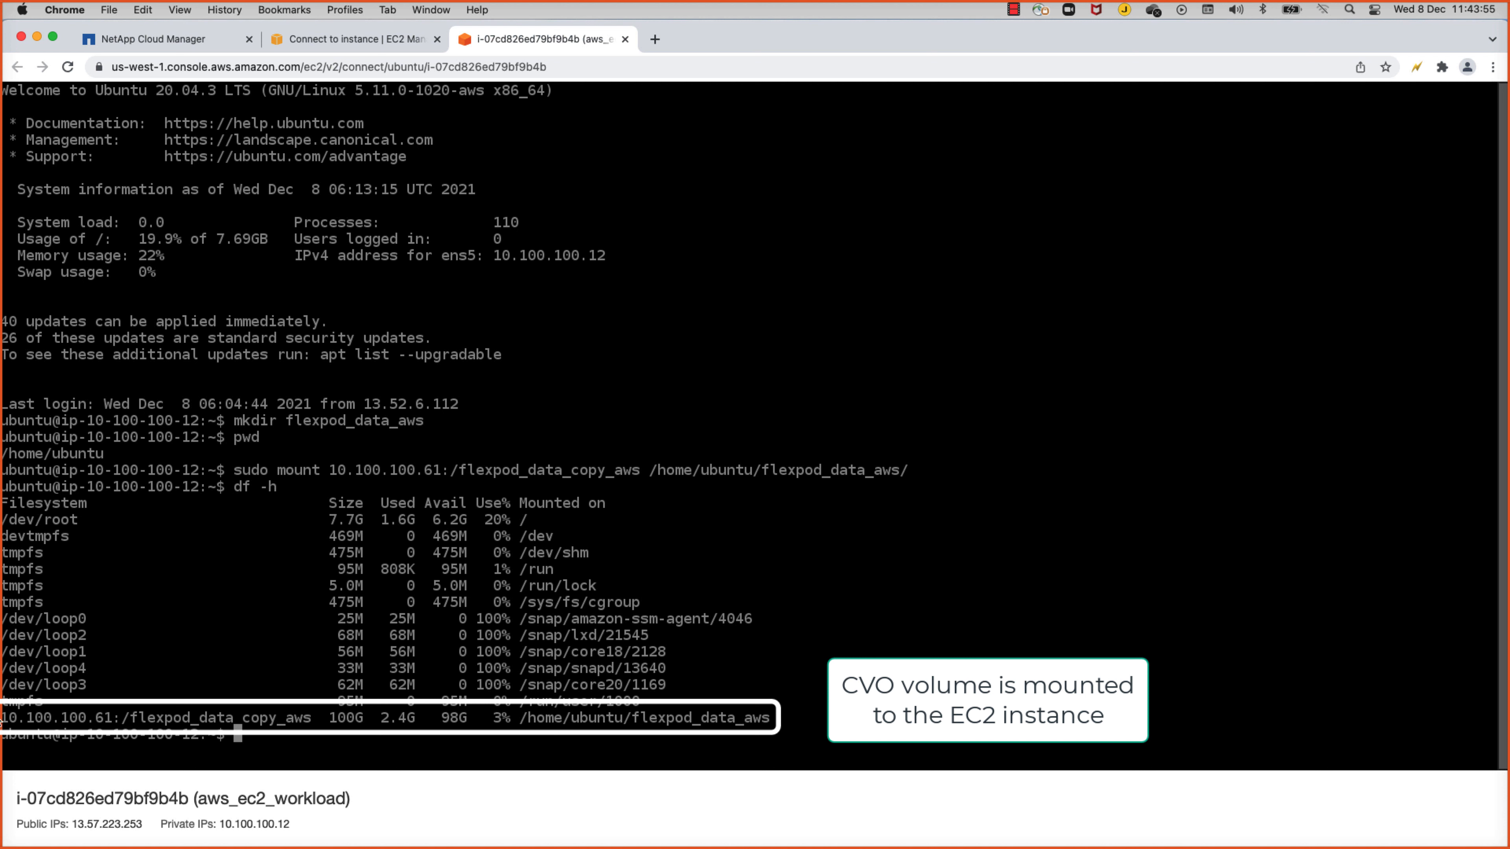
left_click_drag(7, 723, 776, 720)
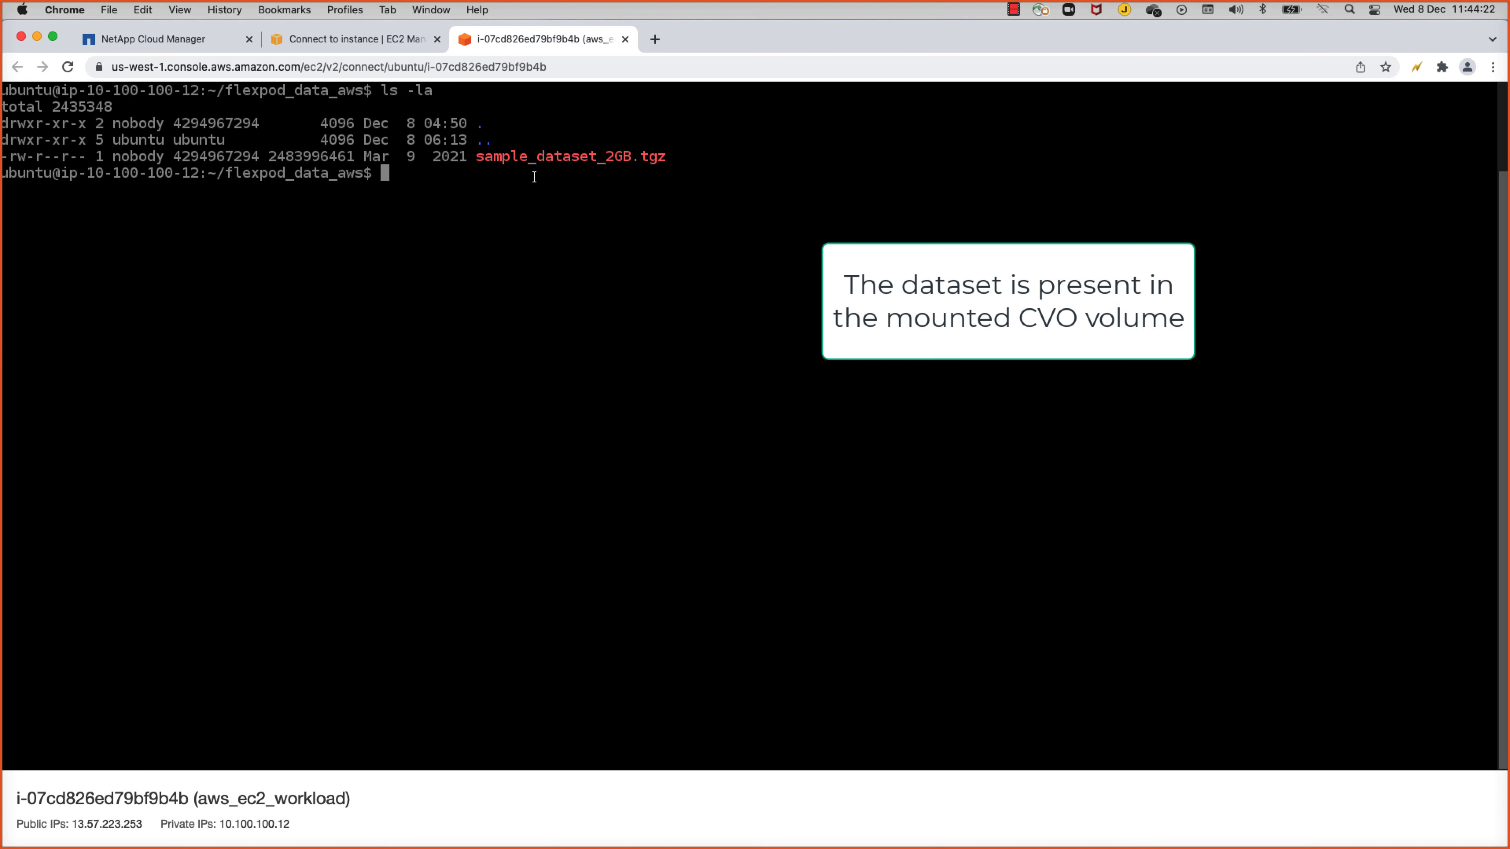
Step: Check the size of sample_dataset_2GB.tgz in the mounted directory with du -hs
type("du -hs sa")
key("Tab")
key("Return")
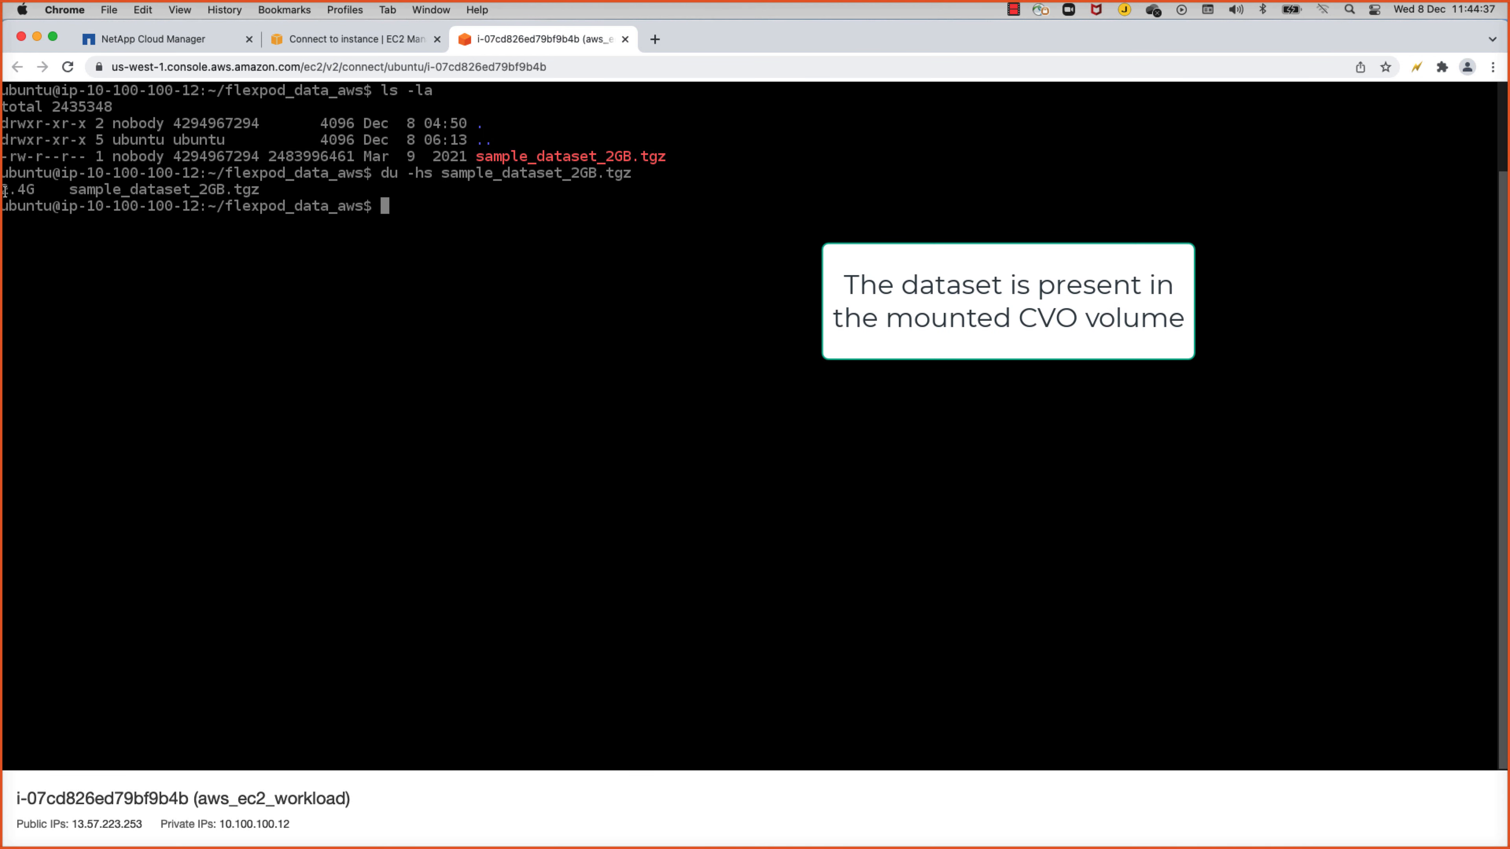
Step: Generate the SHA256 checksum of sample_dataset_2GB.tgz with sha256sum and select the resulting hash
type("sha")
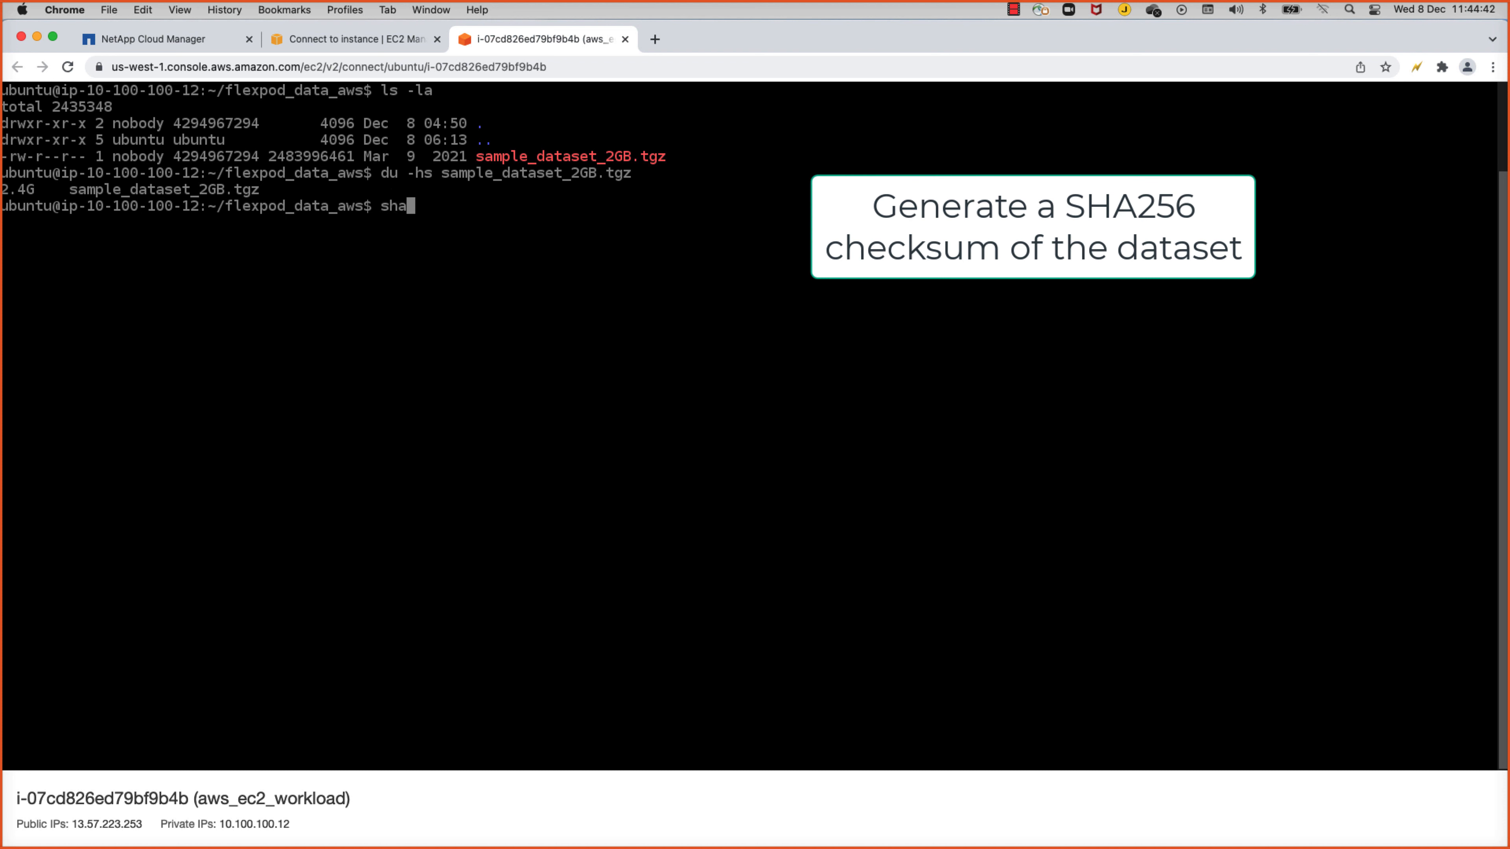
type("256sum s")
key("Tab")
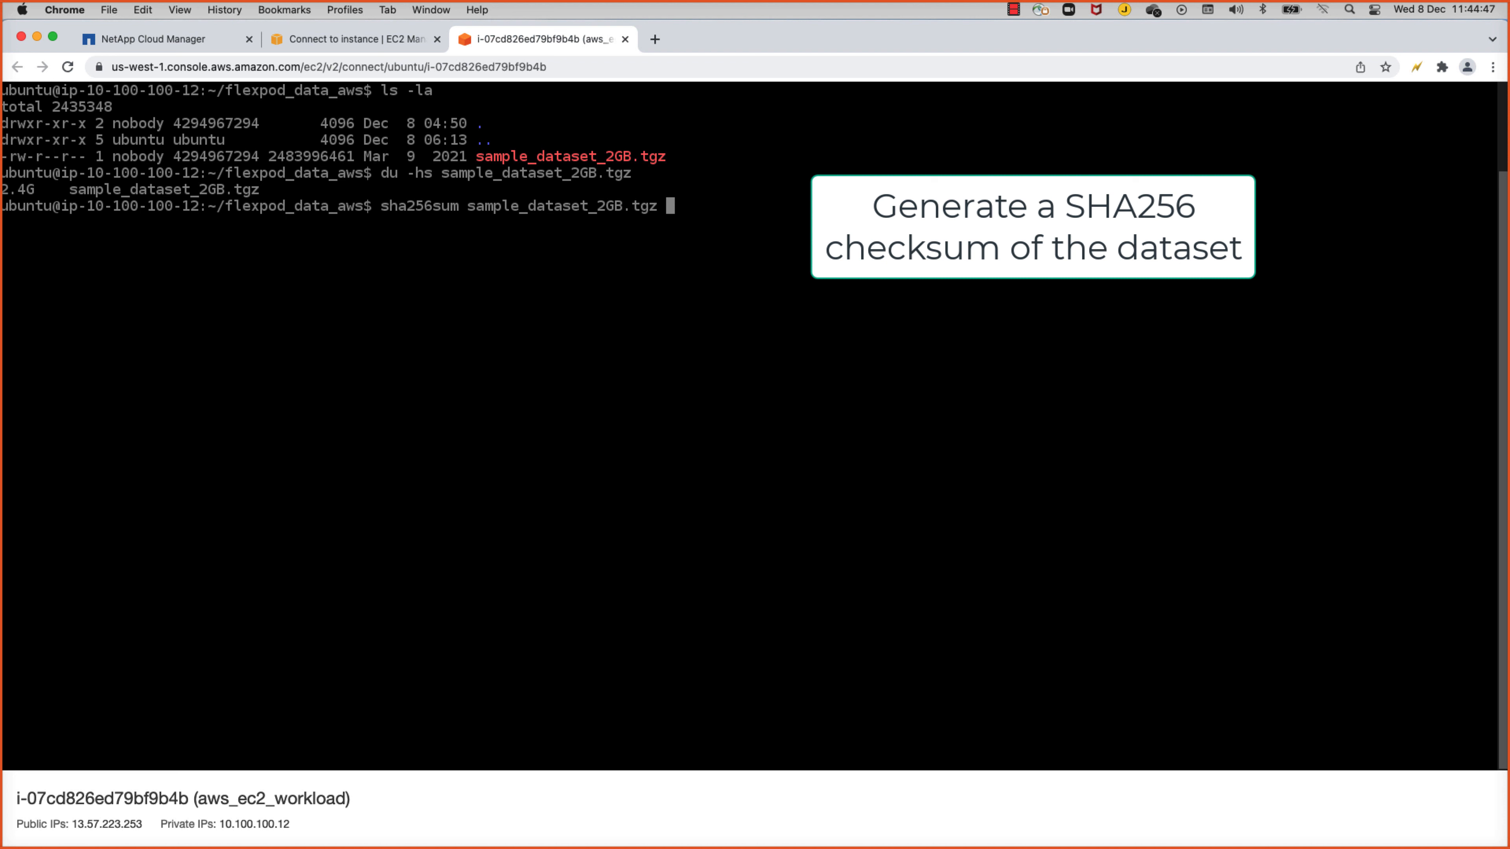
key("Return")
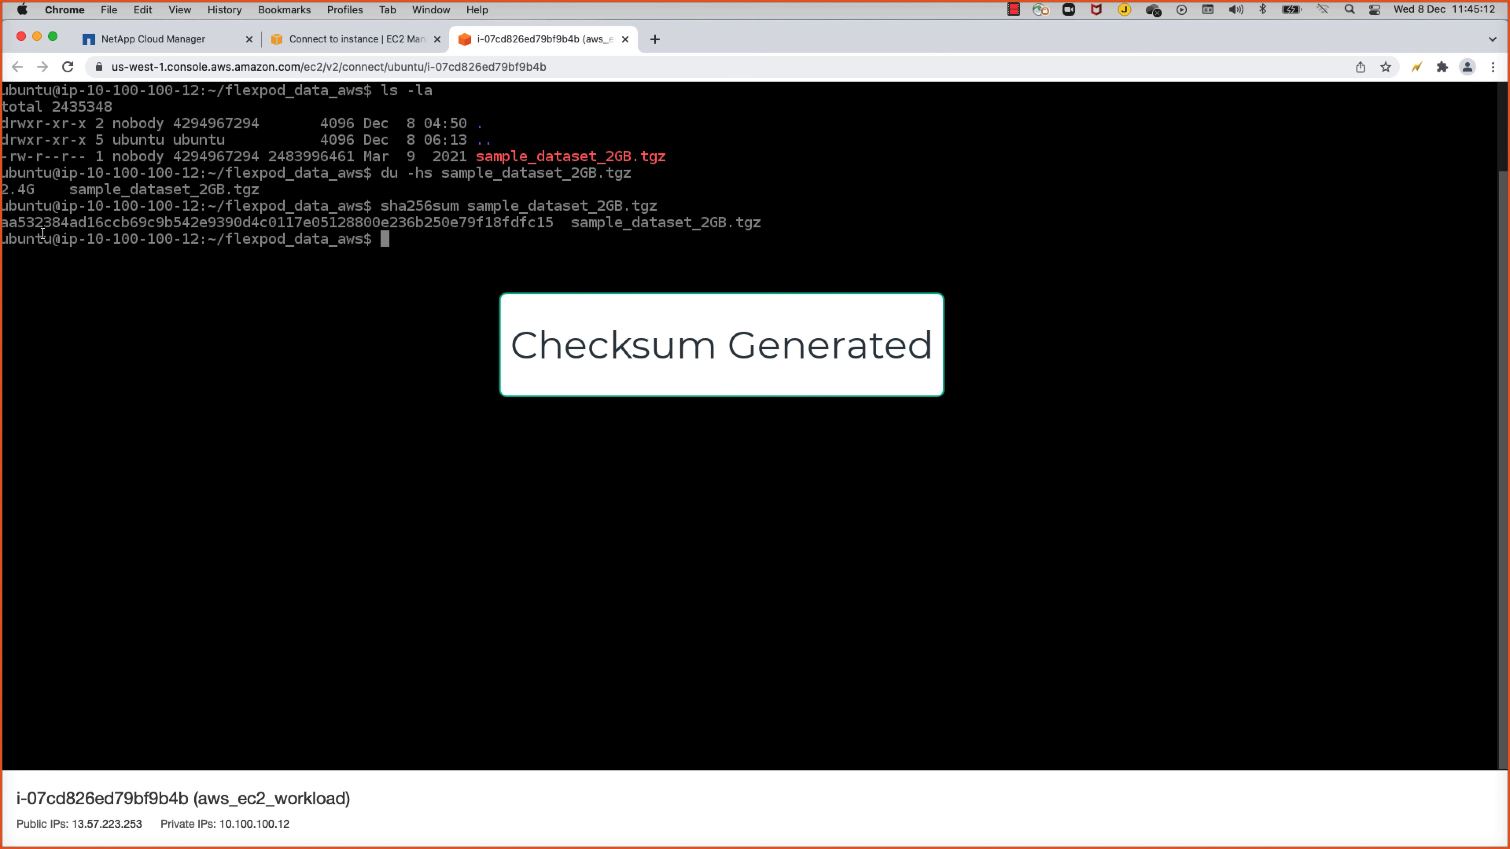
left_click_drag(2, 223, 565, 230)
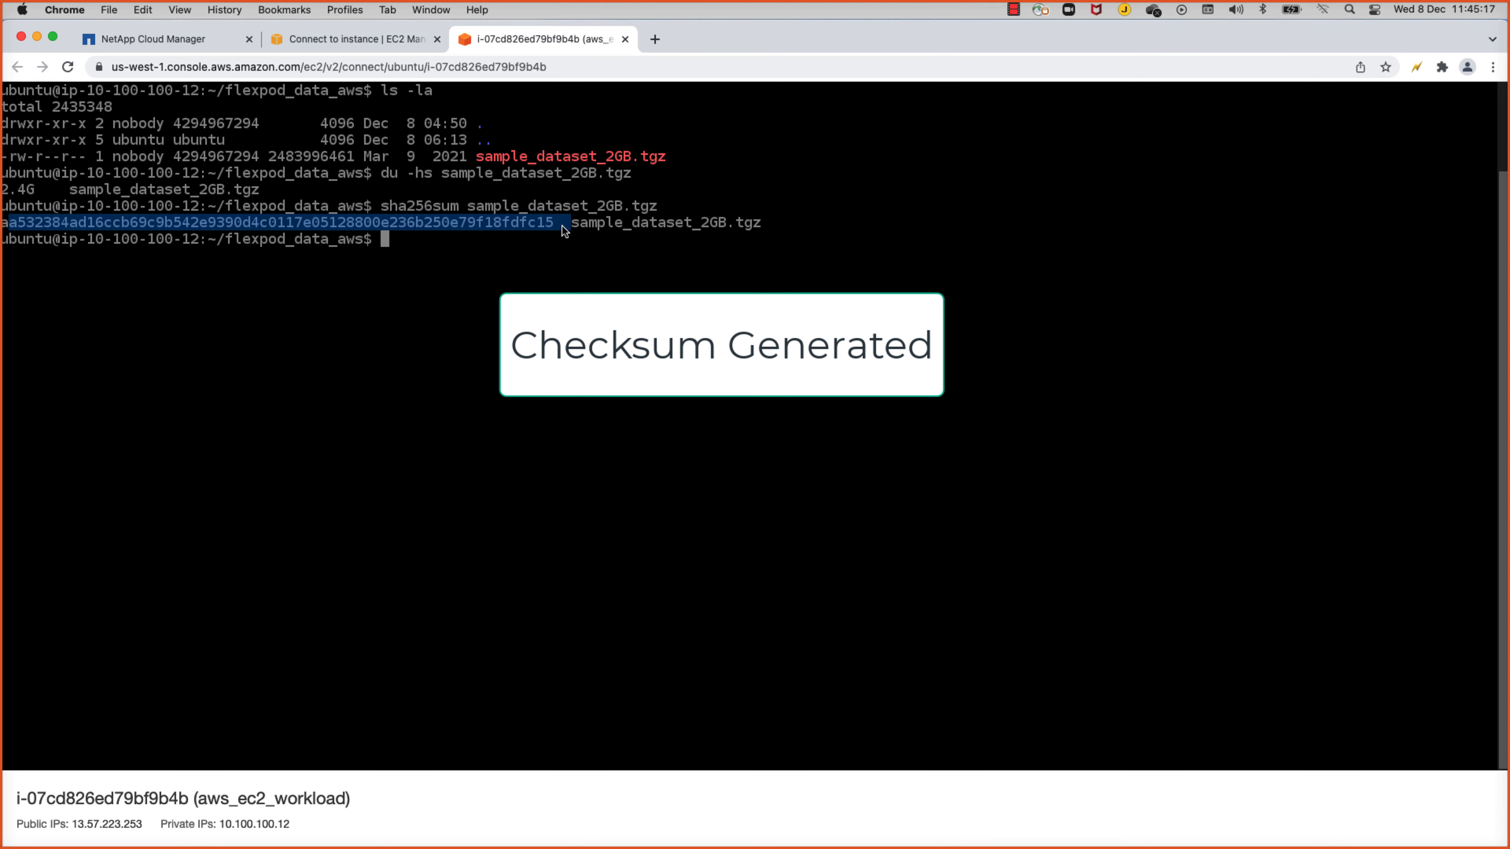